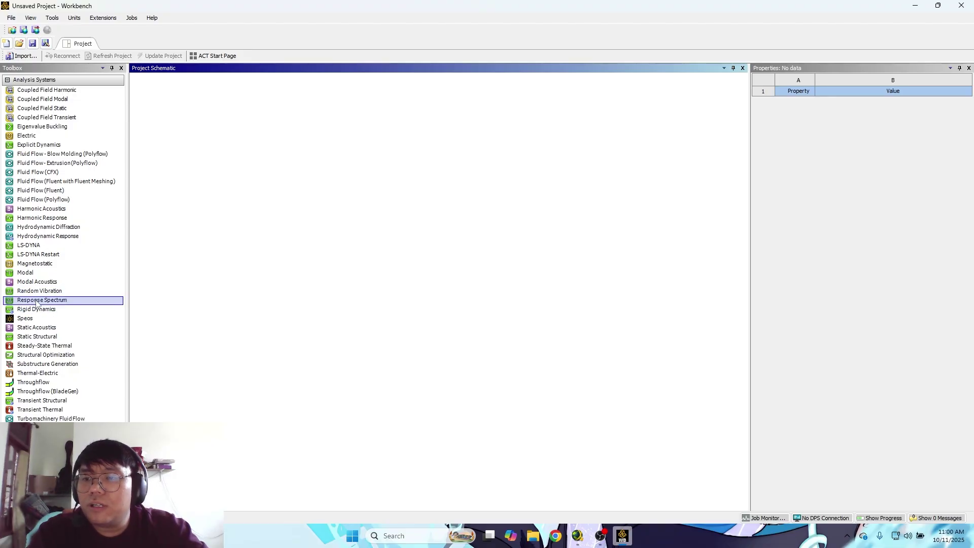
Add a Static Structural system to the project schematic and open a new SpaceClaim geometry for it.
left_click_drag(38, 337, 212, 117)
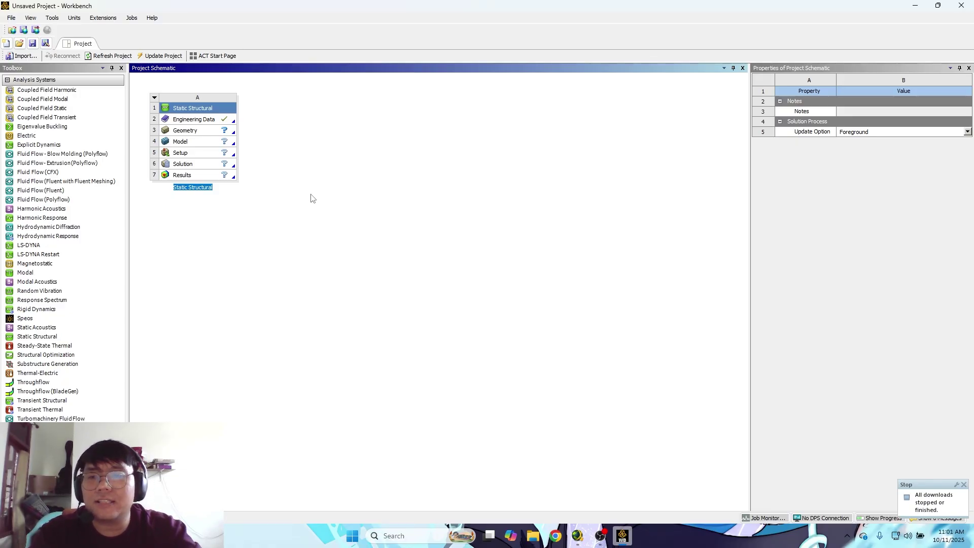
left_click(312, 198)
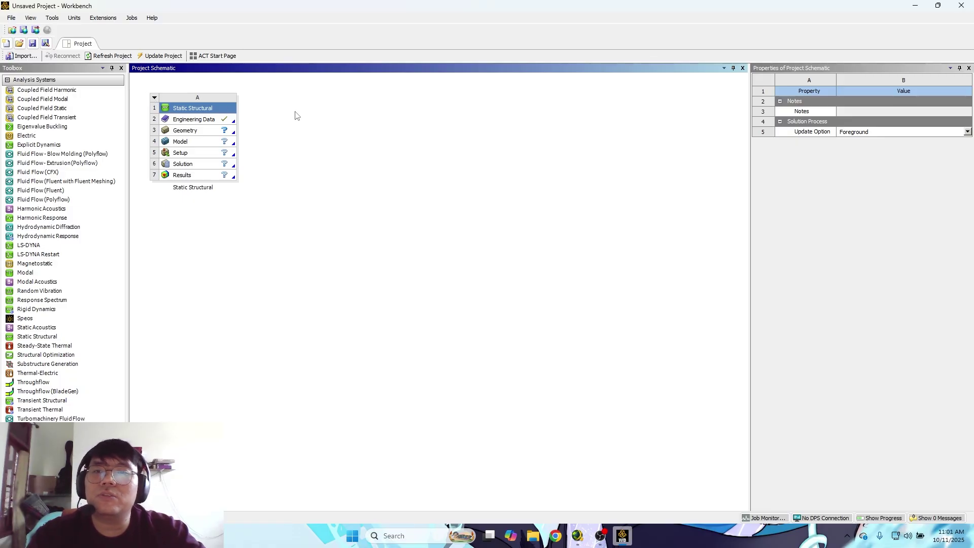
left_click(180, 133)
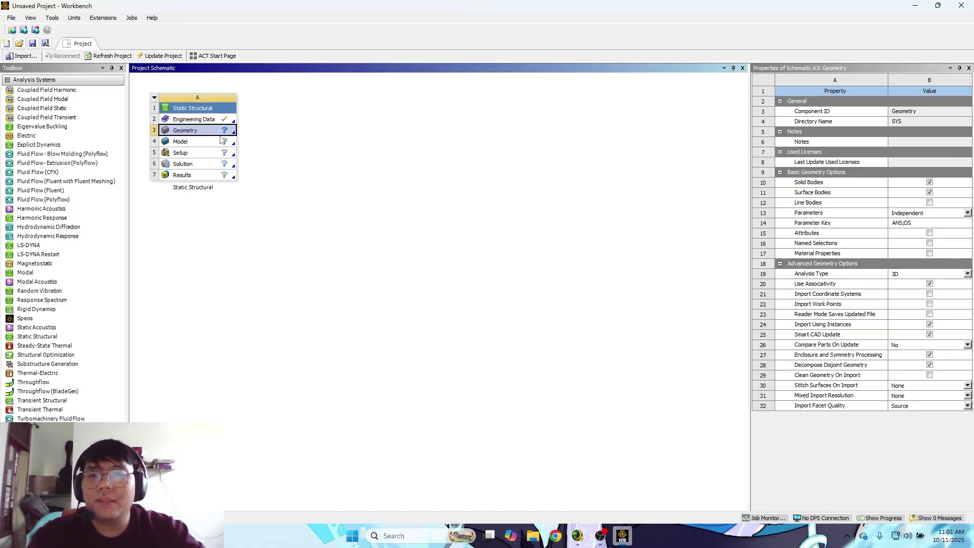
right_click(226, 133)
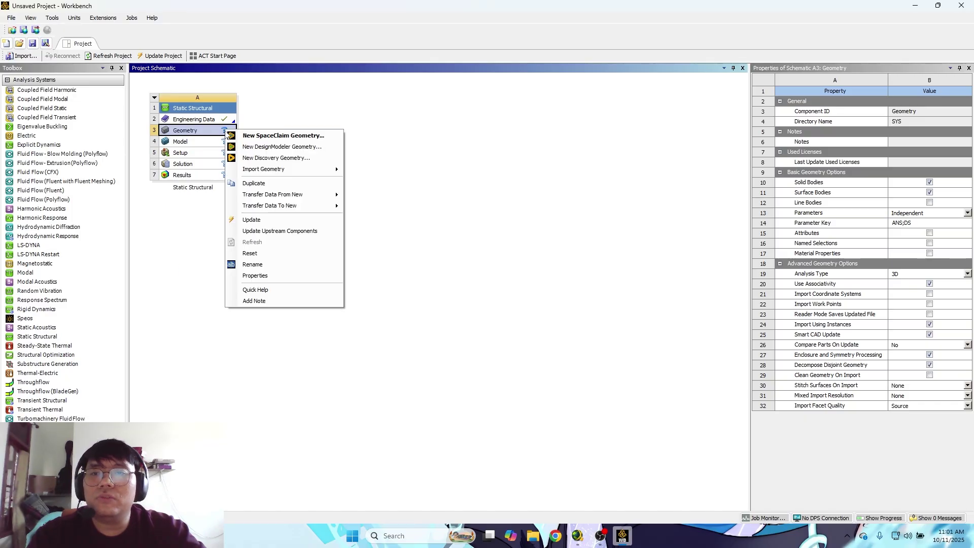
left_click(256, 135)
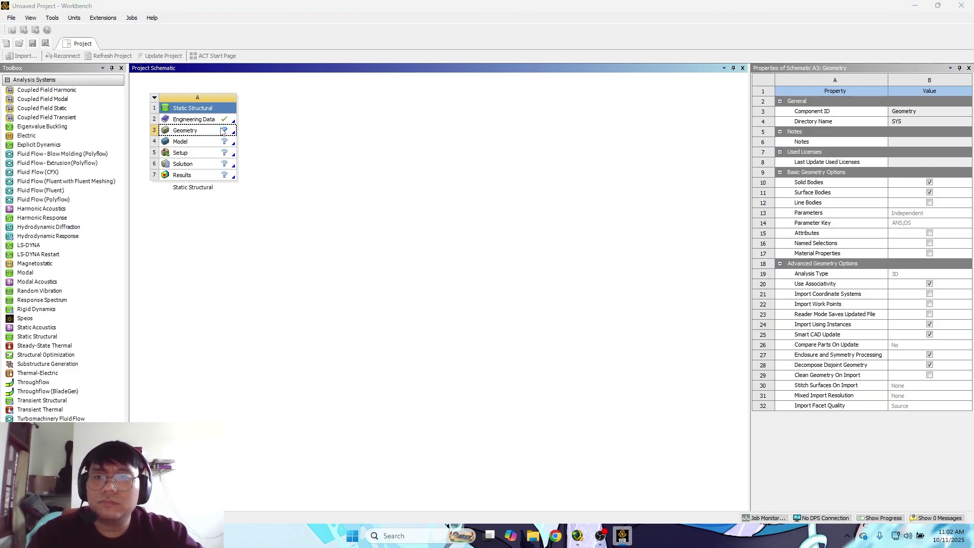
right_click(217, 133)
left_click(314, 132)
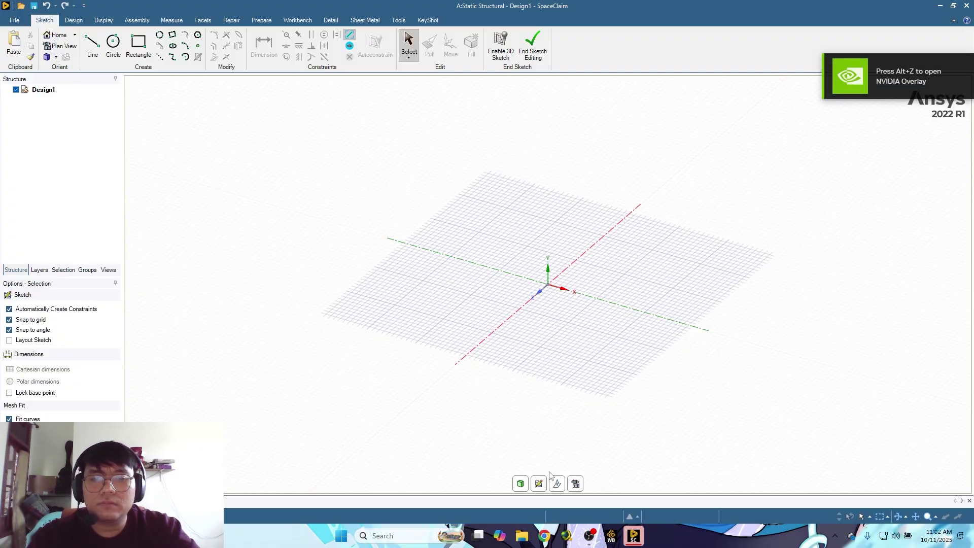
Sketch a rectangle in plan view with one corner at the origin for the beam's cross-section.
key("v")
key("r")
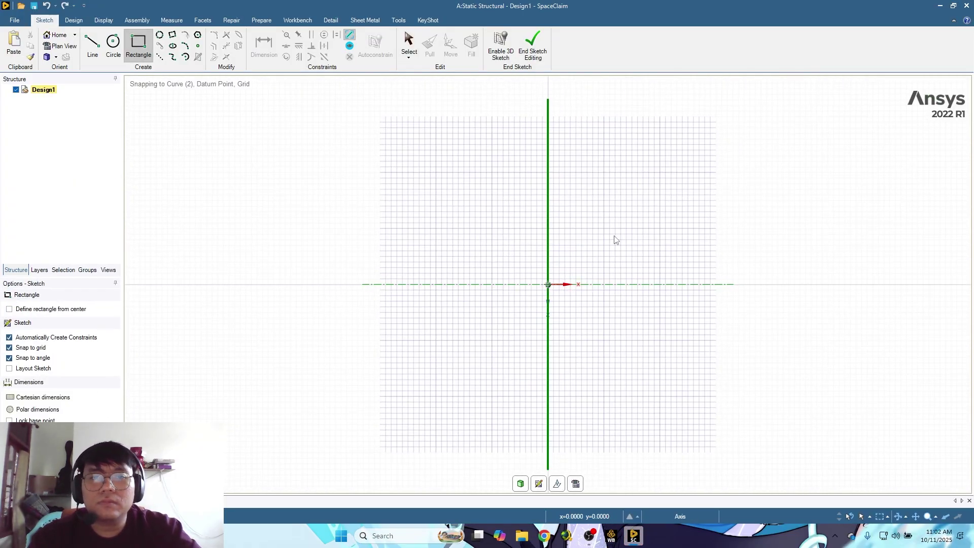
left_click(547, 284)
left_click(690, 146)
key("s")
middle_click_drag(533, 134, 511, 166)
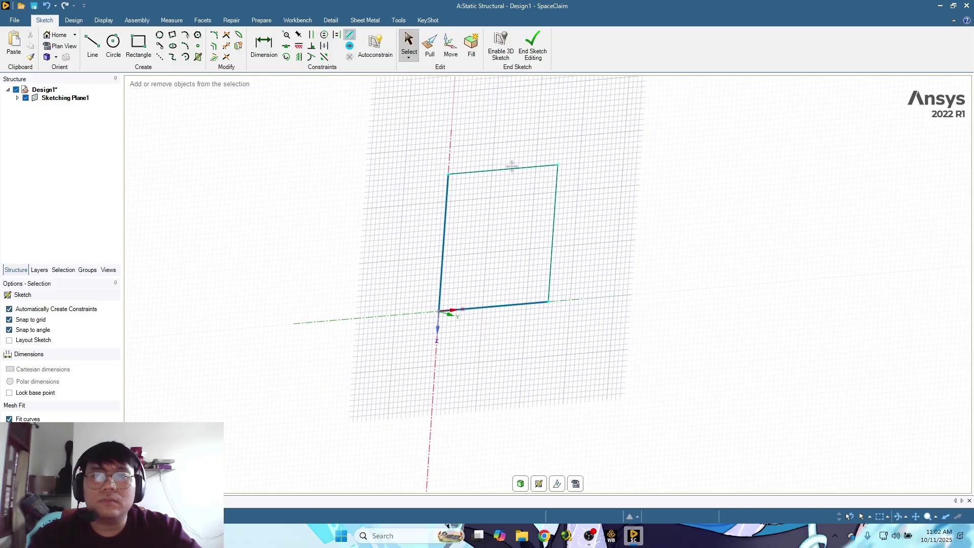
Pull the rectangular profile 300 mm into a solid beam.
key("p")
left_click_drag(420, 222, 719, 301)
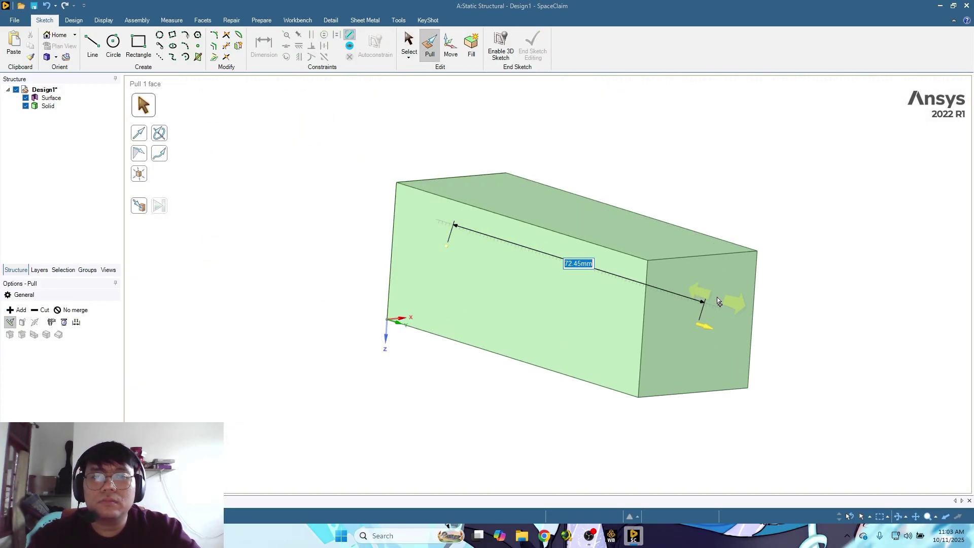
type("300")
key("Return")
scroll(612, 228, "down", 5)
left_click(863, 377)
middle_click_drag(863, 378, 700, 357, "ctrl")
key("Escape")
middle_click_drag(284, 372, 276, 309)
key("Escape")
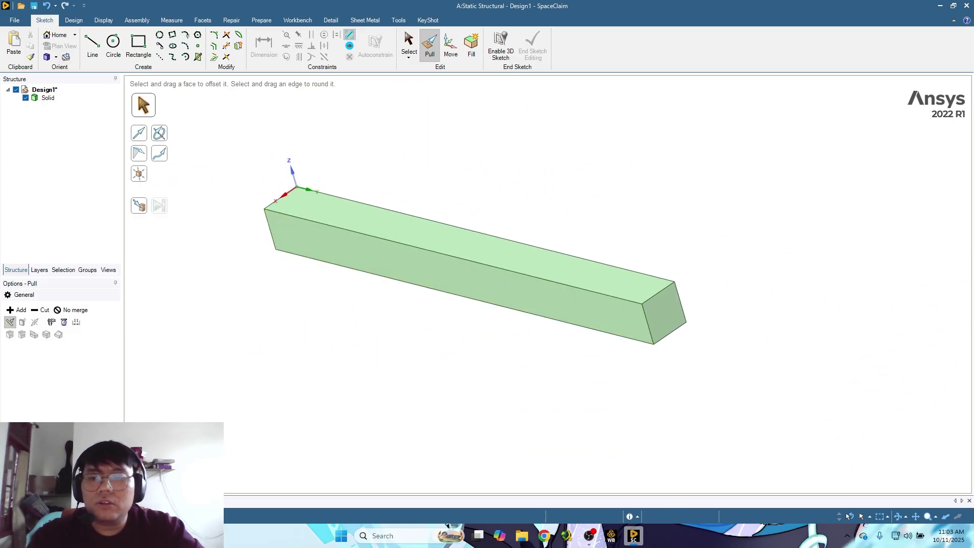
Examine the solid beam's end edge and long side face from several angles.
middle_click_drag(244, 284, 262, 245)
middle_click_drag(420, 244, 391, 176, "shift")
middle_click_drag(318, 179, 307, 210)
middle_click_drag(476, 212, 300, 266, "shift")
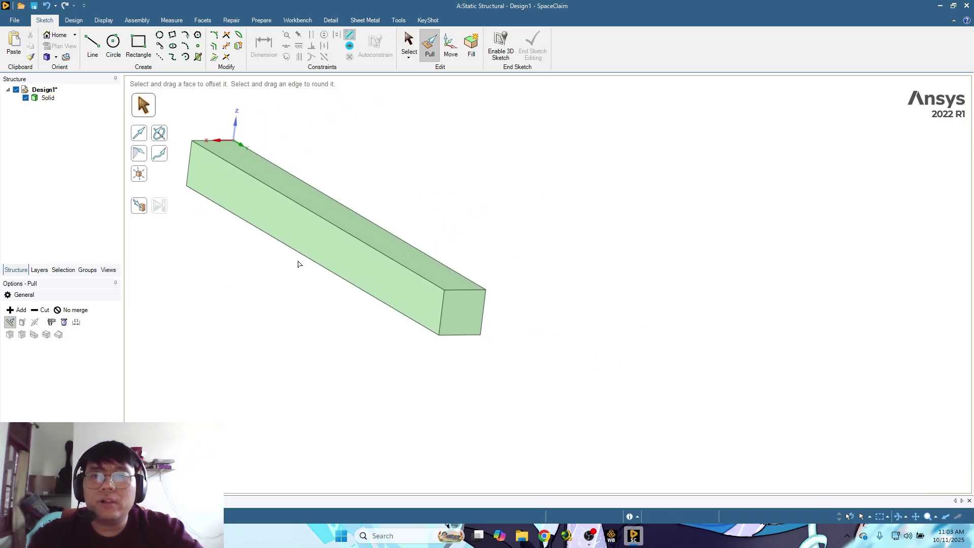
middle_click_drag(358, 281, 446, 301, "shift")
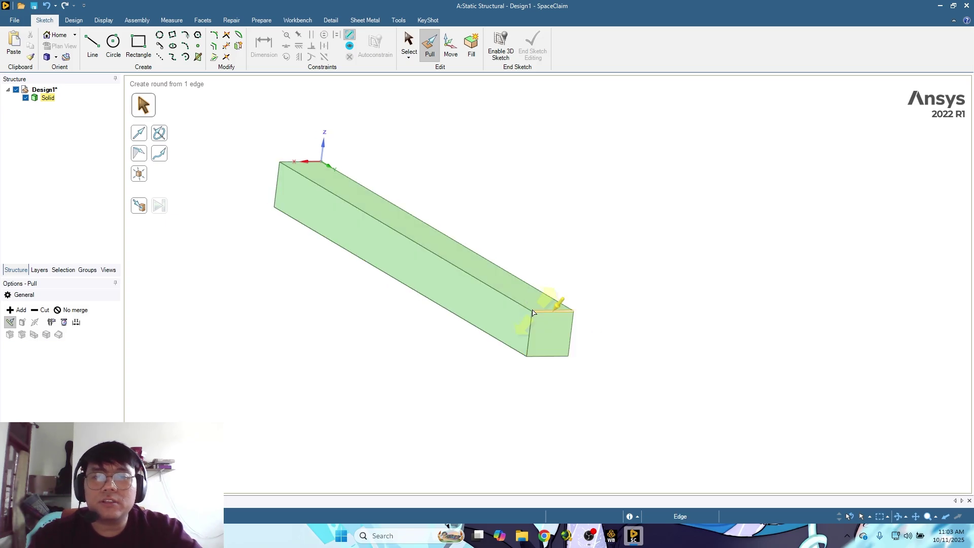
left_click(560, 311)
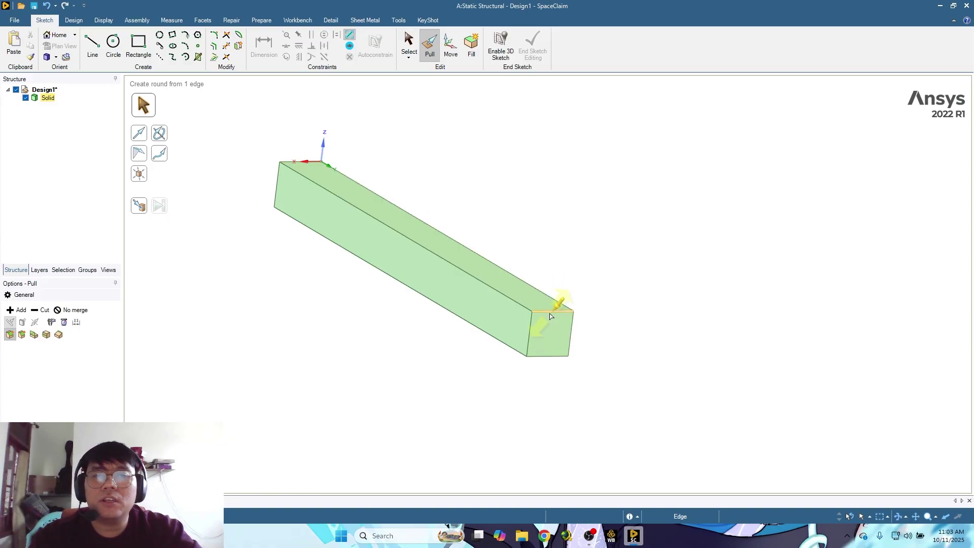
left_click(341, 282)
scroll(341, 283, "up", 5)
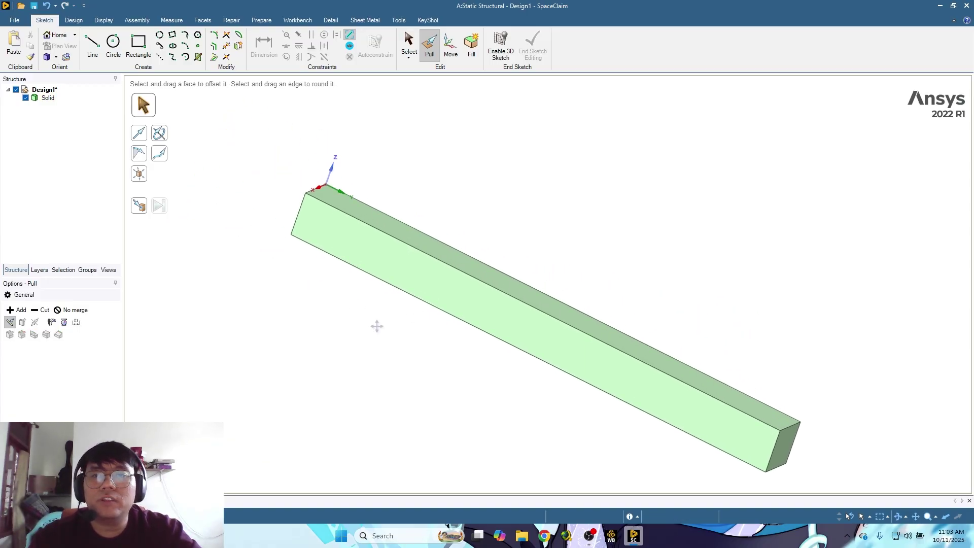
left_click(364, 251)
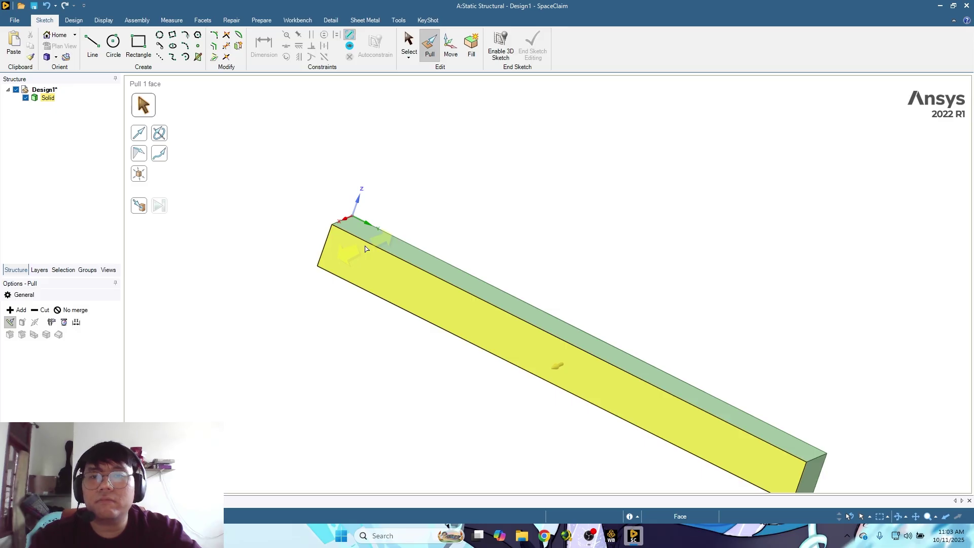
left_click(368, 244)
key("Escape")
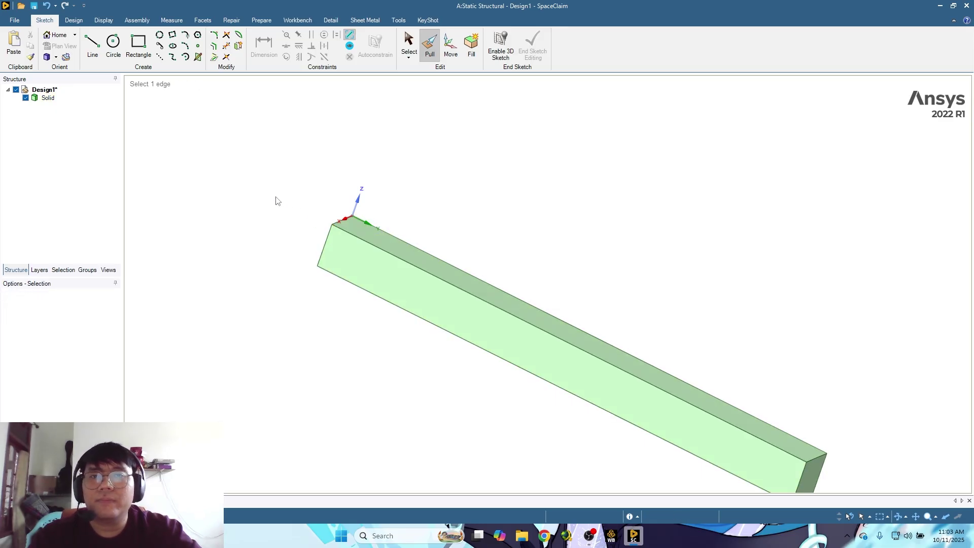
key("Escape")
mouse_move(425, 163)
middle_mouse_down()
mouse_move(373, 163)
mouse_move(321, 124)
middle_mouse_up()
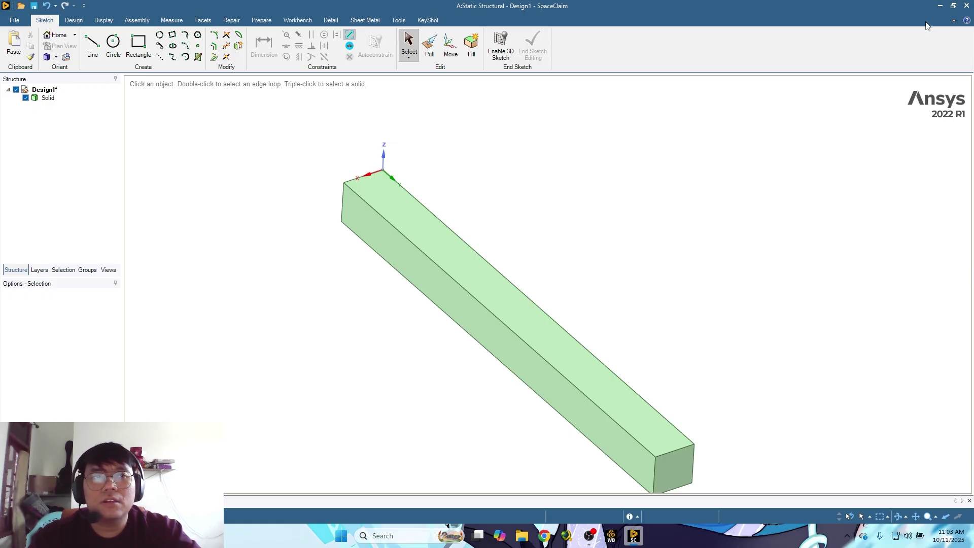
Return to Workbench and open the Static Structural system's Model in Mechanical for editing.
left_click(610, 535)
left_click(415, 356)
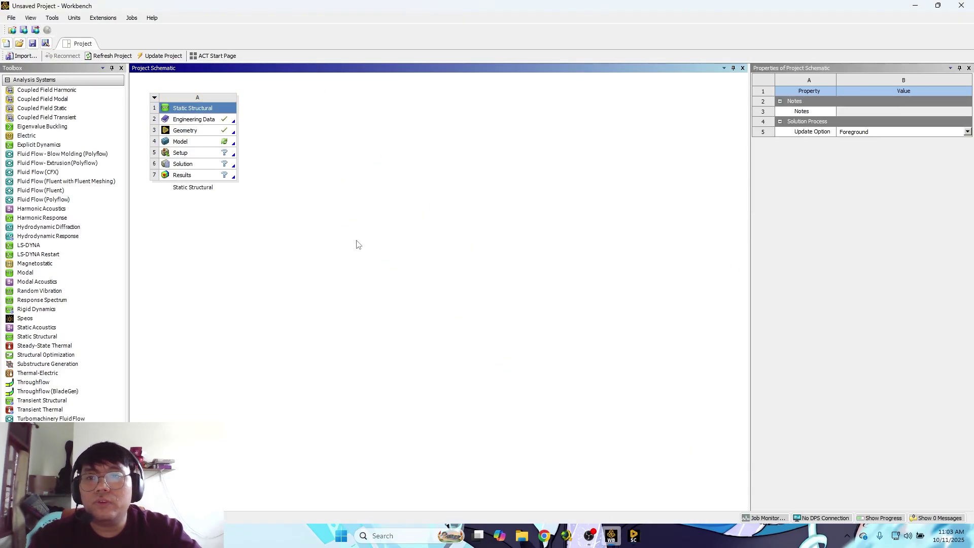
left_click(213, 146)
right_click(211, 141)
left_click(253, 156)
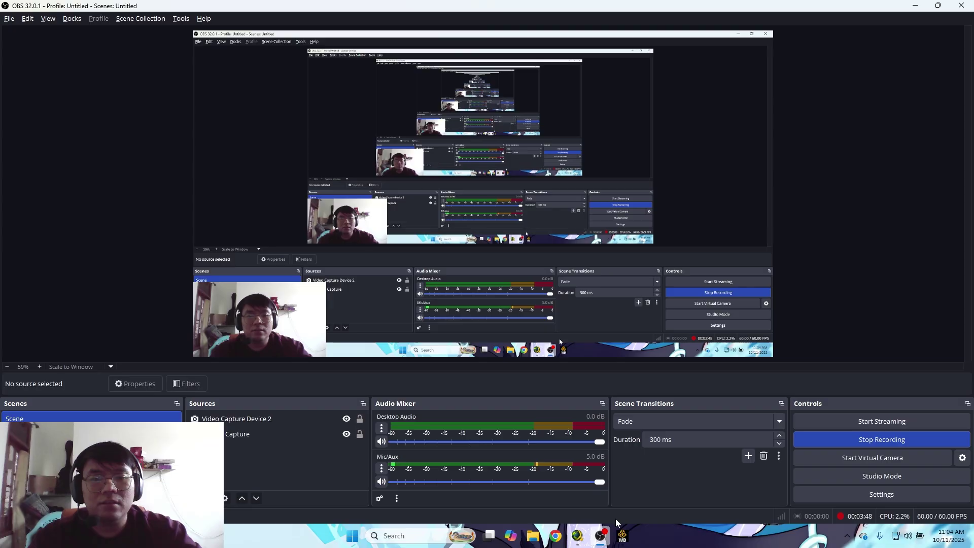
left_click(622, 537)
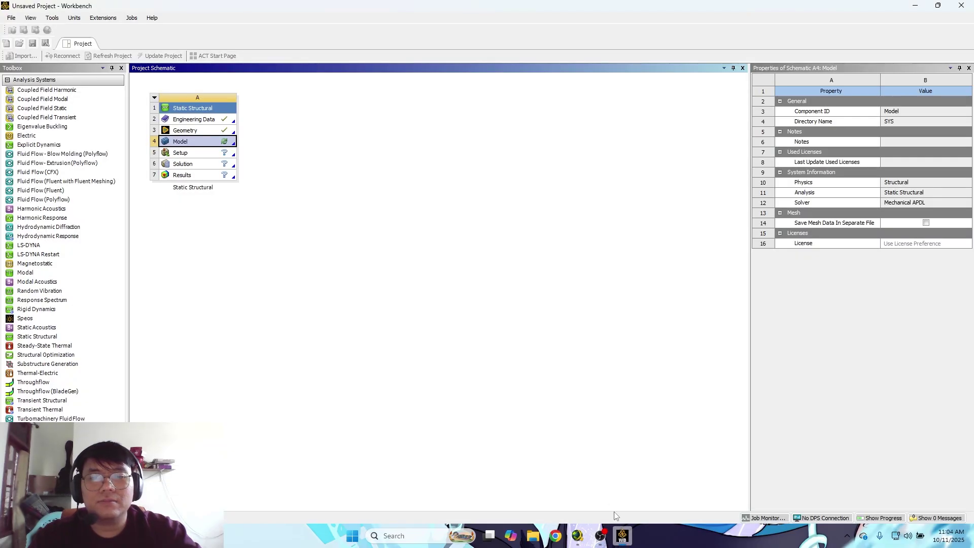
left_click(347, 142)
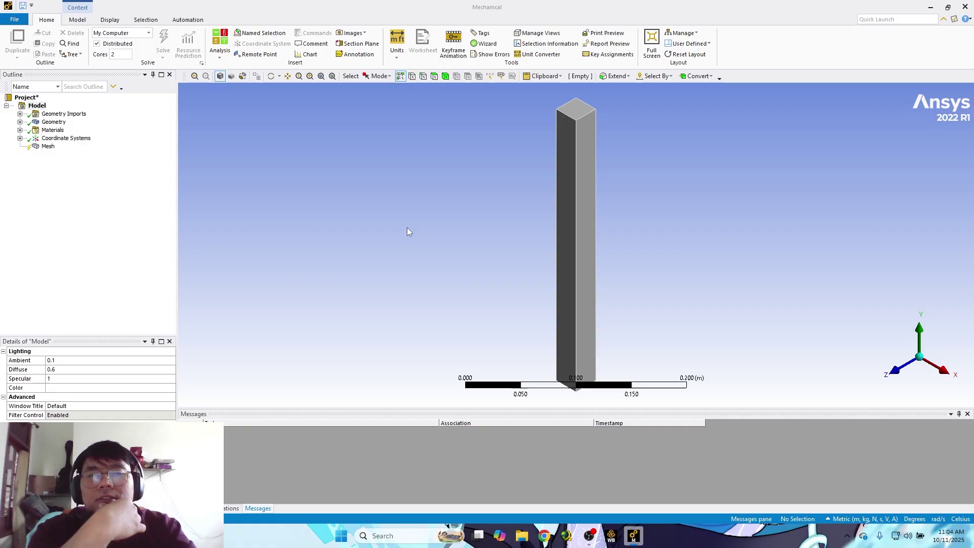
Review the beam and its Geometry Imports, Geometry, Materials (Structural Steel) and Coordinate Systems entries in the model tree.
middle_click_drag(448, 162, 568, 219)
scroll(501, 198, "up", 5)
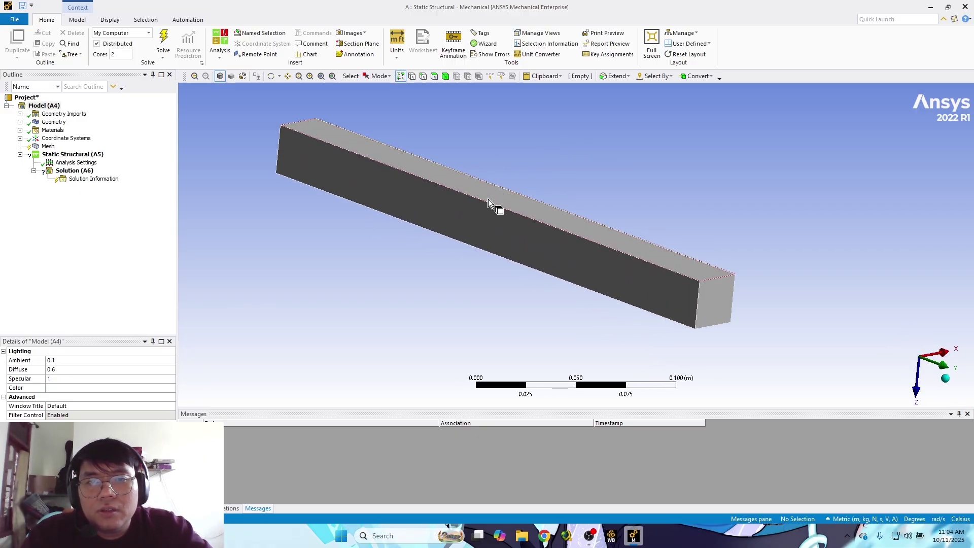
left_click(21, 123)
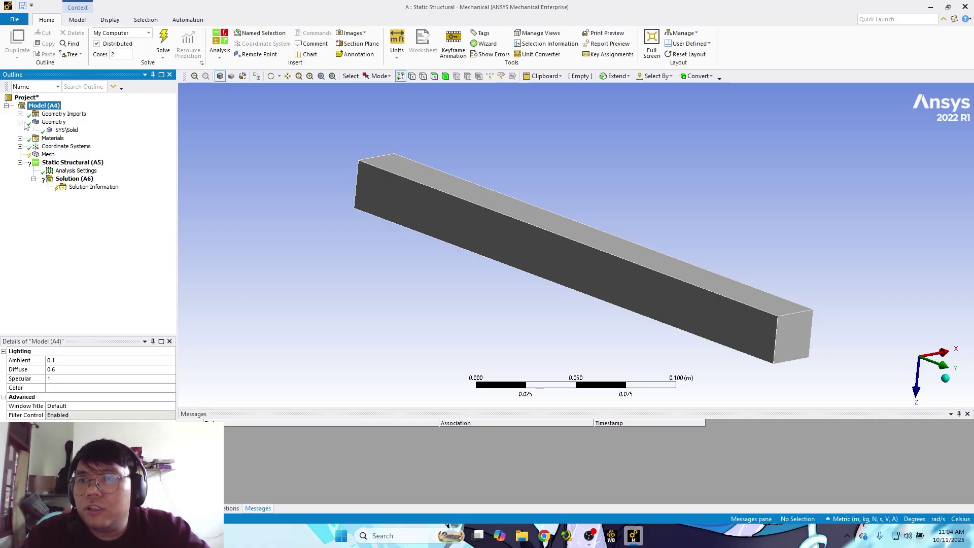
left_click(21, 113)
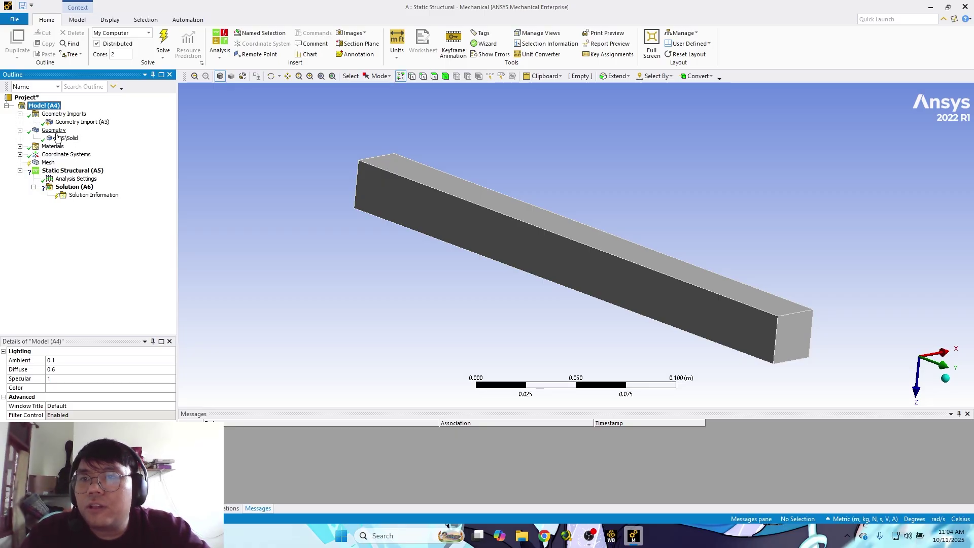
left_click(20, 146)
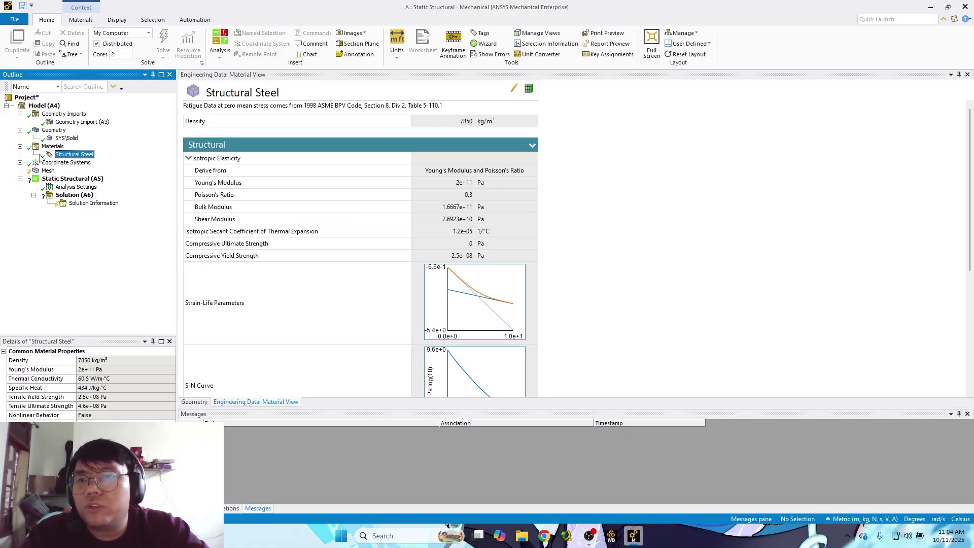
left_click(20, 146)
left_click(20, 129)
left_click(20, 114)
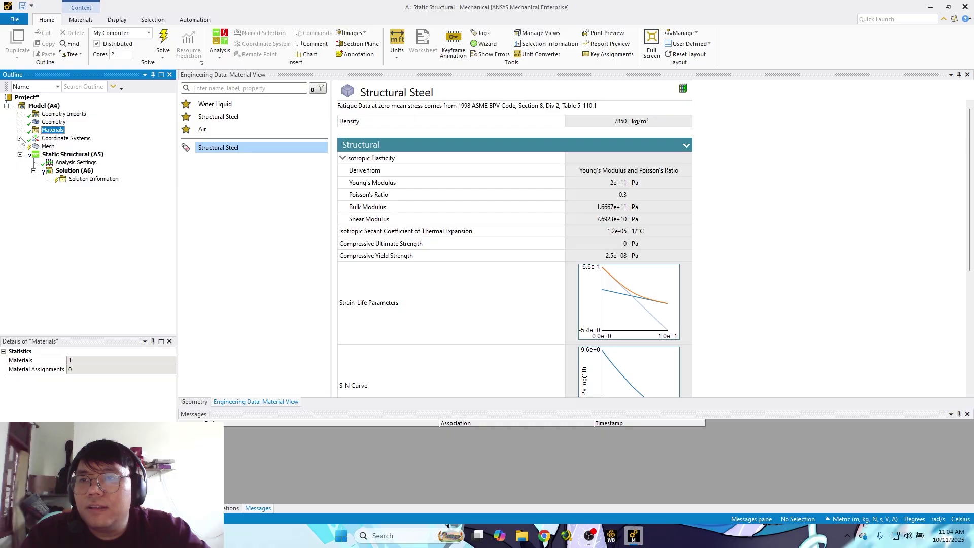
left_click(20, 138)
left_click(20, 138)
Generate the beam's mesh with the default element size.
left_click(48, 146)
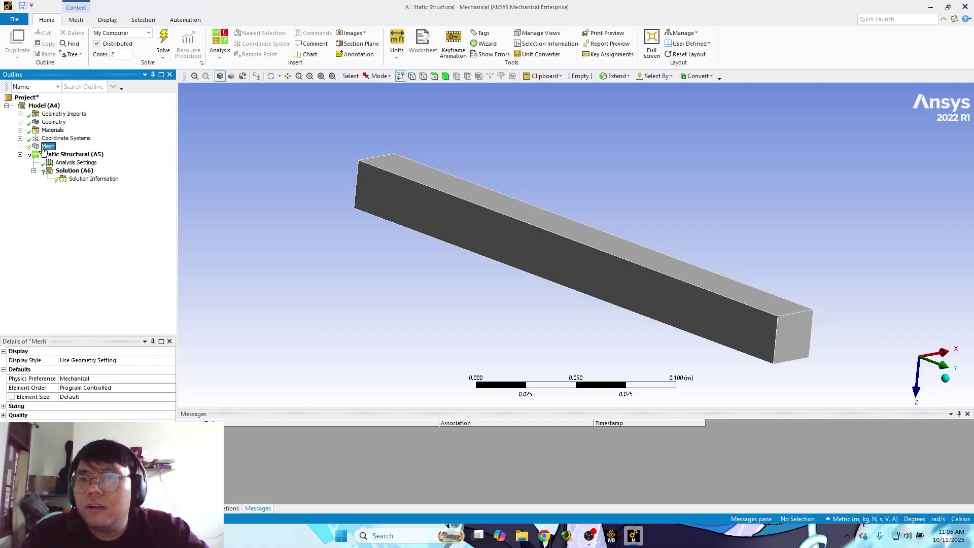
right_click(48, 147)
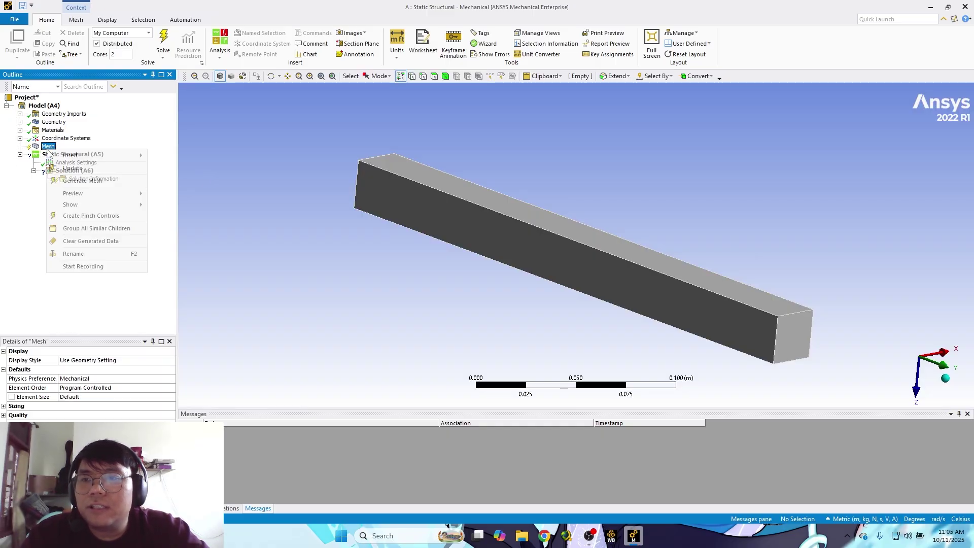
left_click(112, 179)
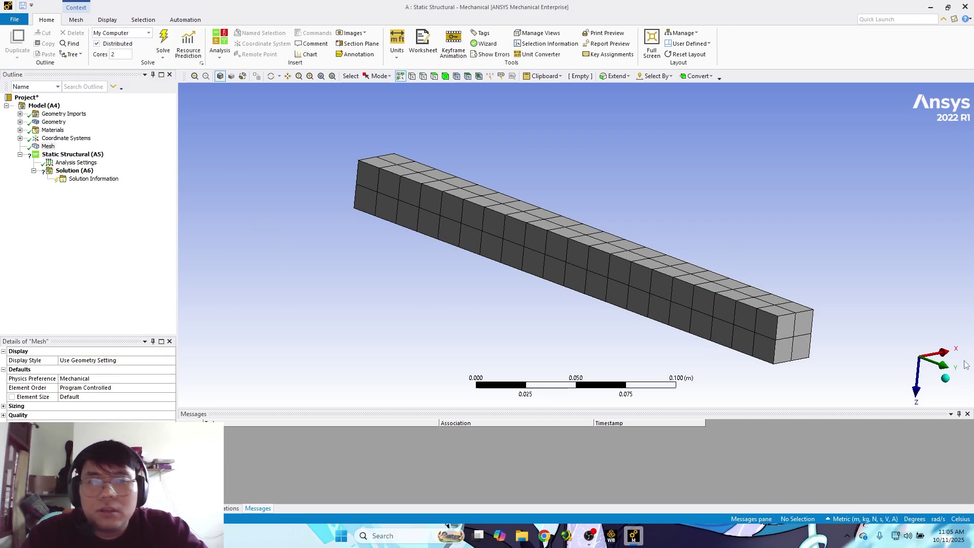
Change the unit system to Metric (mm, kg, N, s, mV, mA).
left_click(943, 352)
middle_click_drag(455, 263, 575, 295, "ctrl")
scroll(540, 360, "up", 2)
scroll(522, 304, "up", 1)
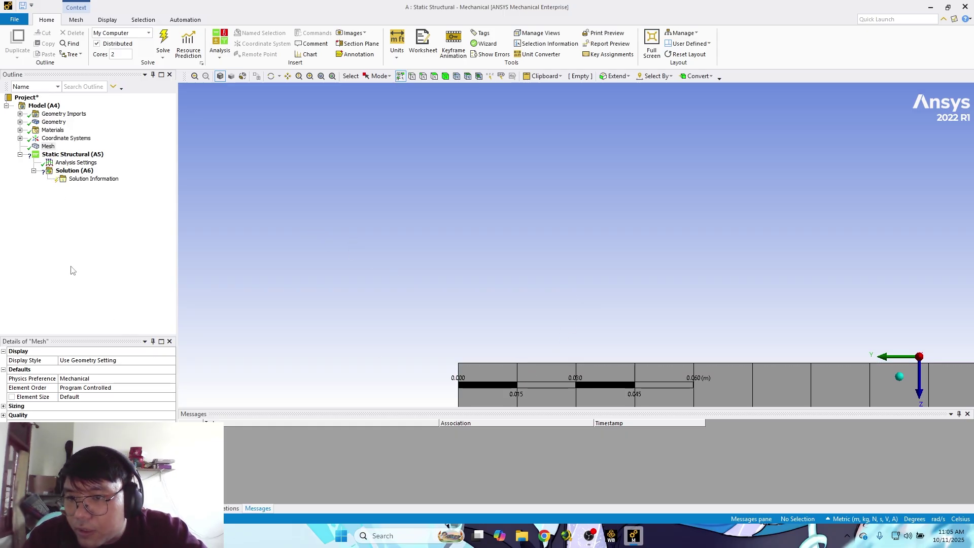
left_click(107, 377)
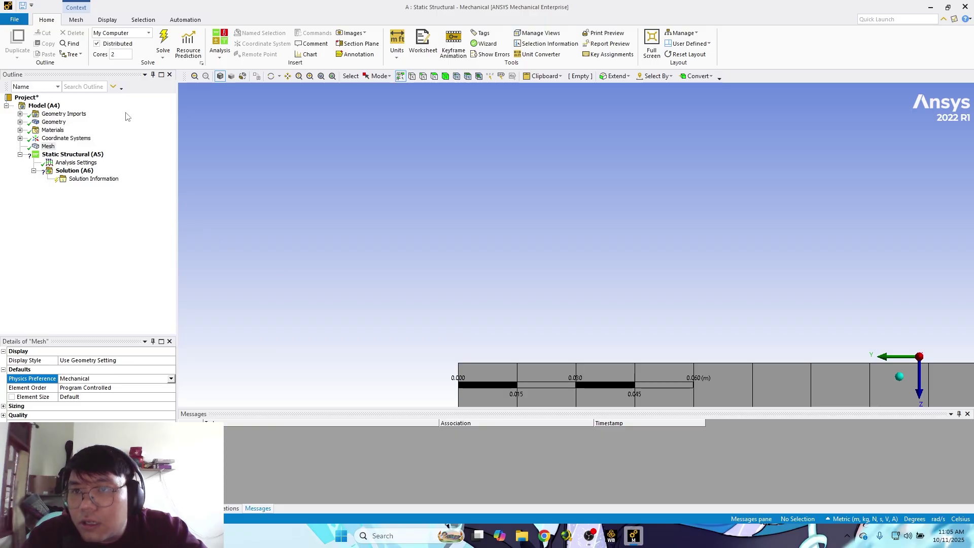
left_click(396, 48)
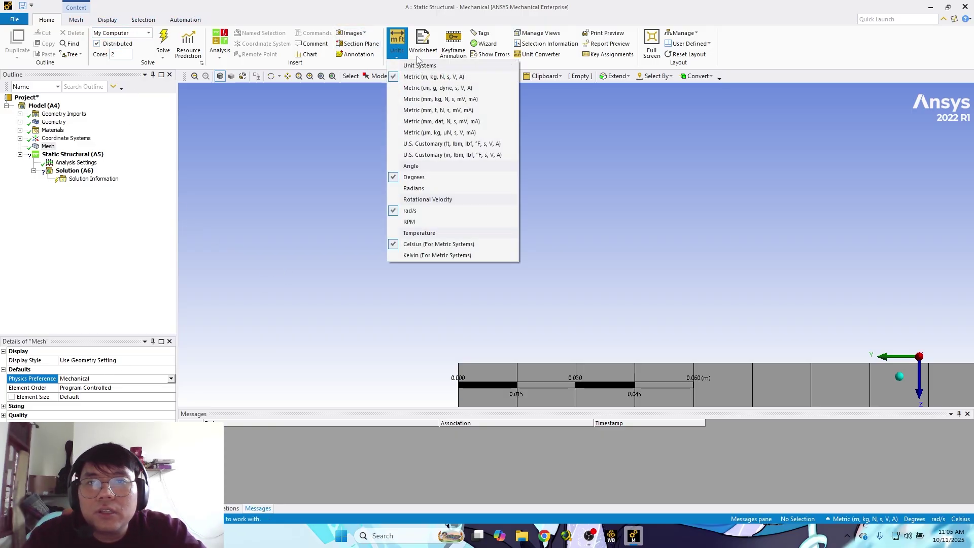
left_click(433, 99)
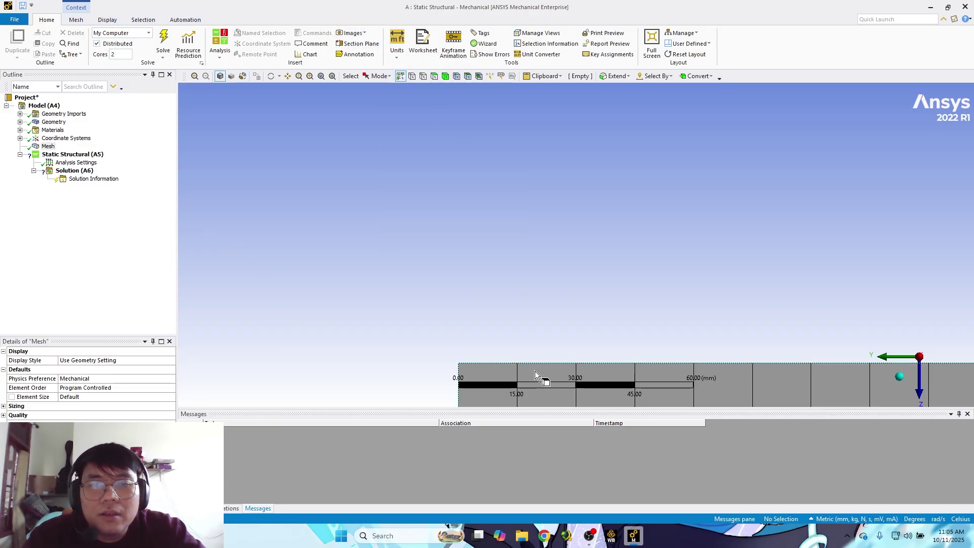
mouse_move(537, 336)
middle_mouse_down("ctrl")
mouse_move(526, 295)
mouse_move(539, 337)
middle_mouse_up("ctrl")
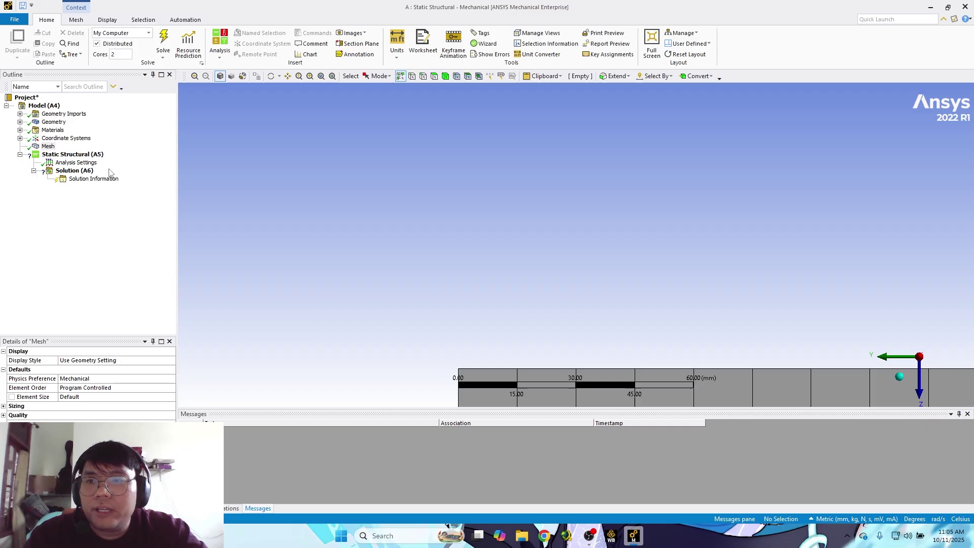
middle_click_drag(280, 202, 245, 230, "ctrl")
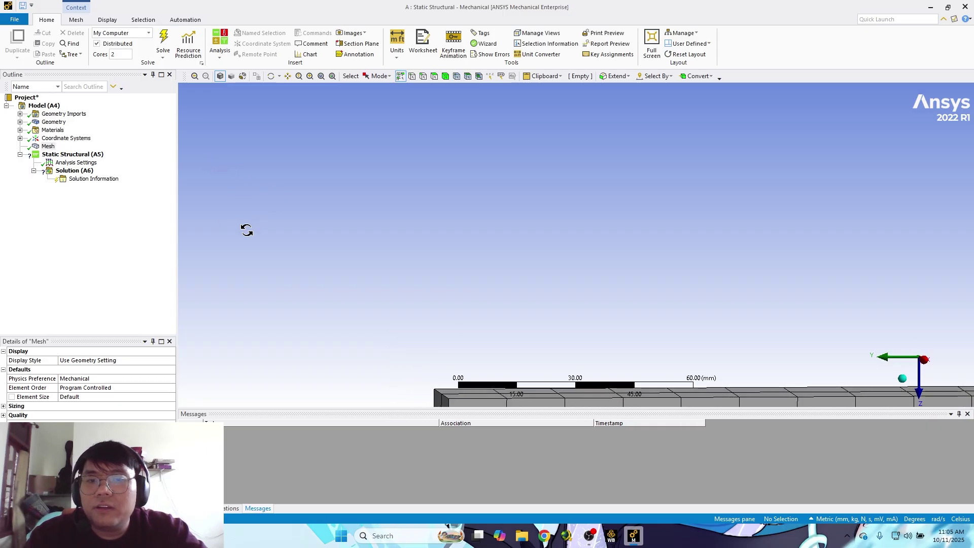
Insert a Fixed Support and a Force under the Static Structural analysis.
left_click(61, 154)
right_click(61, 155)
mouse_move(128, 164)
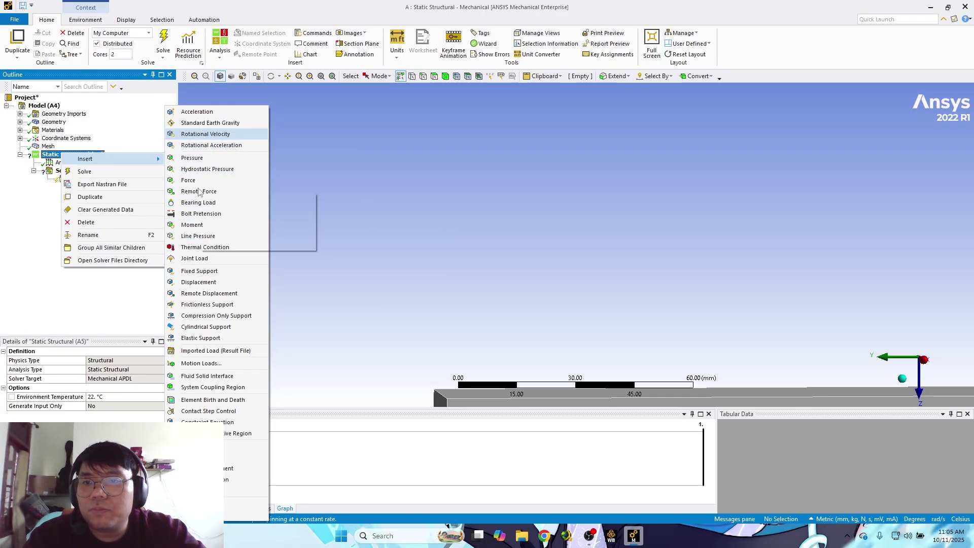
left_click(199, 271)
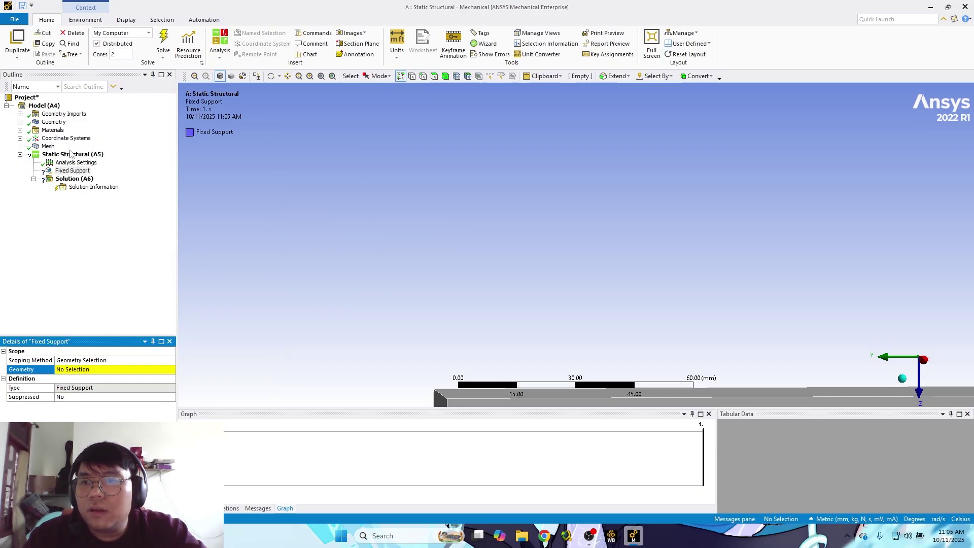
left_click(71, 154)
right_click(71, 155)
mouse_move(101, 159)
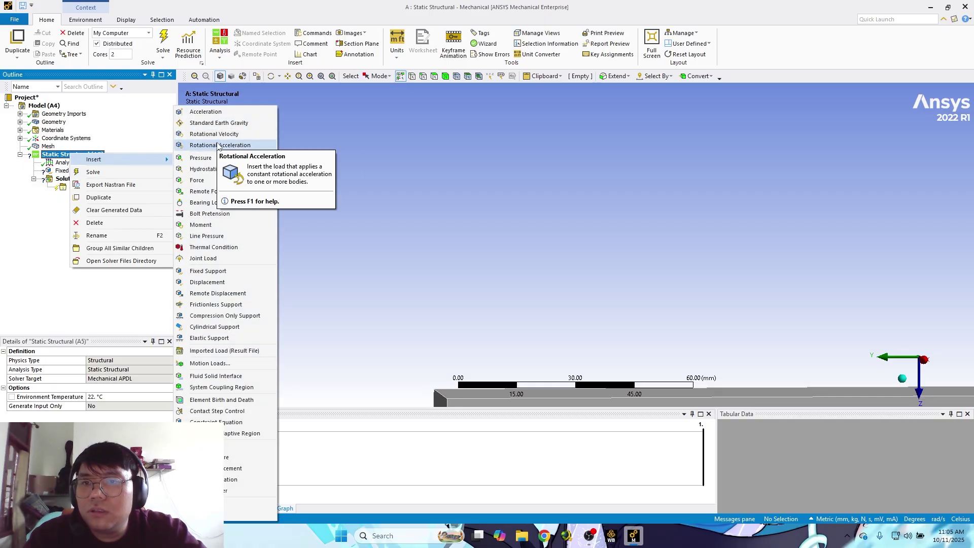
left_click(213, 181)
Scope the Fixed Support to the square end face at the beam's +Y end.
middle_click_drag(338, 264, 332, 242, "ctrl")
middle_click_drag(407, 262, 323, 157, "ctrl")
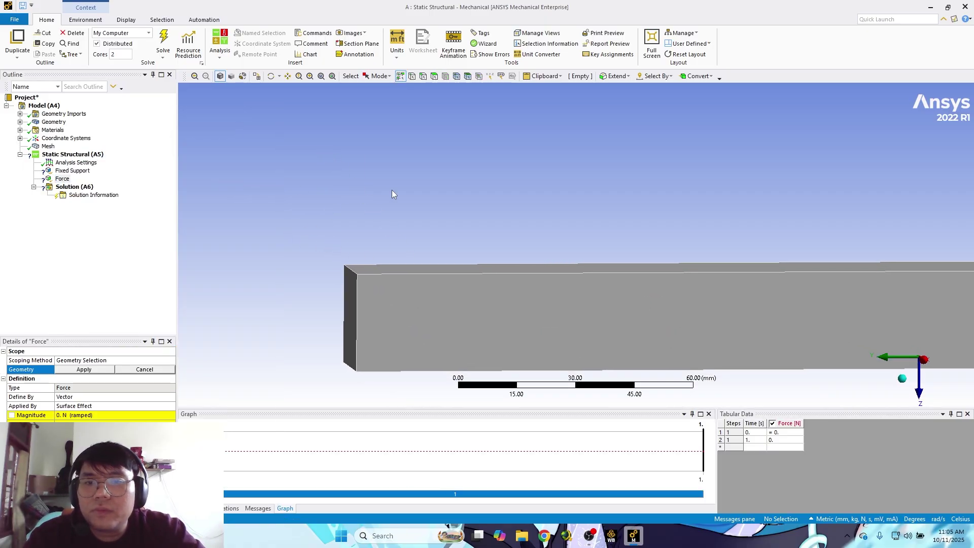
middle_click_drag(392, 190, 403, 200)
left_click(71, 171)
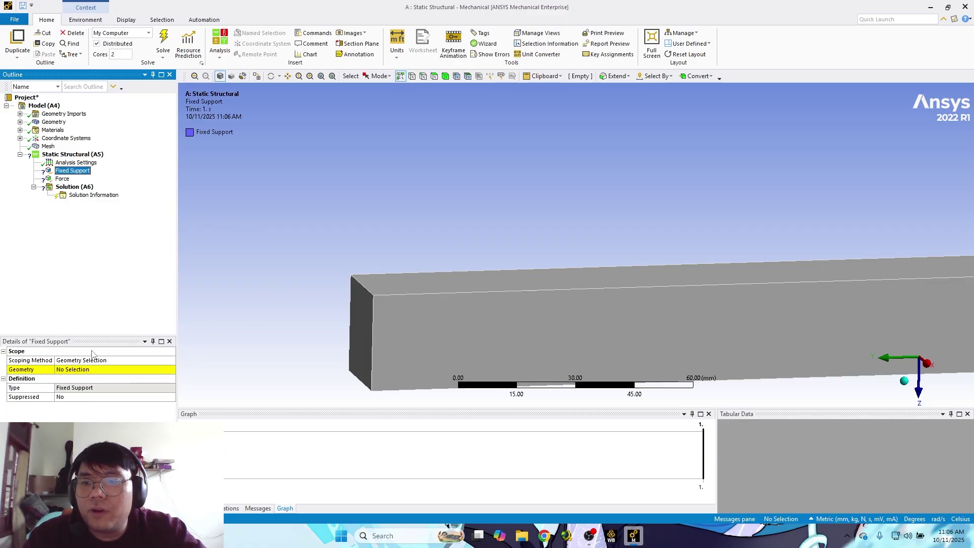
left_click(70, 370)
left_click(361, 317)
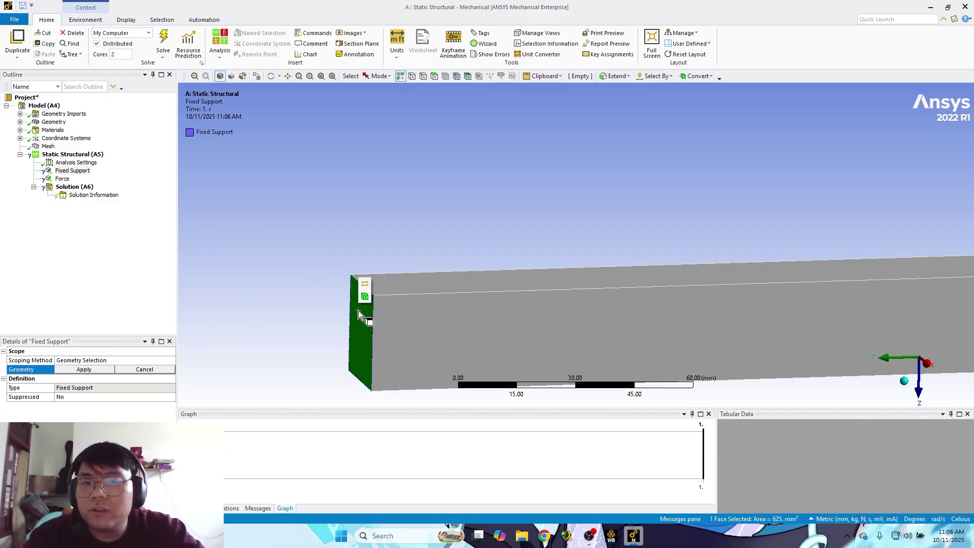
left_click(93, 370)
Scope the Force to the beam's free end face, opposite the fixed support.
scroll(320, 222, "up", 4)
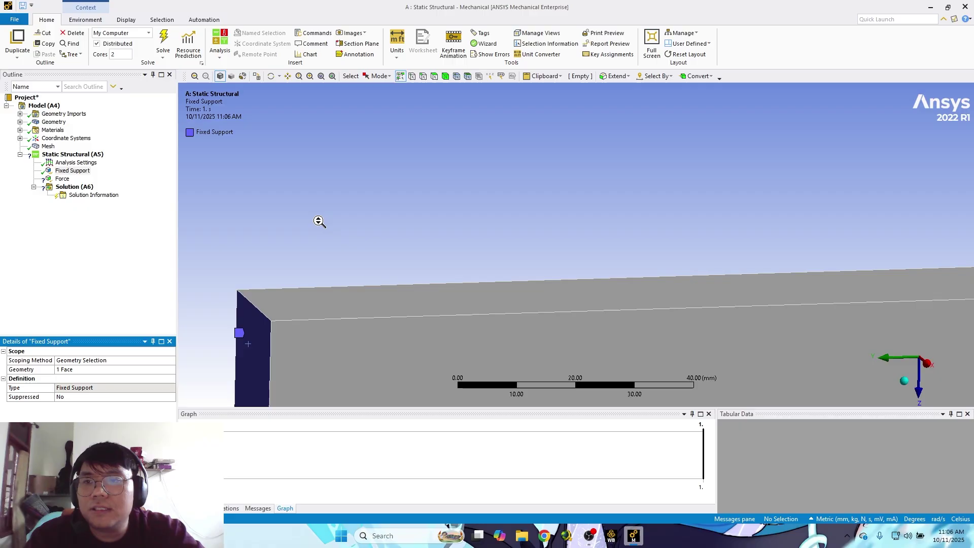
scroll(320, 221, "down", 3)
scroll(318, 221, "up", 3)
scroll(314, 226, "down", 5)
scroll(314, 226, "down", 5)
middle_click_drag(836, 277, 404, 241, "ctrl")
left_click(61, 179)
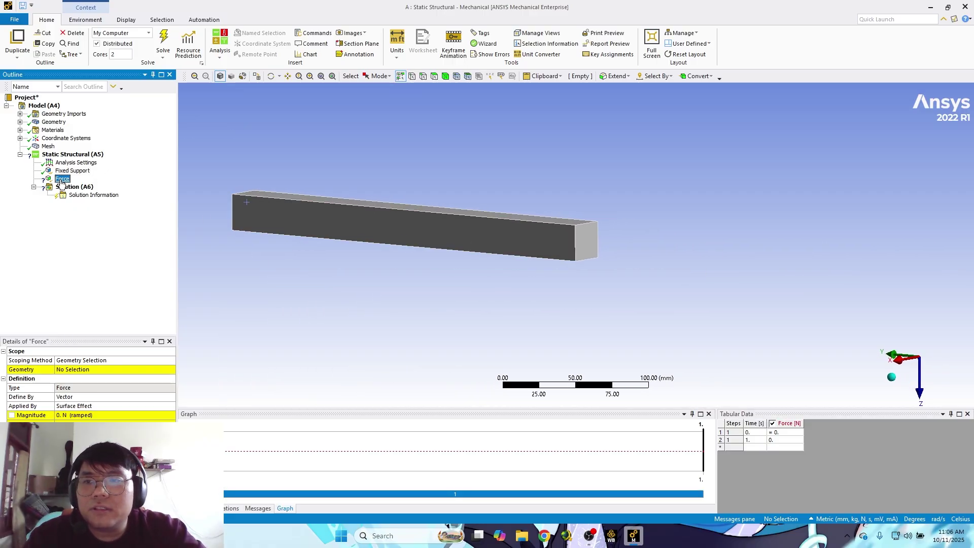
left_click(594, 239)
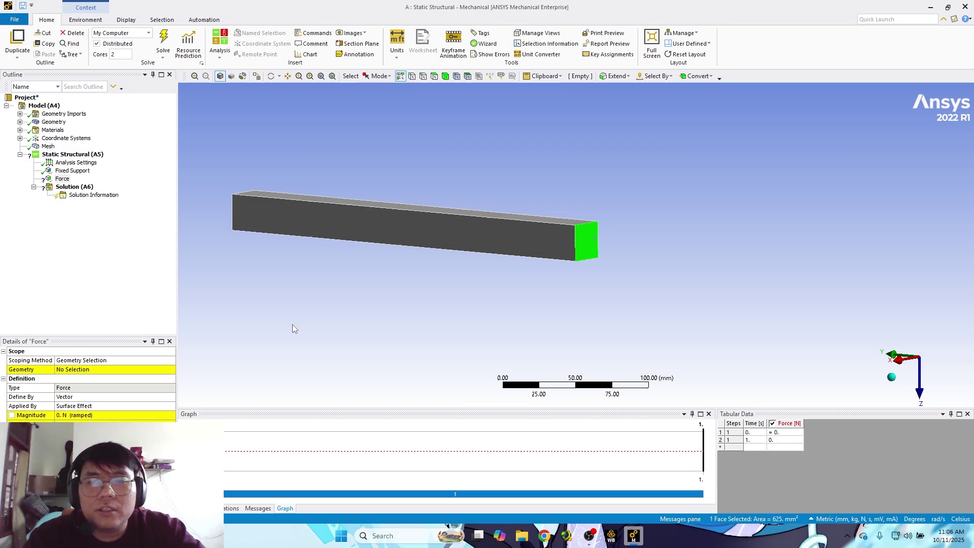
left_click(88, 370)
left_click(85, 370)
middle_click_drag(339, 305, 352, 325, "ctrl")
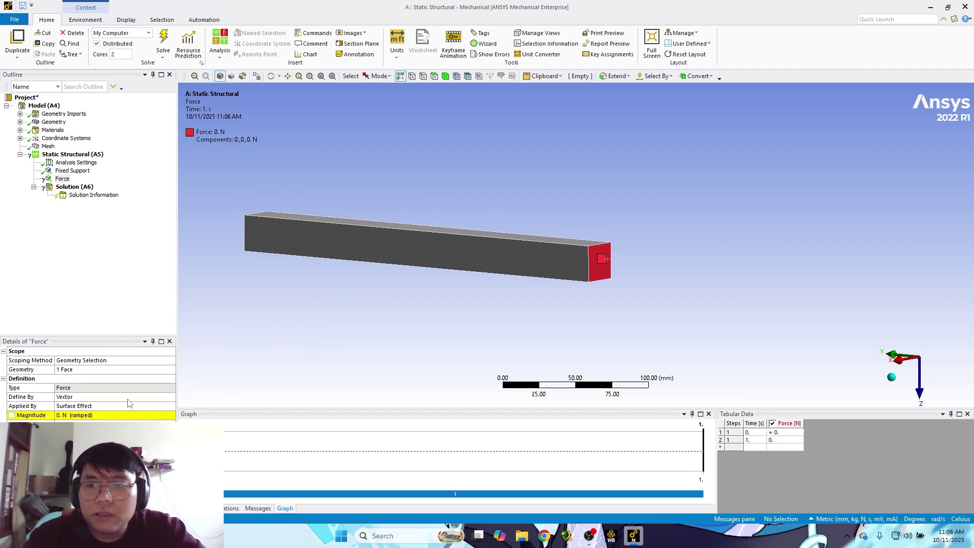
Define the Force by Components instead of Vector, dismissing the script error.
left_click(97, 399)
left_click(173, 406)
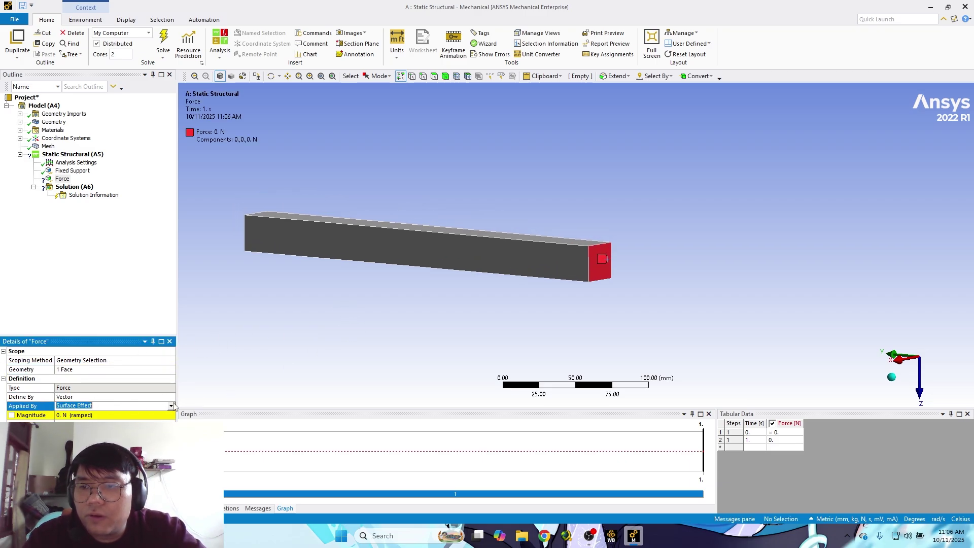
left_click(173, 397)
left_click(171, 397)
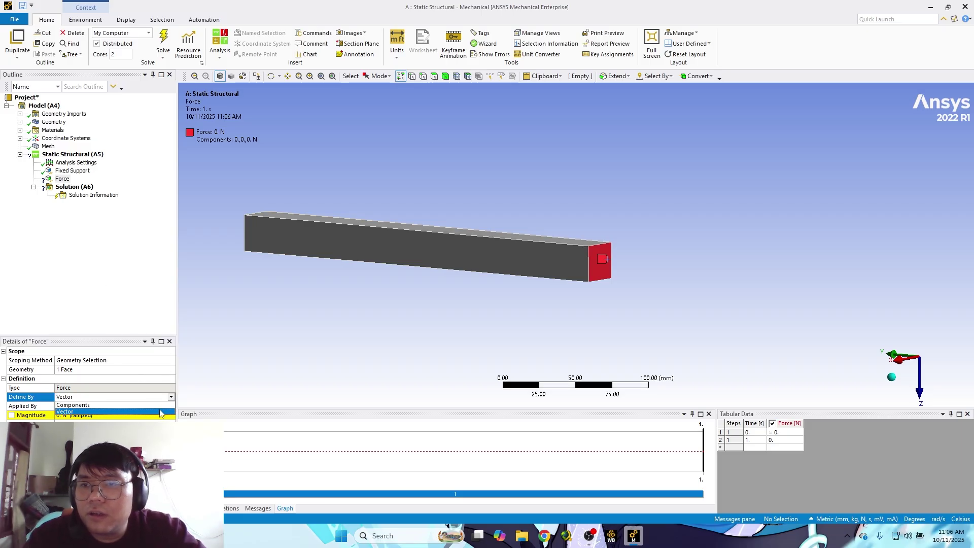
left_click(74, 405)
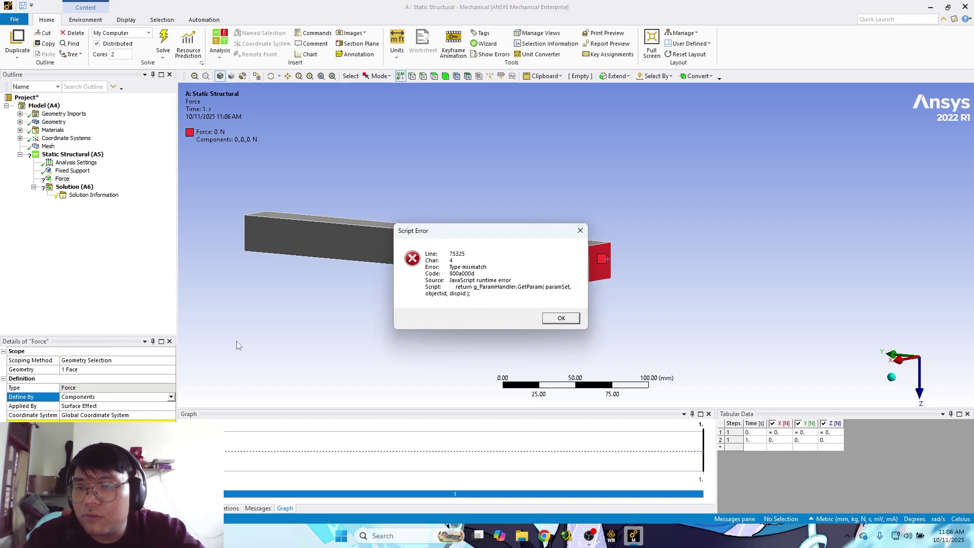
left_click(557, 319)
Set the Force's Z component to 100 N so it acts along the global Z axis.
middle_click_drag(583, 285, 675, 203)
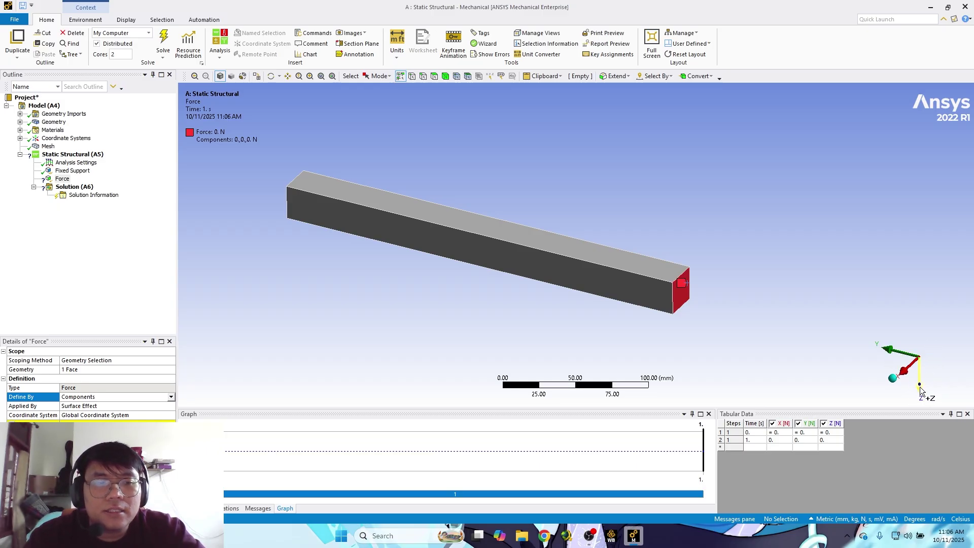
left_click(84, 441)
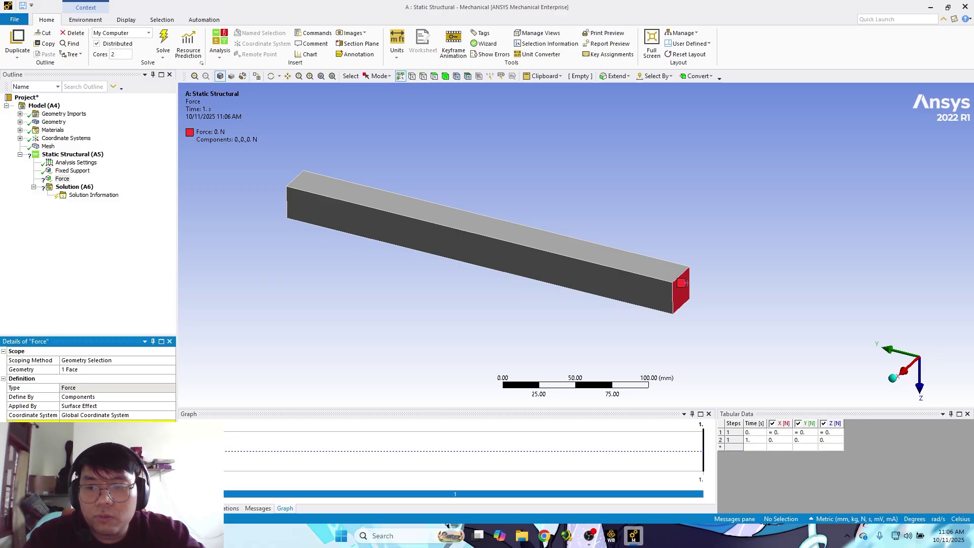
type("100")
key("Return")
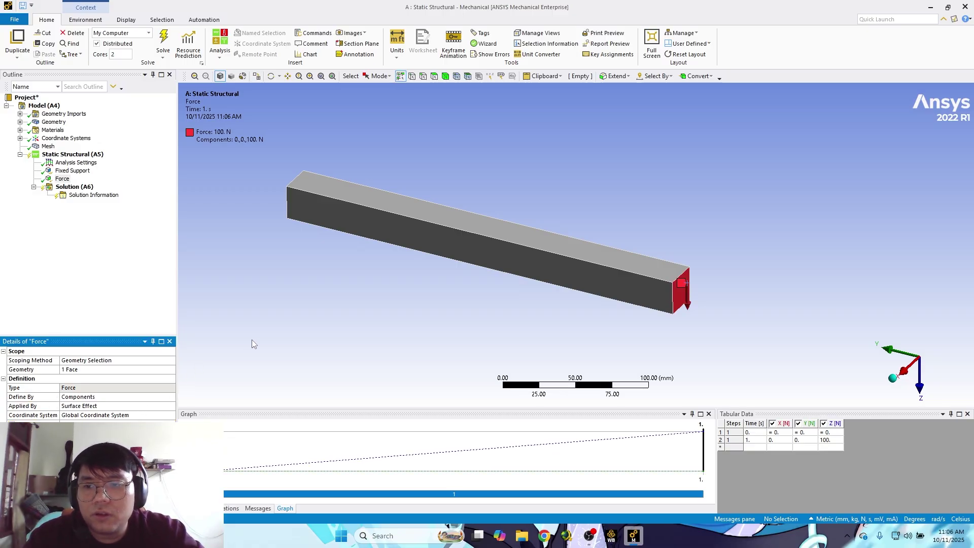
Add a Total Deformation result to the Solution.
middle_click_drag(252, 339, 274, 299)
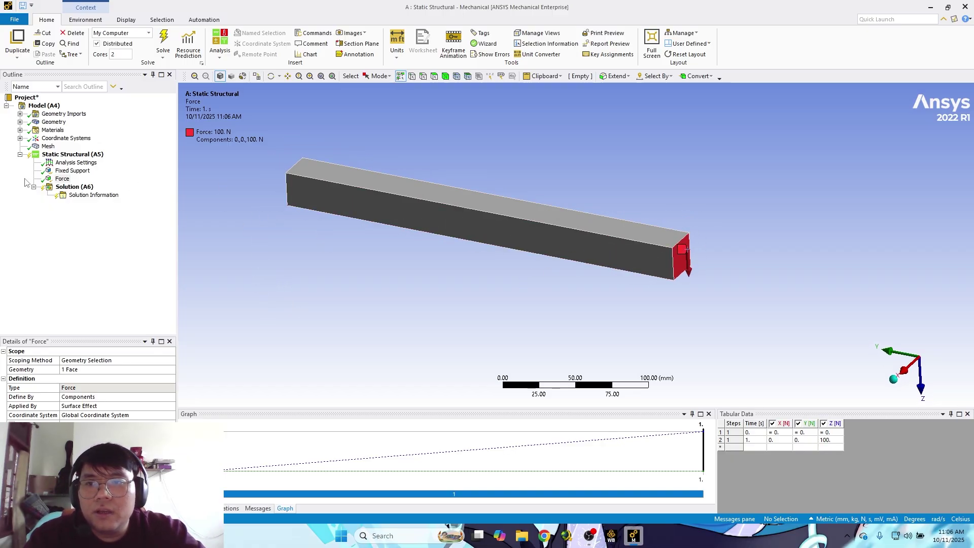
left_click(74, 186)
right_click(74, 187)
mouse_move(117, 195)
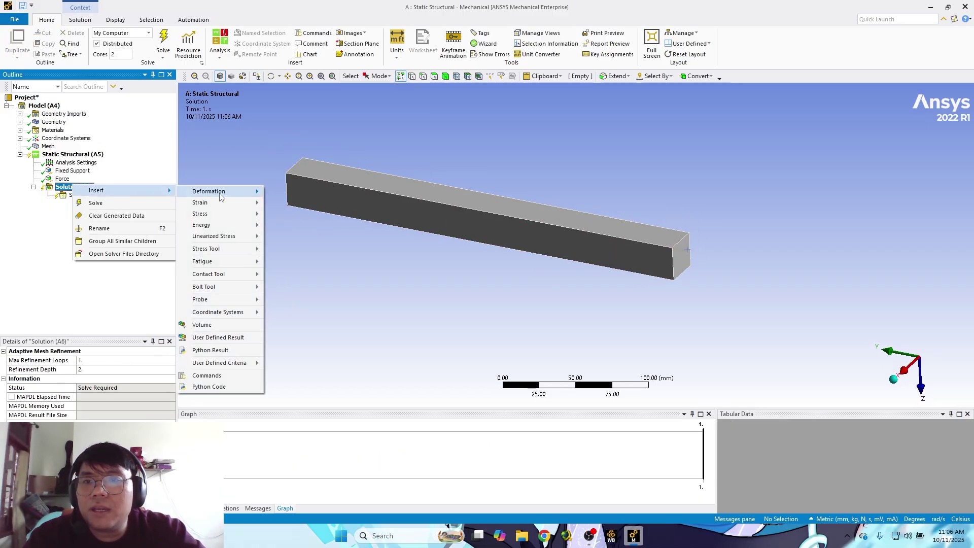
mouse_move(221, 192)
left_click(282, 193)
Add an Equivalent (von-Mises) Stress result to the Solution and solve the analysis.
left_click(75, 186)
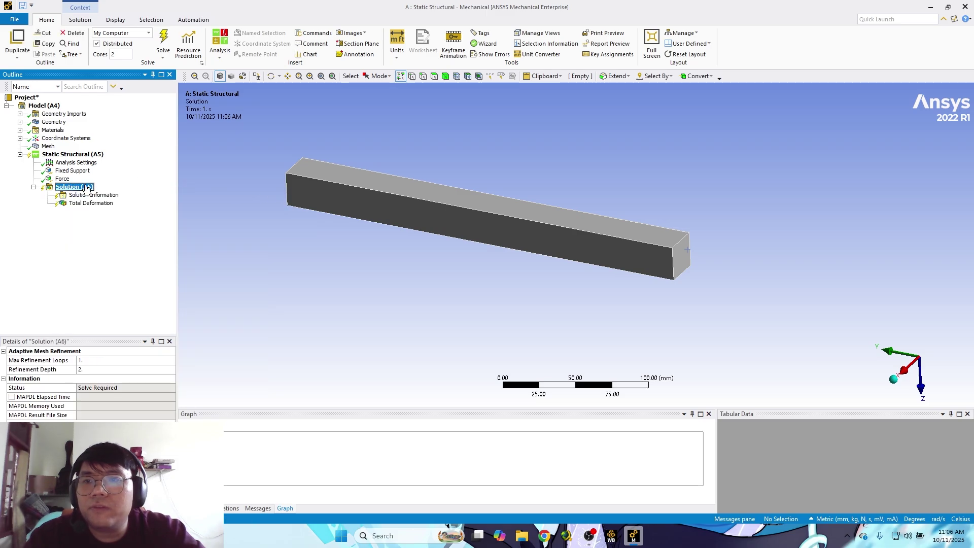
right_click(75, 187)
mouse_move(116, 191)
mouse_move(234, 215)
left_click(300, 215)
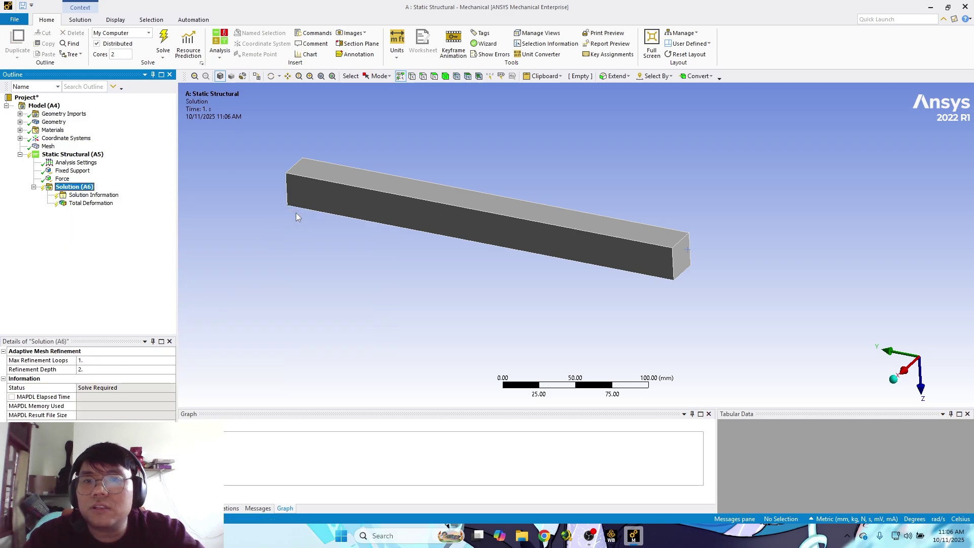
left_click(166, 43)
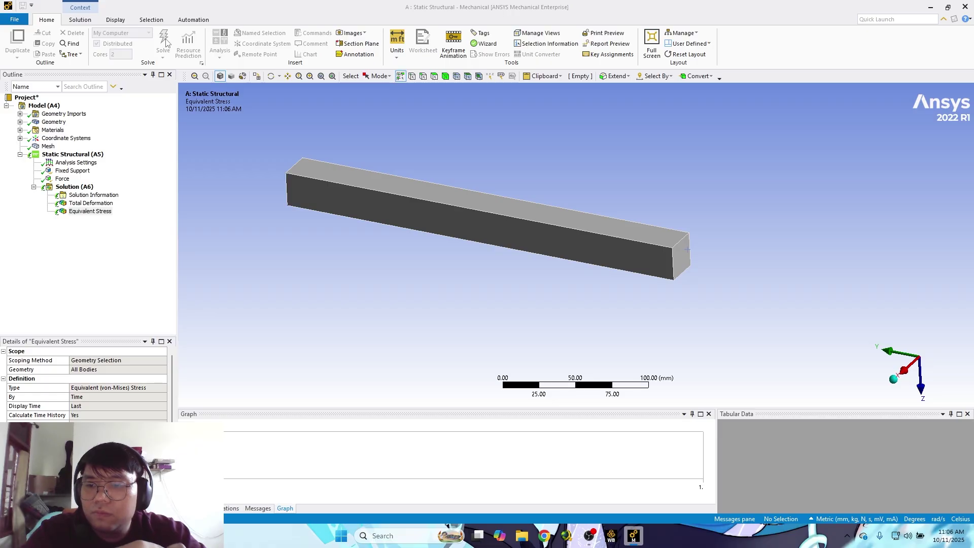
Open Excel with a new blank workbook, leaving it minimized to return to Mechanical.
key("super")
type("excel")
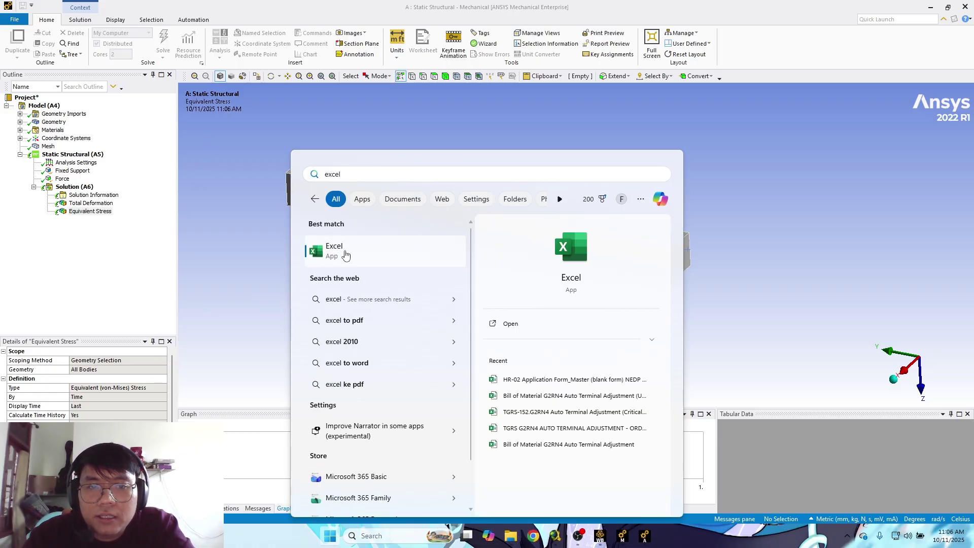
left_click(346, 247)
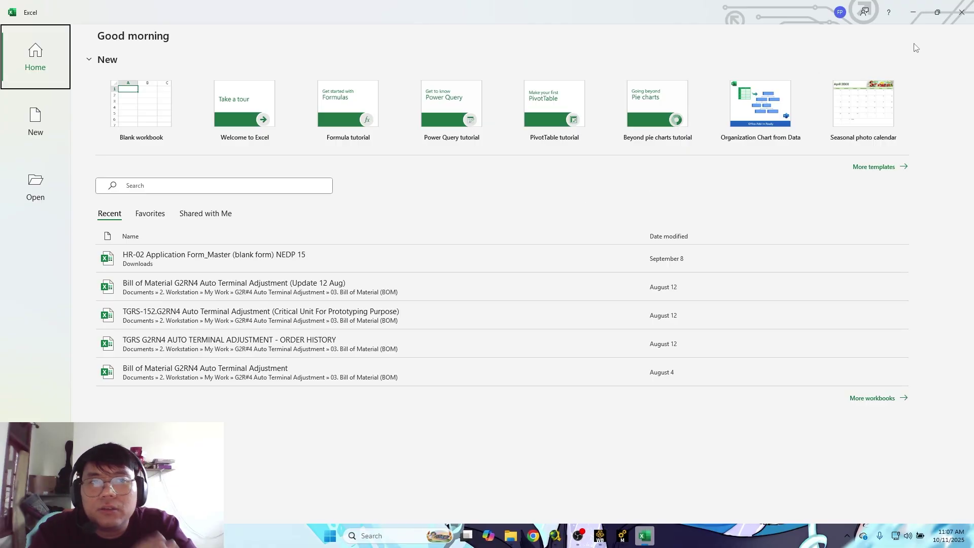
left_click(171, 140)
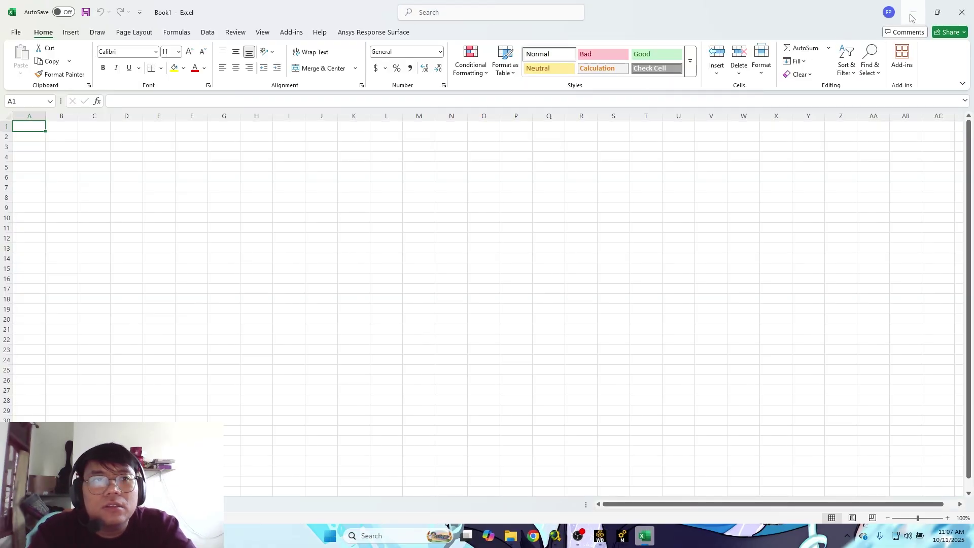
left_click(912, 15)
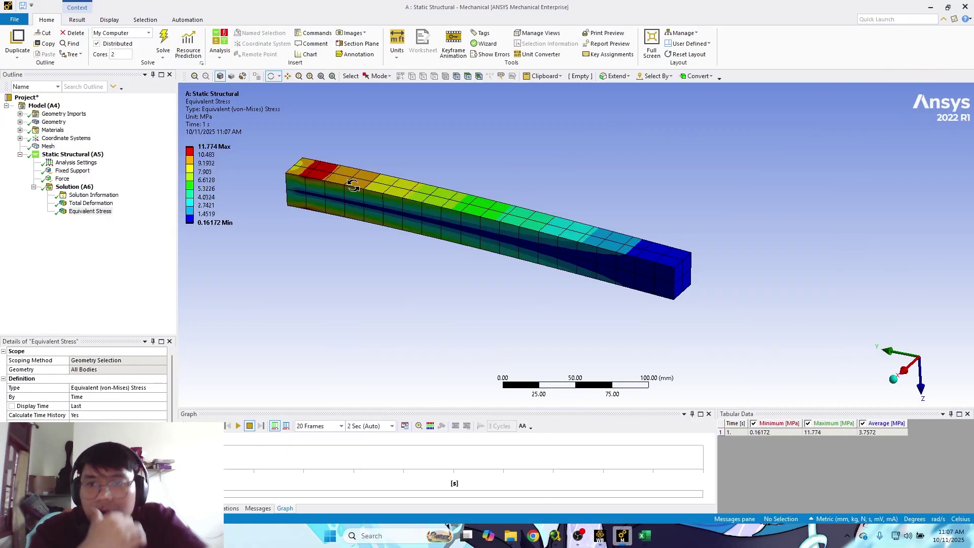
Examine the beam's Equivalent Stress contours from the side and at an angle, and its Total Deformation from the side.
left_click(905, 378)
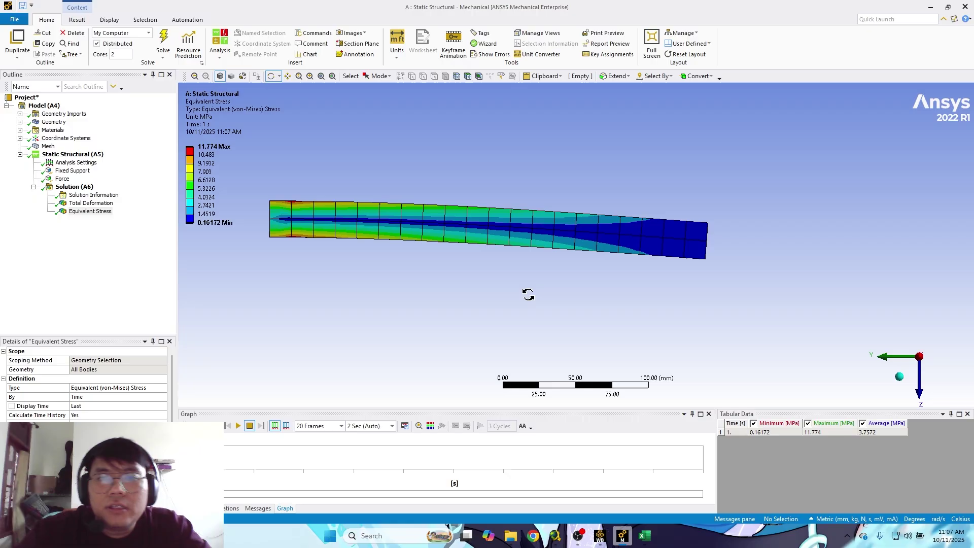
middle_click_drag(289, 242, 340, 251, "ctrl")
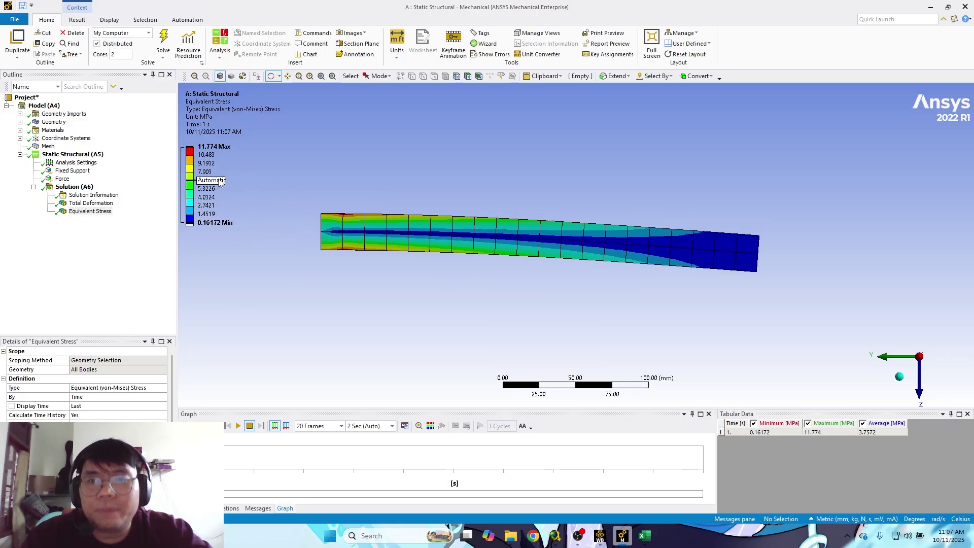
middle_click_drag(518, 198, 337, 257)
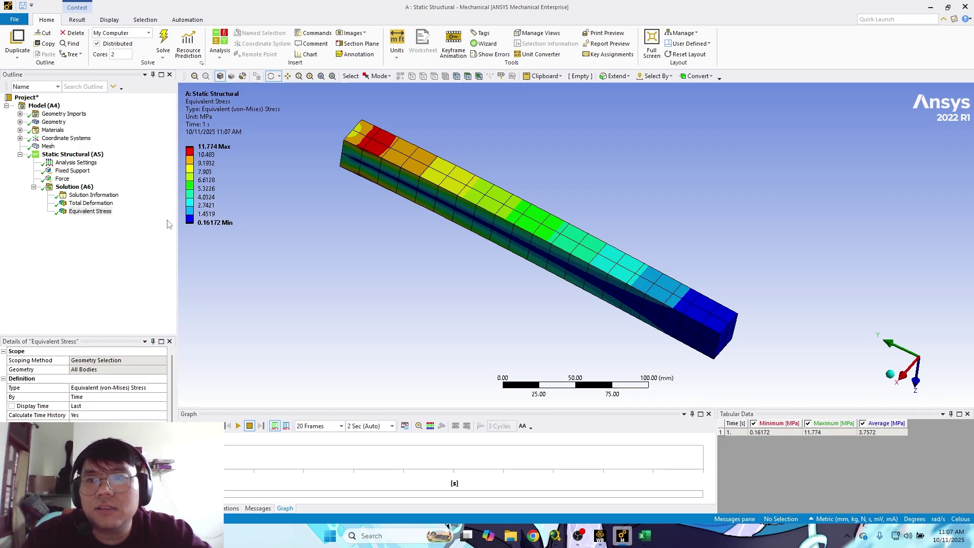
left_click(98, 204)
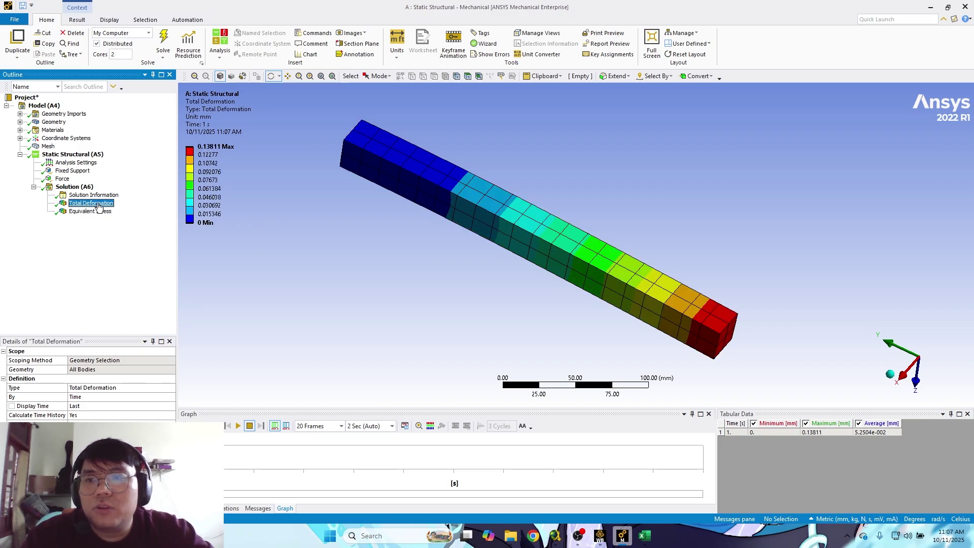
left_click(904, 374)
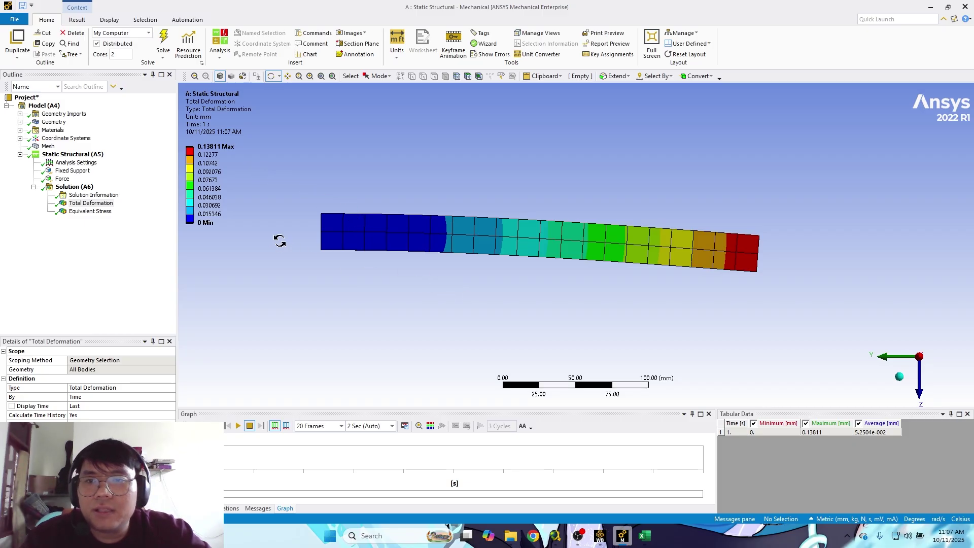
Return to the Equivalent Stress result and inspect its maximum in the legend and its distribution near the fixed end.
left_click(90, 211)
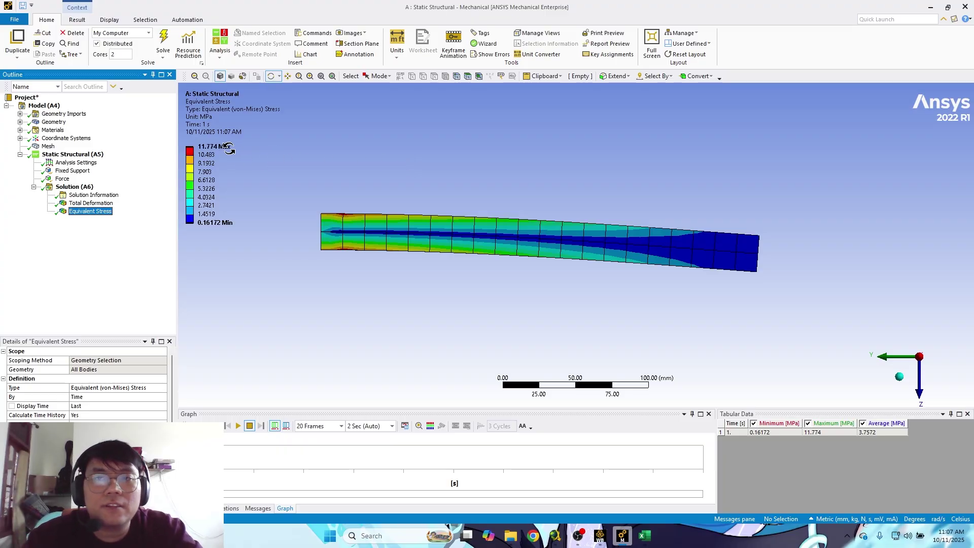
left_click_drag(348, 144, 383, 212)
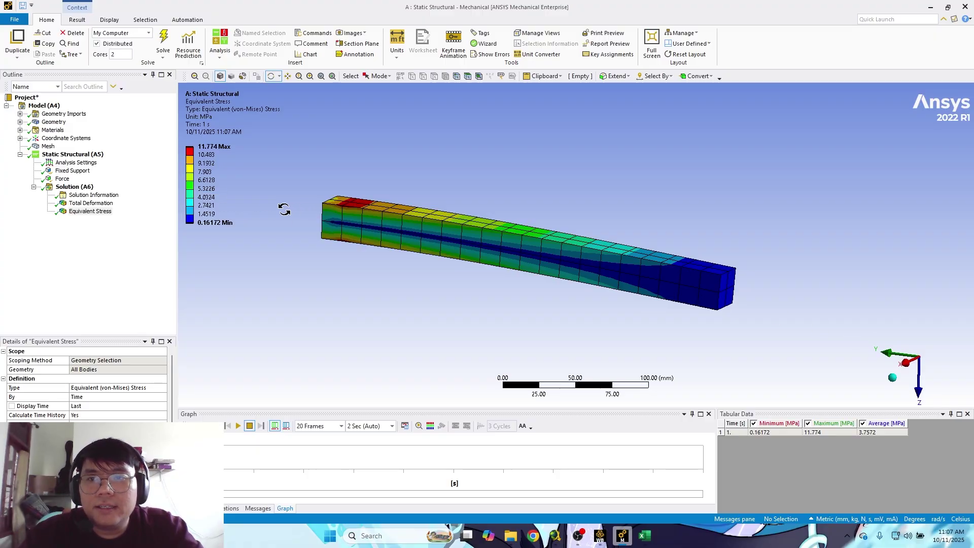
left_click(905, 363)
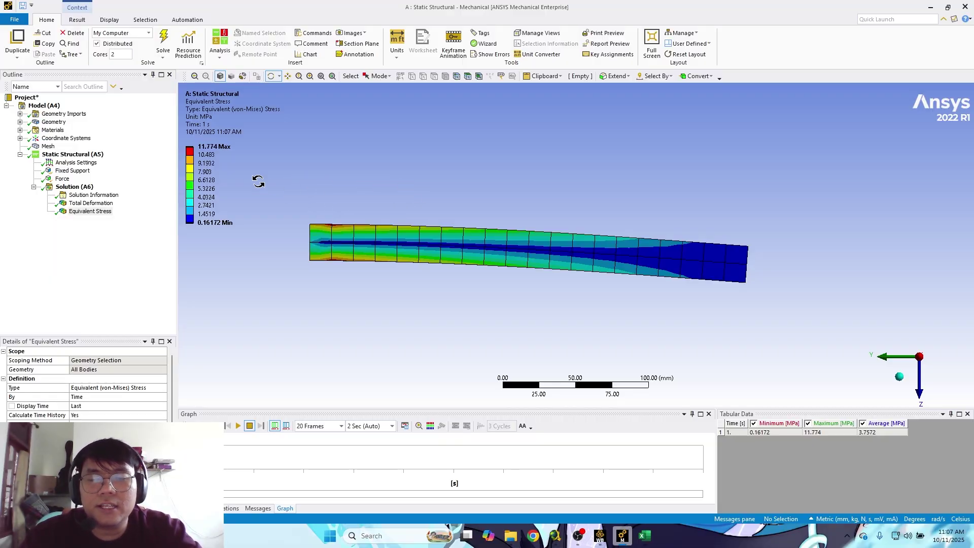
left_click(212, 146)
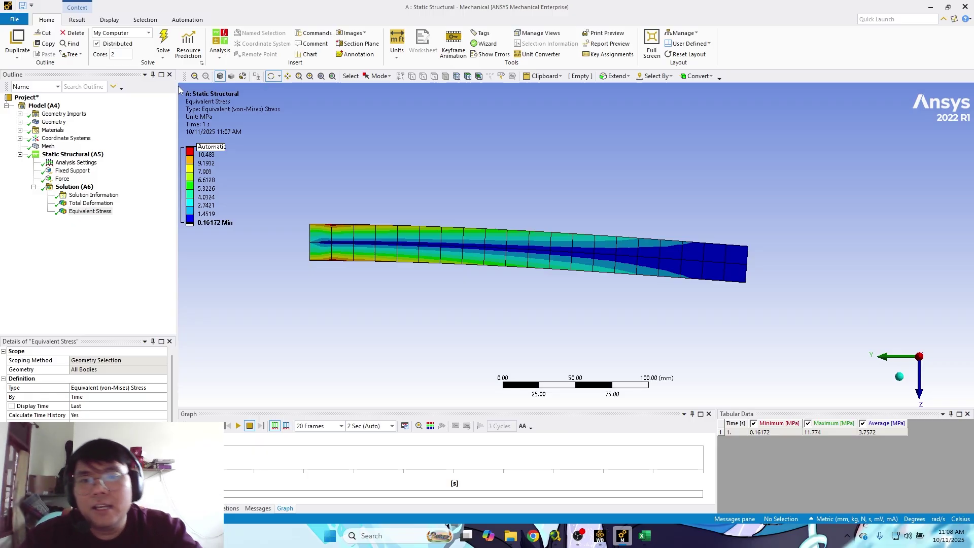
left_click(179, 89)
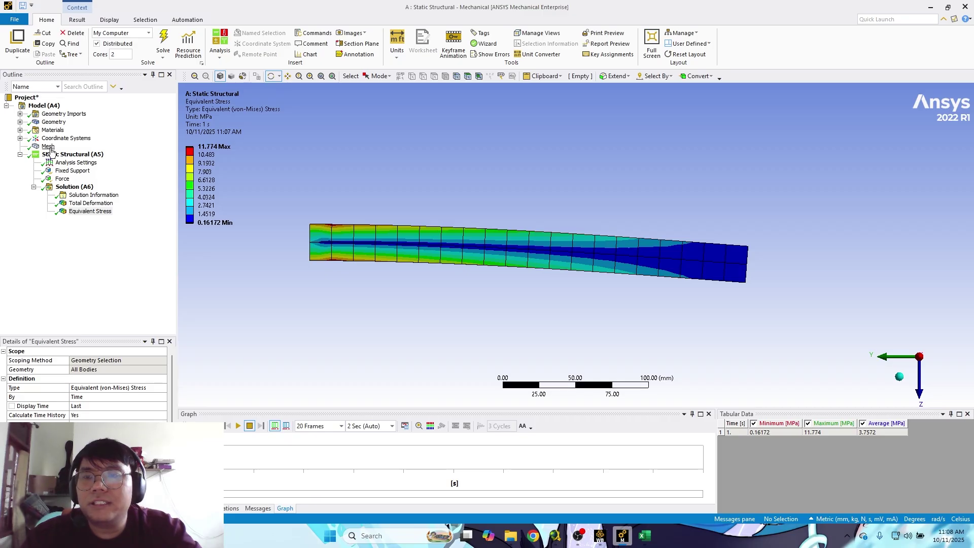
Review the beam's mesh, then its Equivalent Stress and Total Deformation results.
left_click(50, 148)
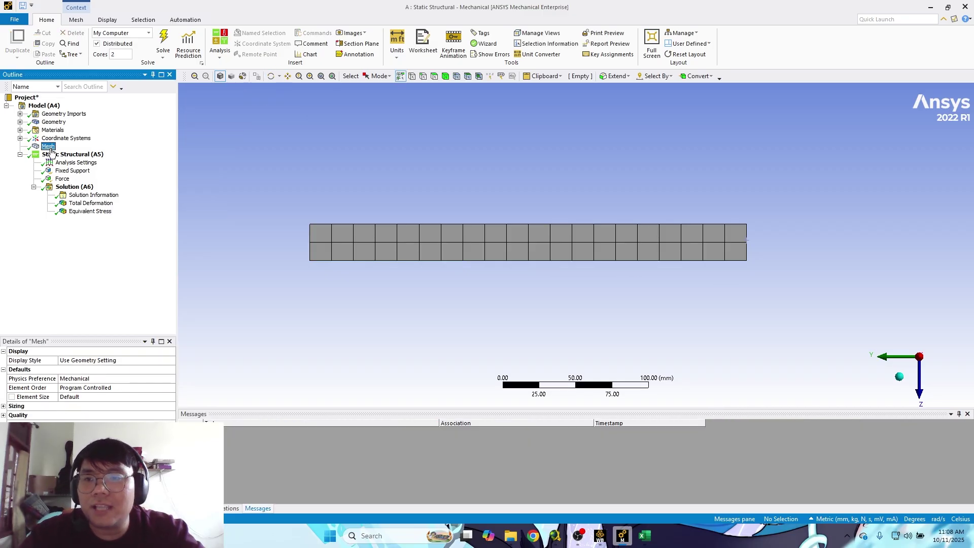
left_click(96, 211)
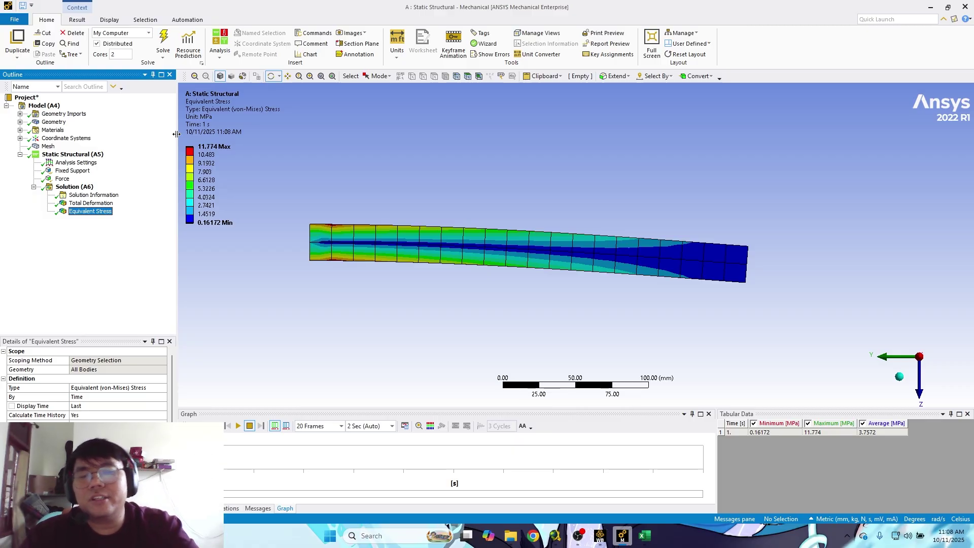
left_click(91, 203)
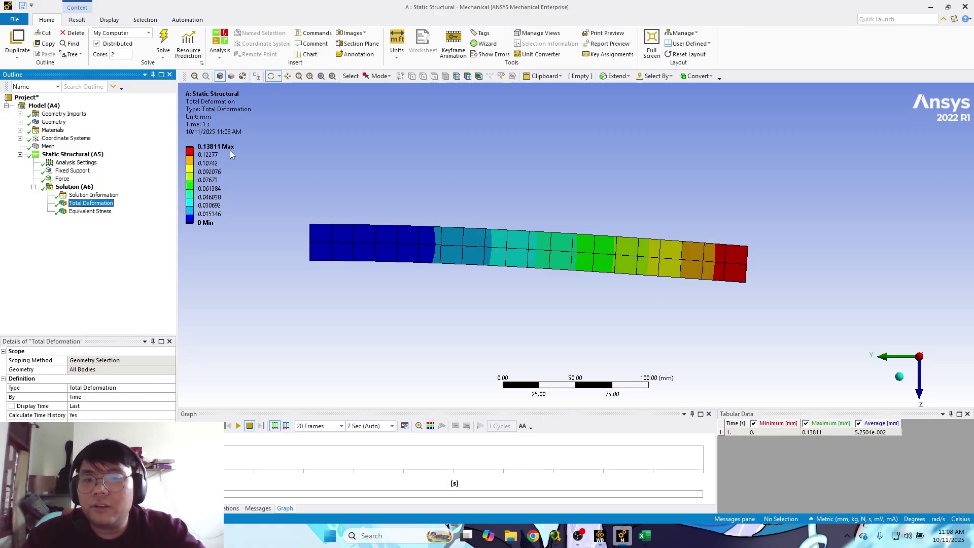
Switch to the blank Excel workbook and enter the heading "Mesh Size" in cell A2.
left_click(645, 536)
left_click(39, 138)
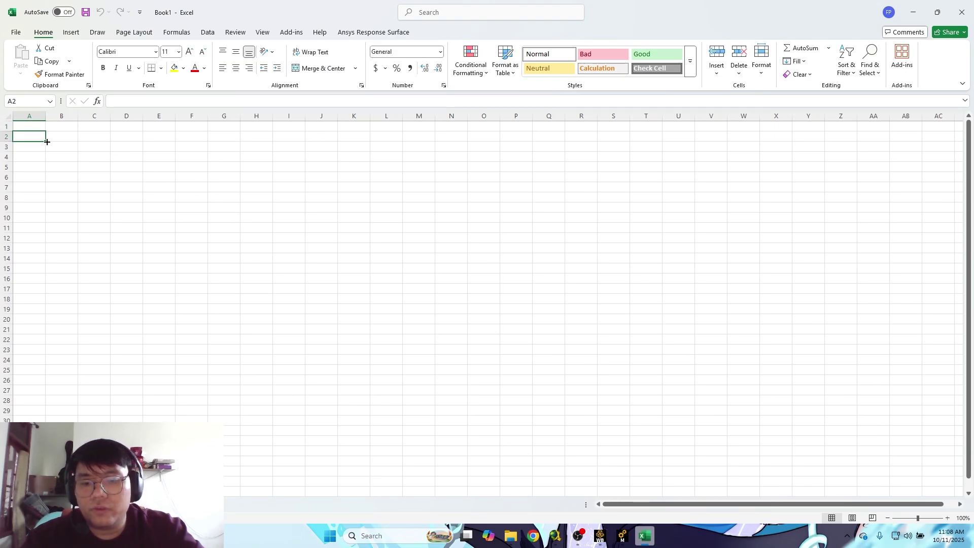
type("Mes")
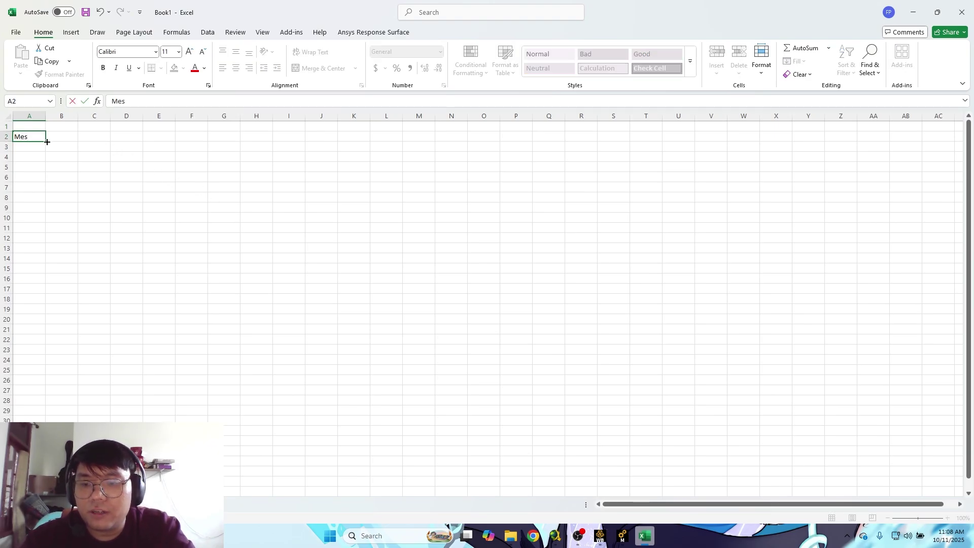
type("h Si")
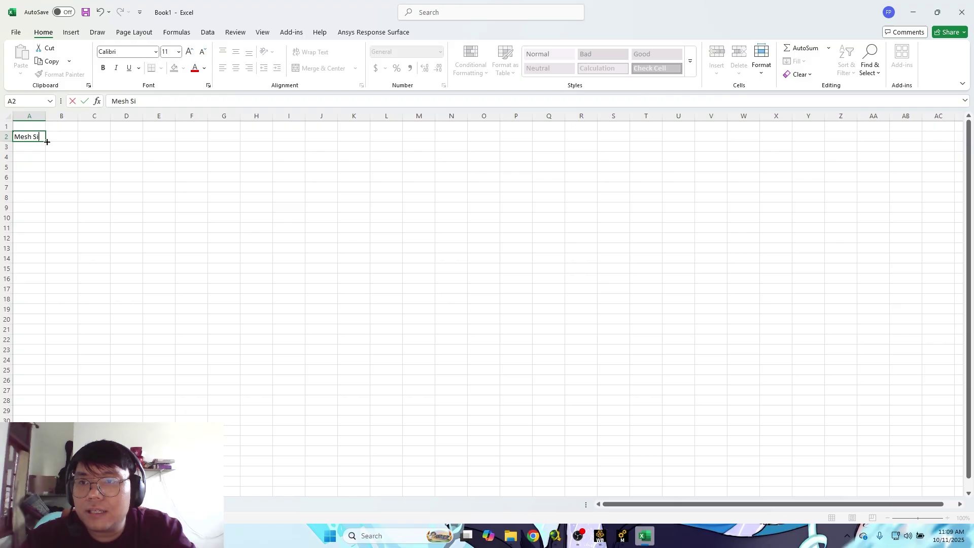
type("zr")
key("Right")
key("Left")
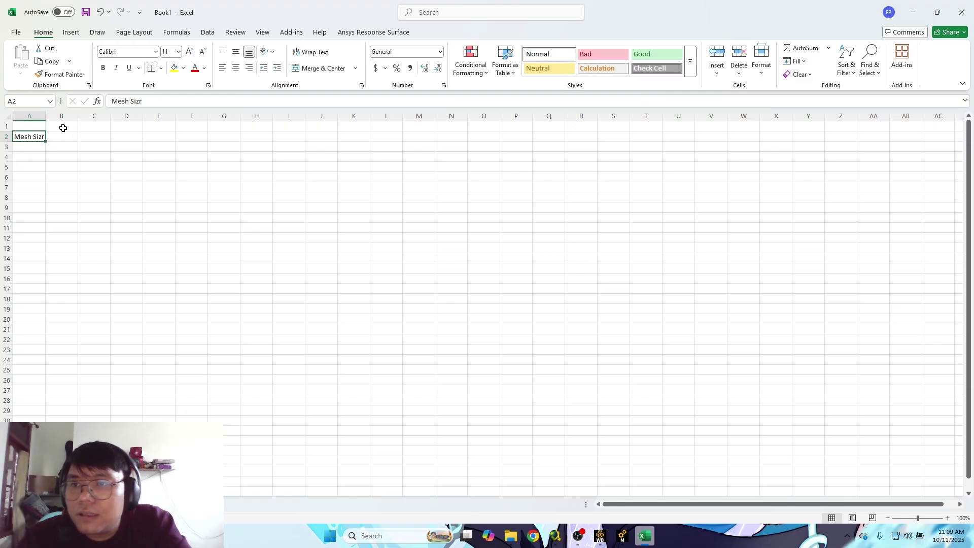
double_click(39, 137)
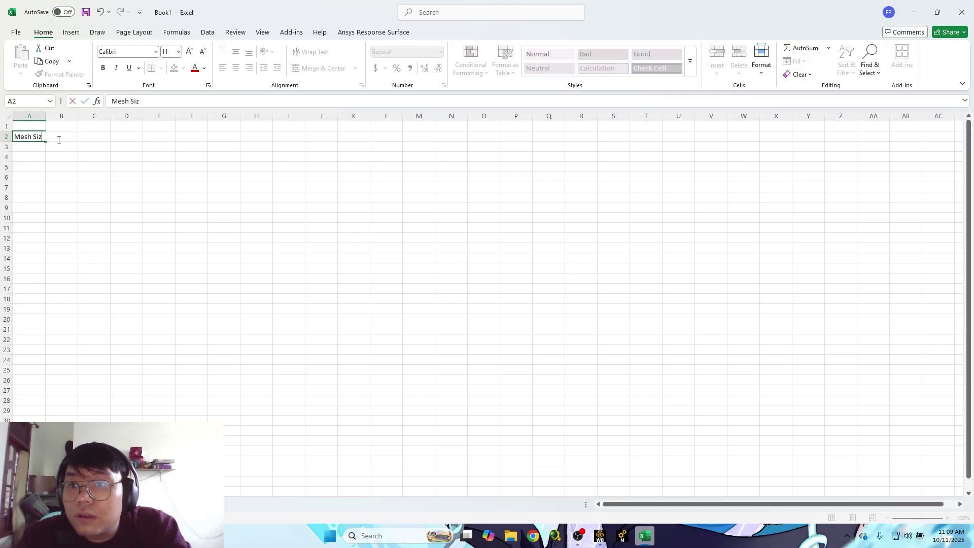
type("e")
key("Tab")
Enter the heading "Total Deformation" in B2 and widen columns A and B to fit their headings.
type("To")
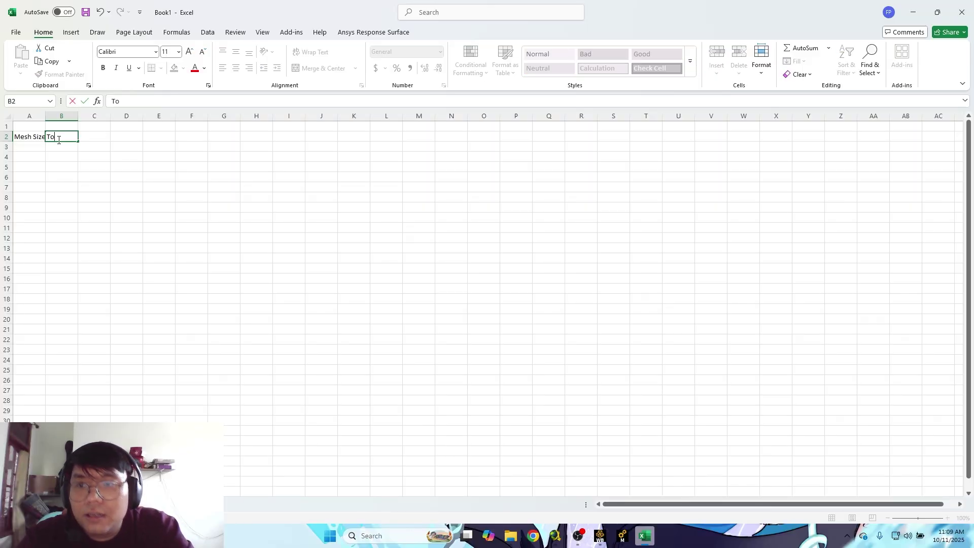
type("tal Deforma")
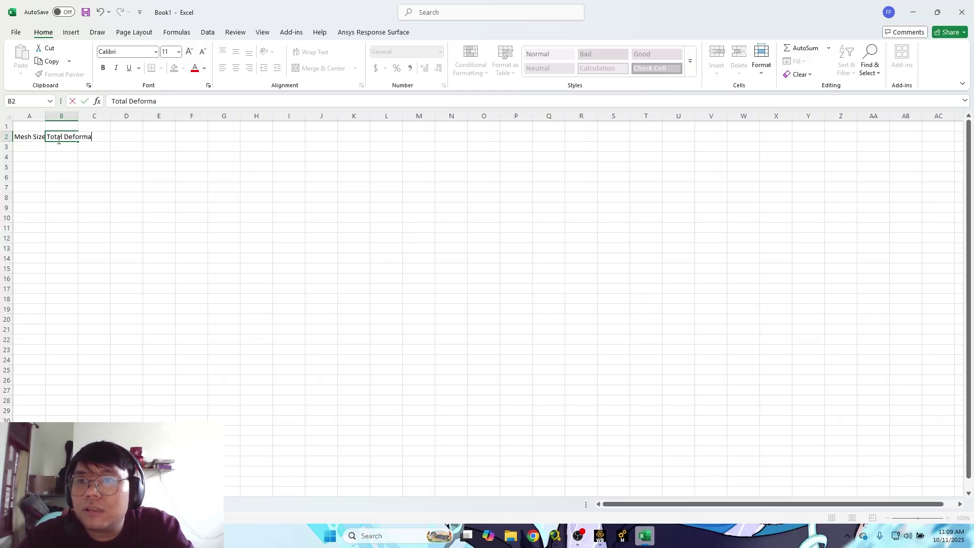
type("tion")
key("Return")
double_click(45, 114)
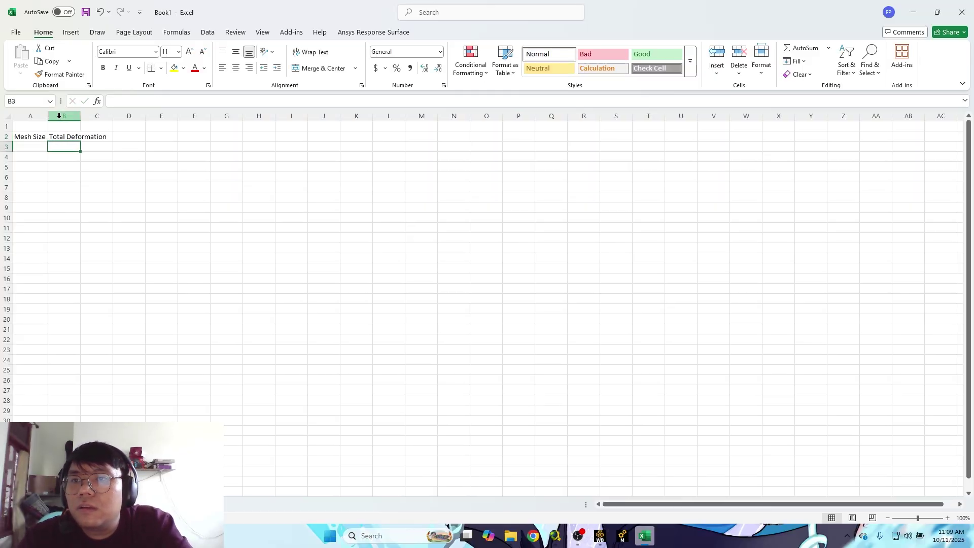
double_click(80, 115)
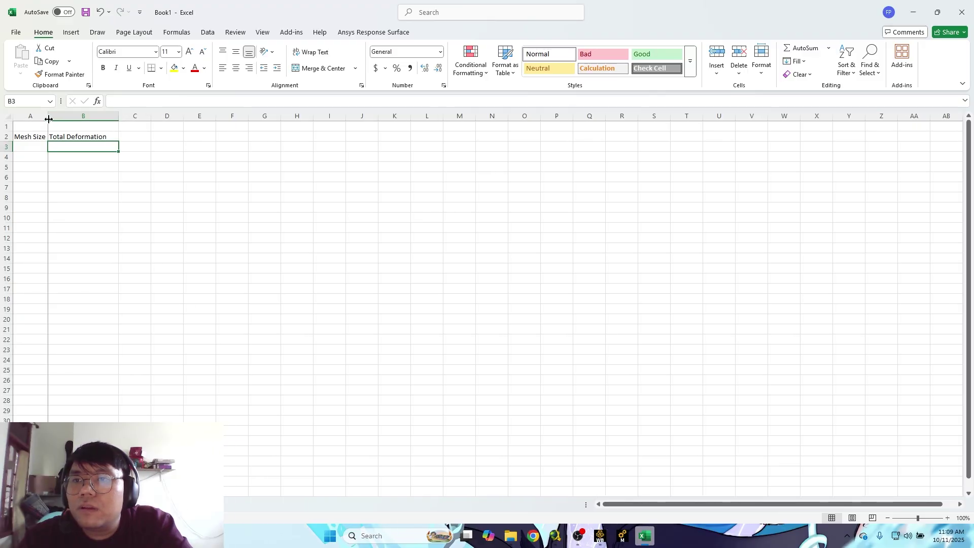
left_click_drag(48, 116, 66, 115)
left_click_drag(136, 115, 142, 115)
Enter the heading "Stress (Von-Mises)" in cell C2.
left_click(158, 135)
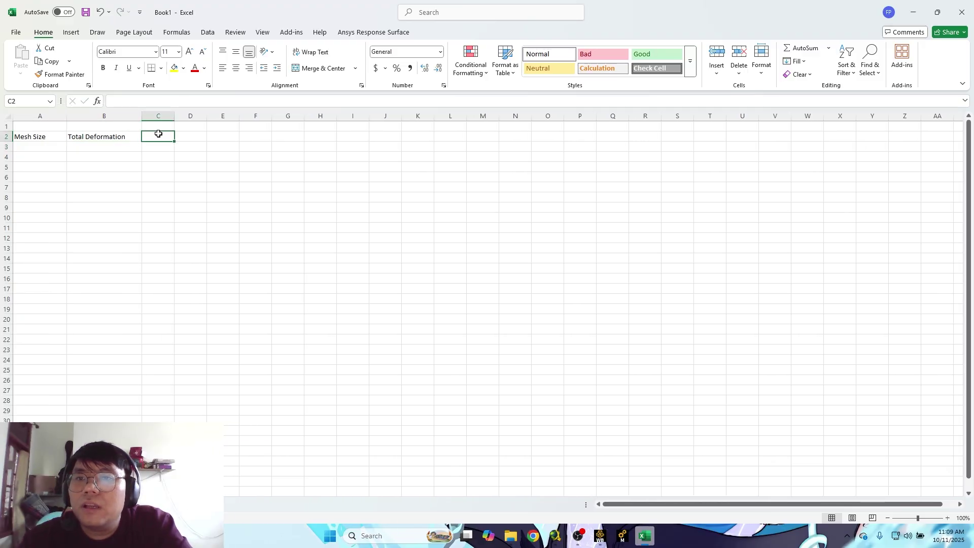
type("Stre")
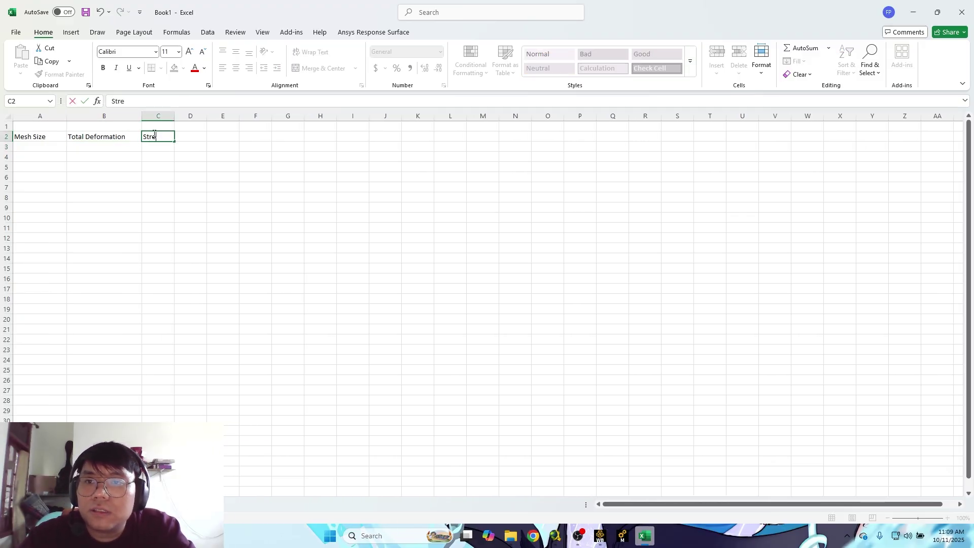
type("ss (")
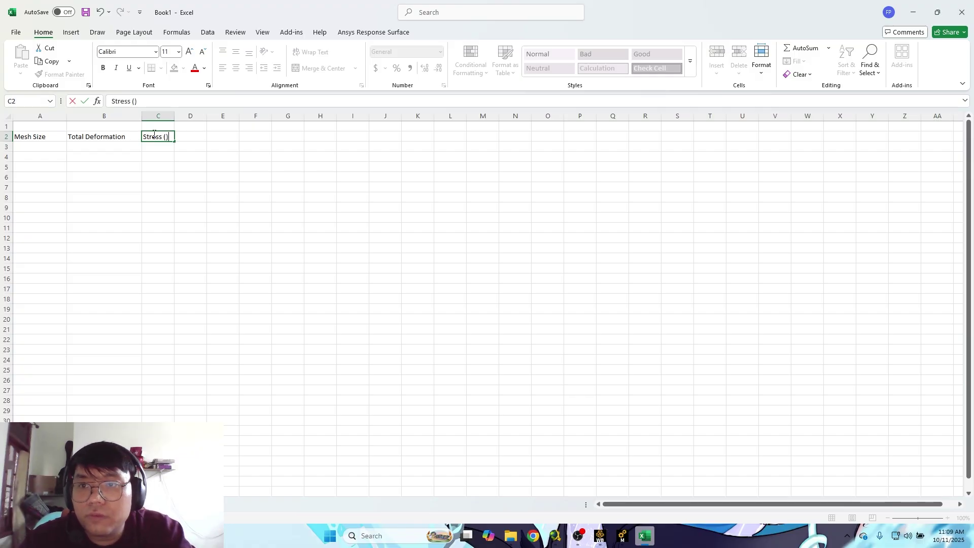
left_click(135, 103)
type("Von")
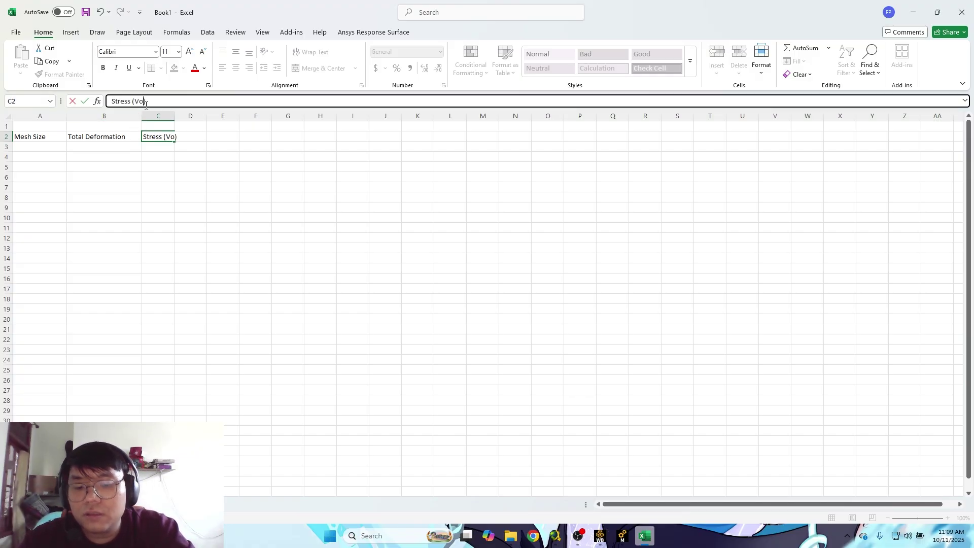
type("-")
key("BackSpace")
type("n-Mises")
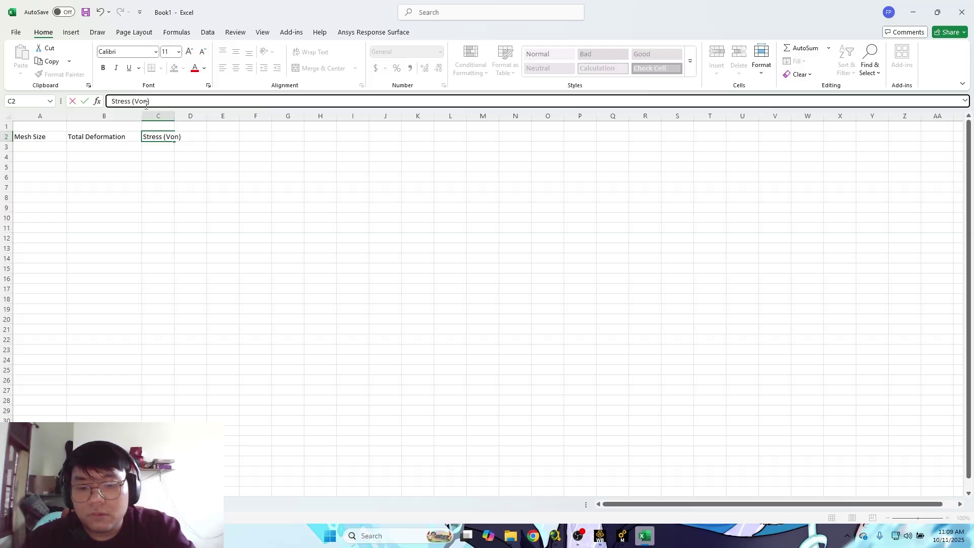
key("Return")
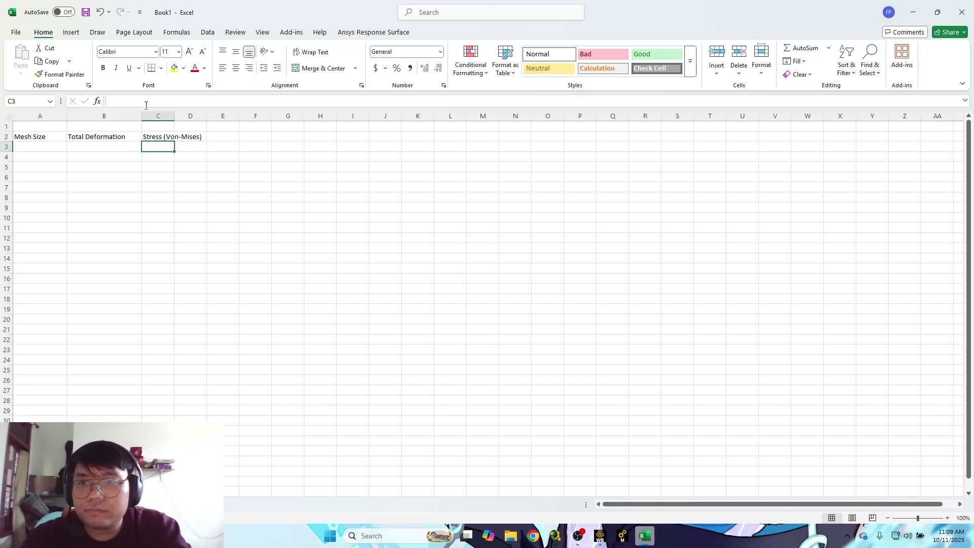
Widen column C beyond its stress heading and make column B slightly wider.
double_click(175, 115)
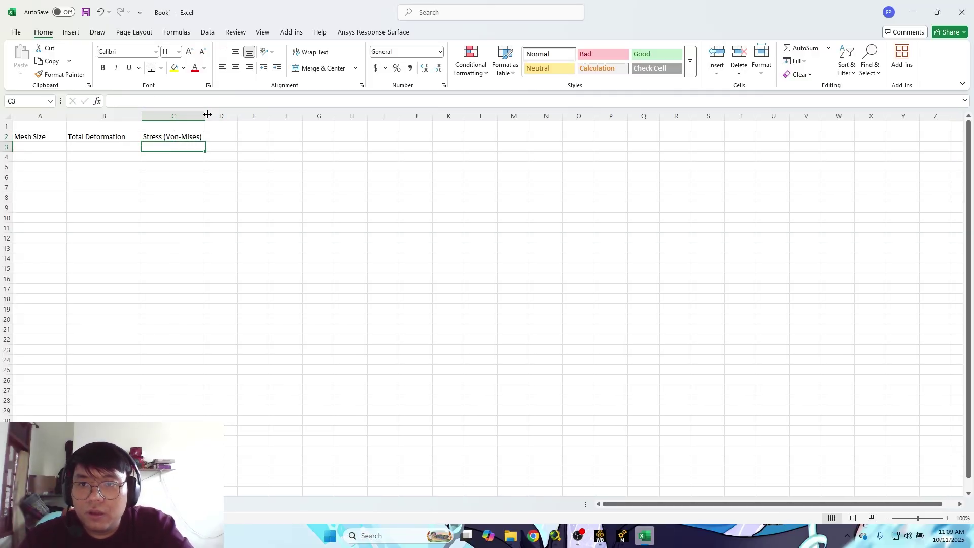
left_click_drag(205, 116, 231, 116)
left_click_drag(141, 116, 154, 115)
left_click(155, 128)
Enter the mesh size in A3 as the plain number 15, without a unit.
left_click(76, 146)
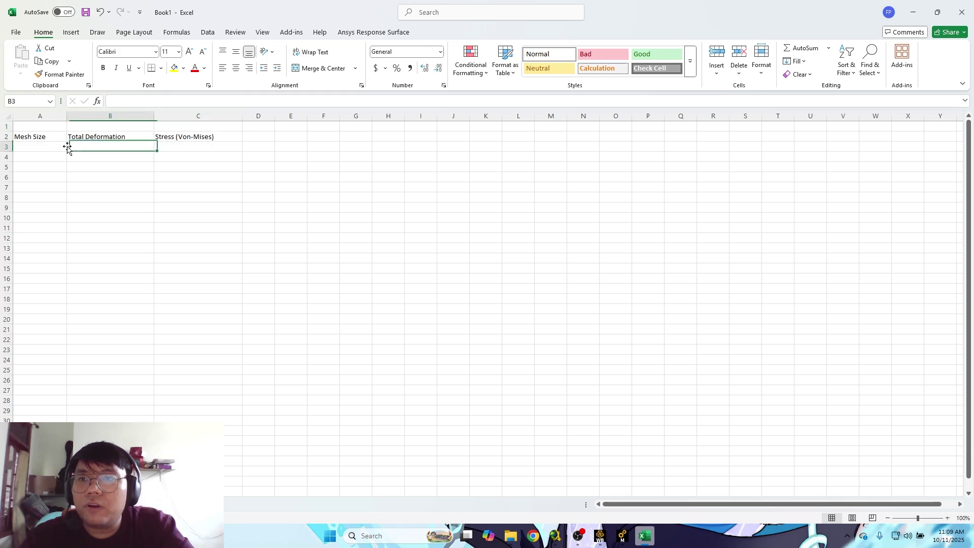
left_click(46, 147)
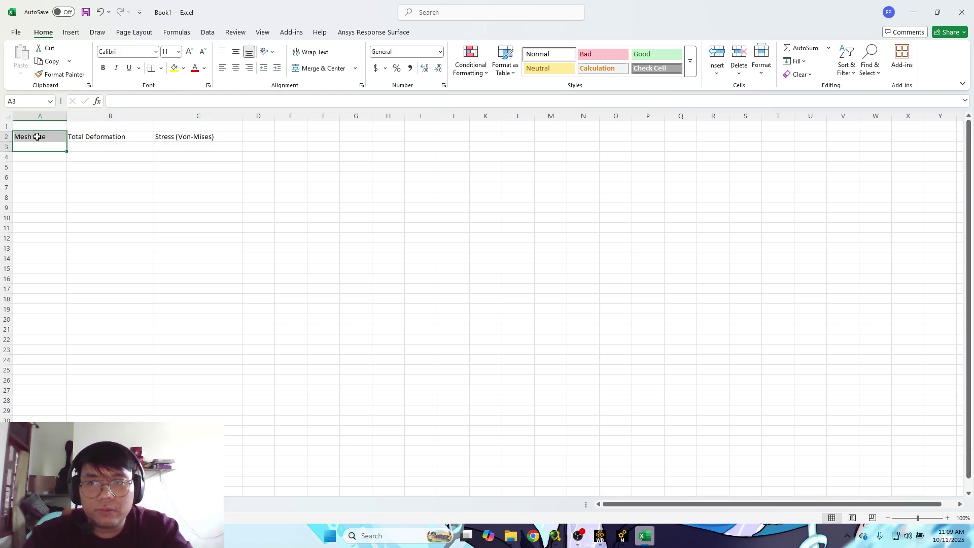
type("15")
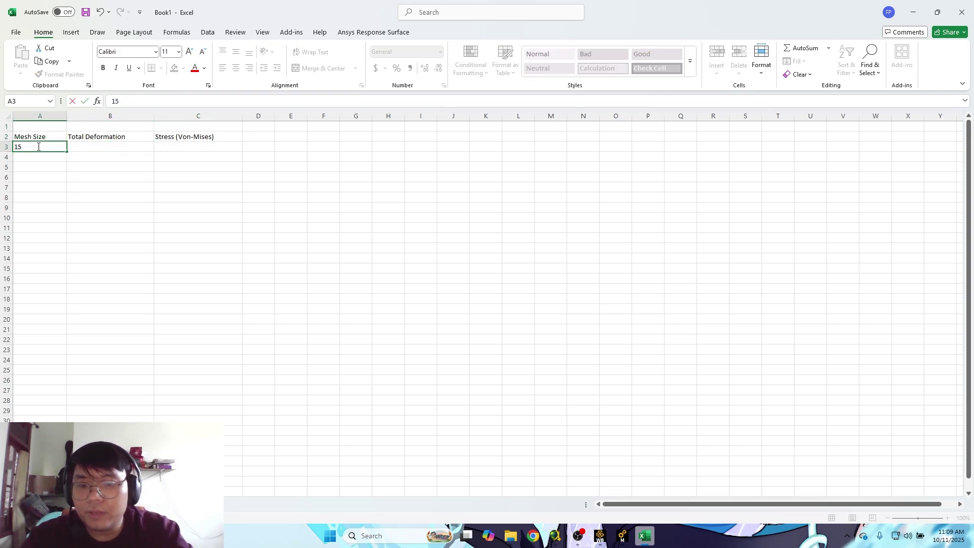
type(" mm")
key("Return")
left_click(38, 147)
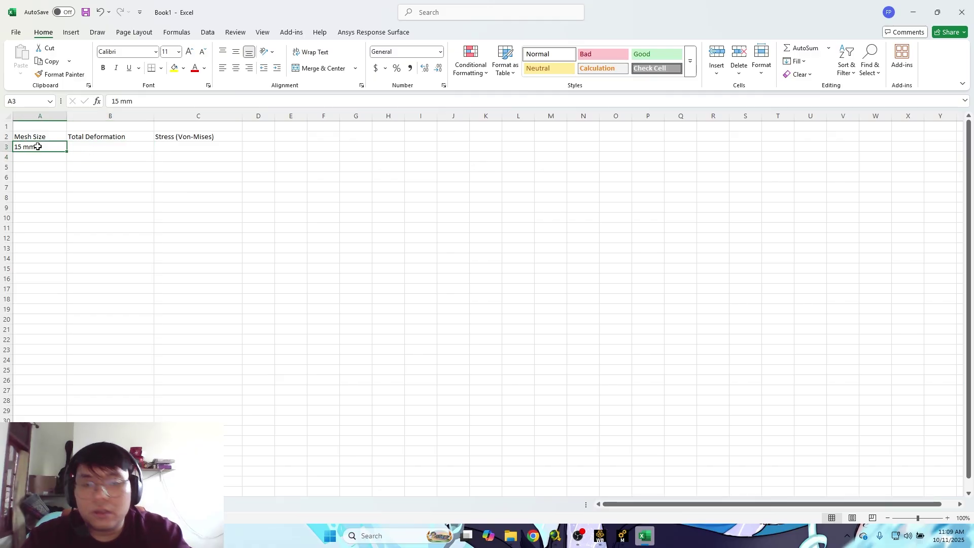
type("15")
Add the unit to the first two headings, making them "Mesh Size (mm)" and "Total Deformation (mm)".
left_click(52, 136)
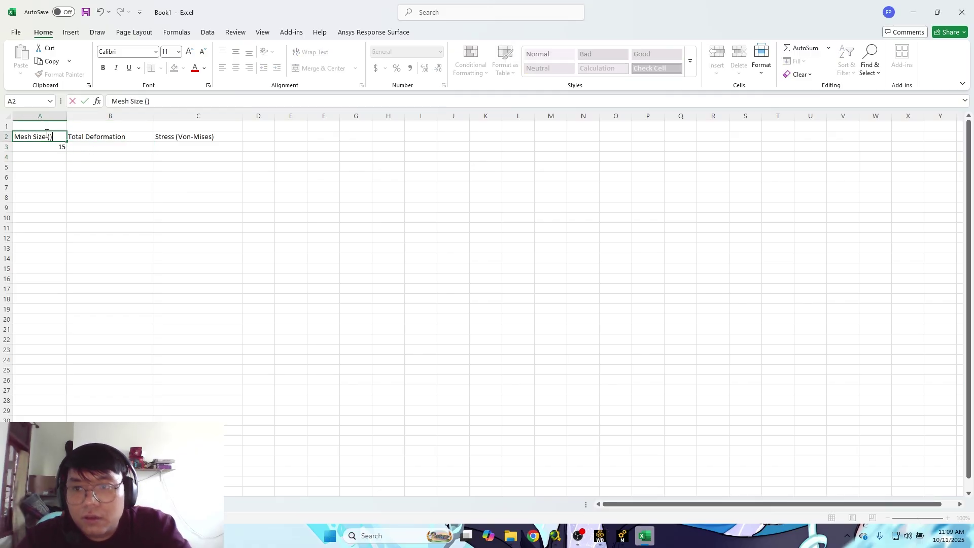
key("BackSpace")
type("mm)")
key("Return")
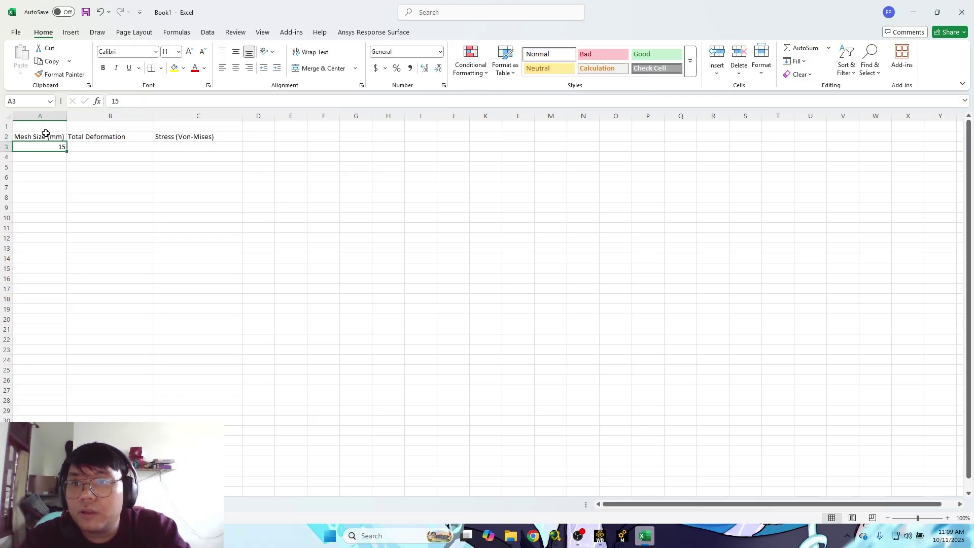
double_click(126, 136)
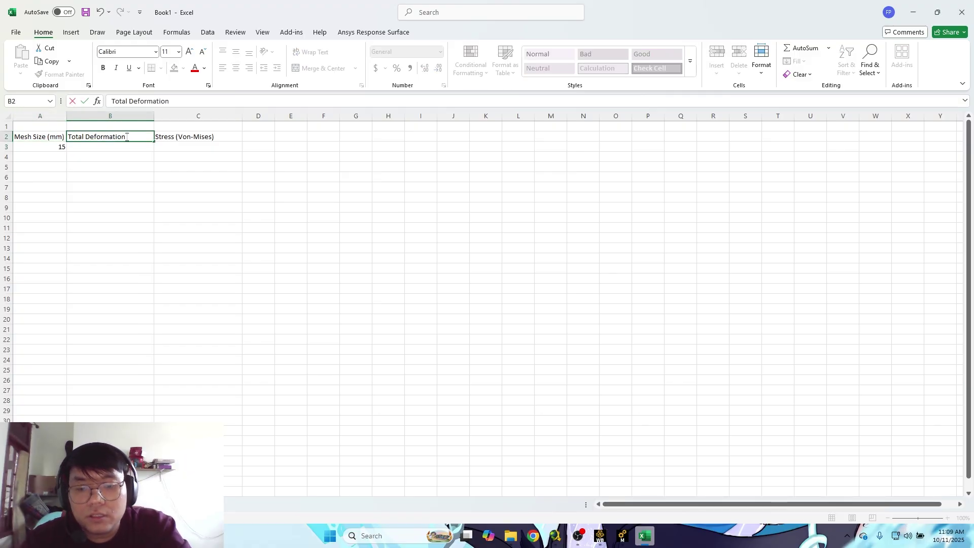
type("(mm)")
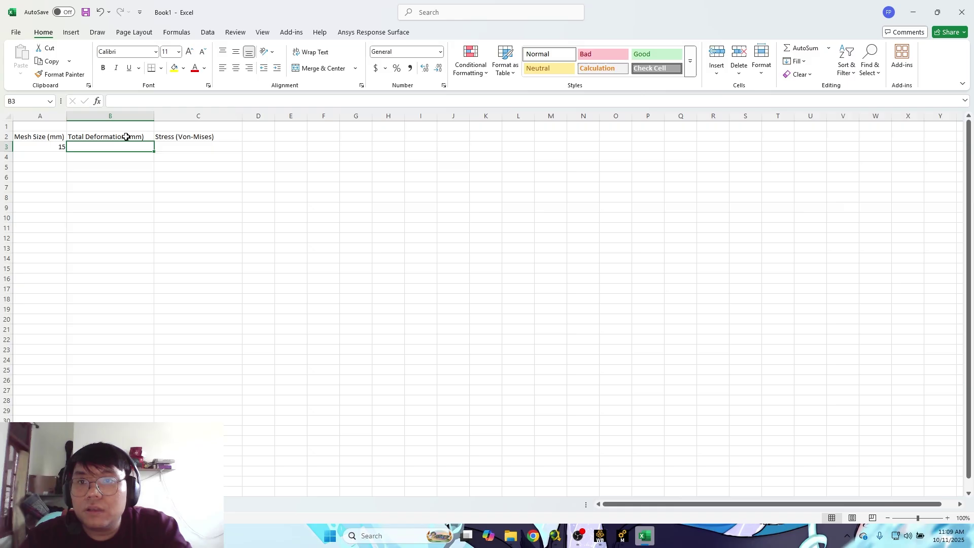
Extend the stress heading in C2 to "Stress (Von-Mises) (Mpa)".
double_click(223, 136)
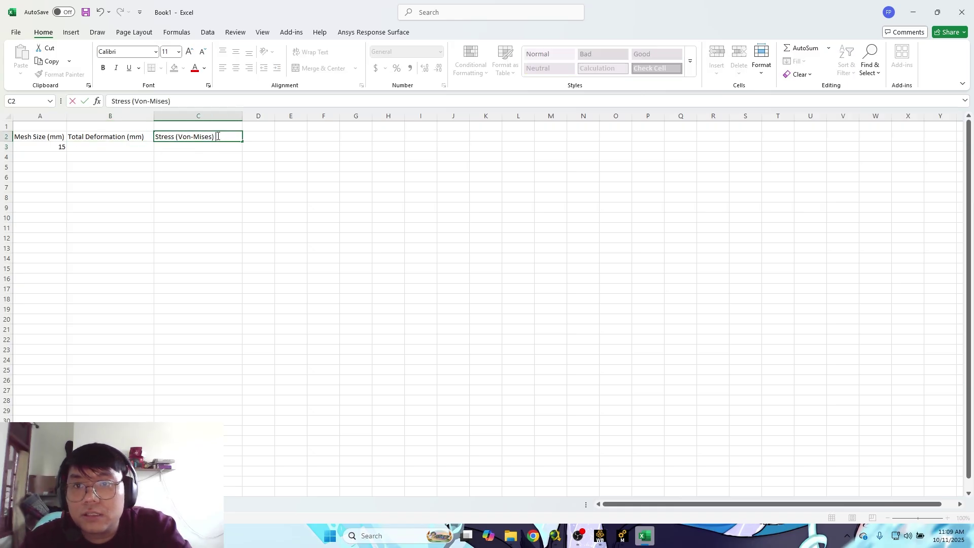
type("(MPa")
key("BackSpace")
key("BackSpace")
type("pa)")
key("Return")
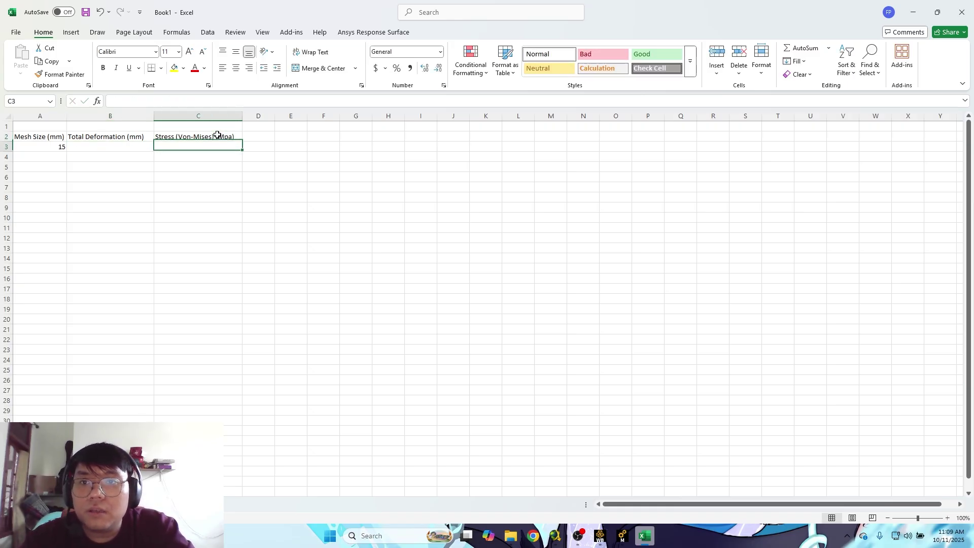
Center-align the mesh size value in A3 and the deformation cell B3.
left_click(96, 145)
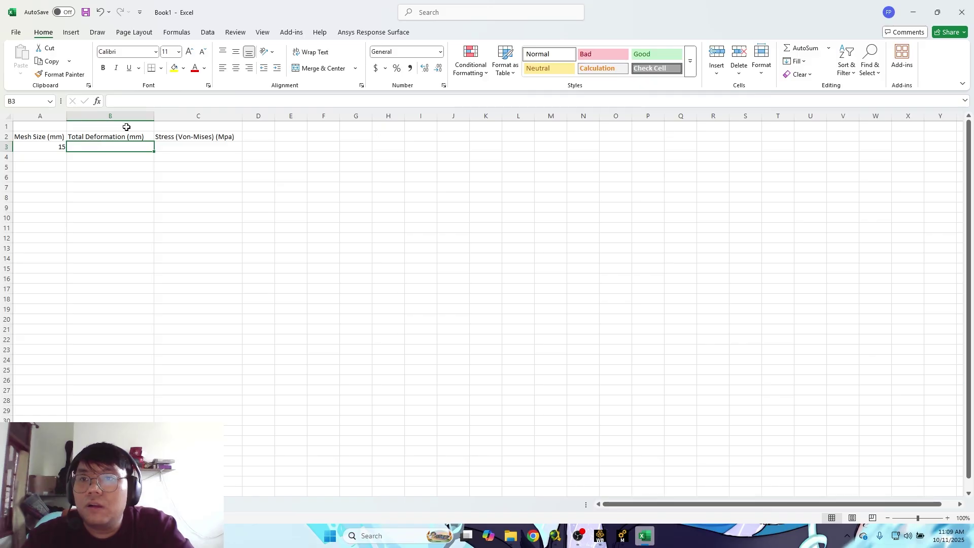
left_click(50, 144)
left_click(240, 70)
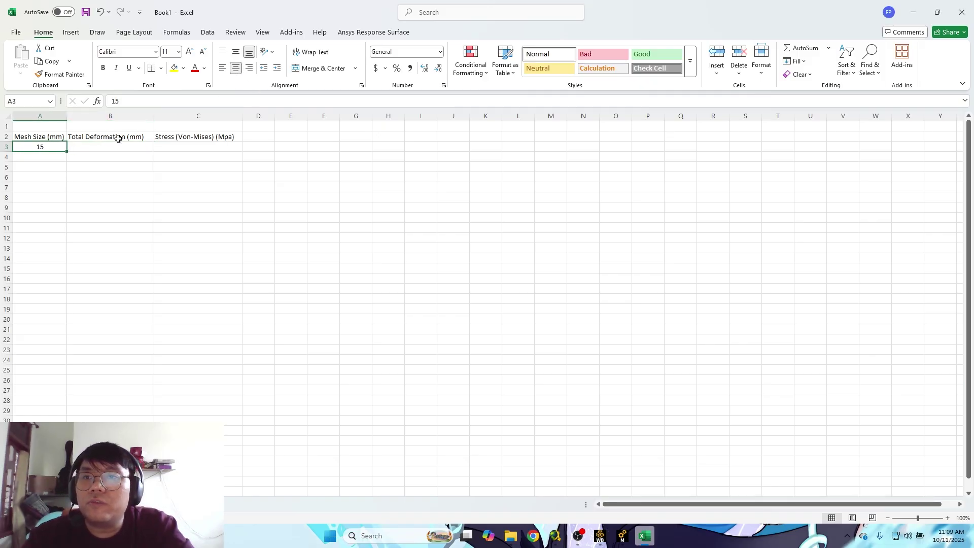
left_click(102, 148)
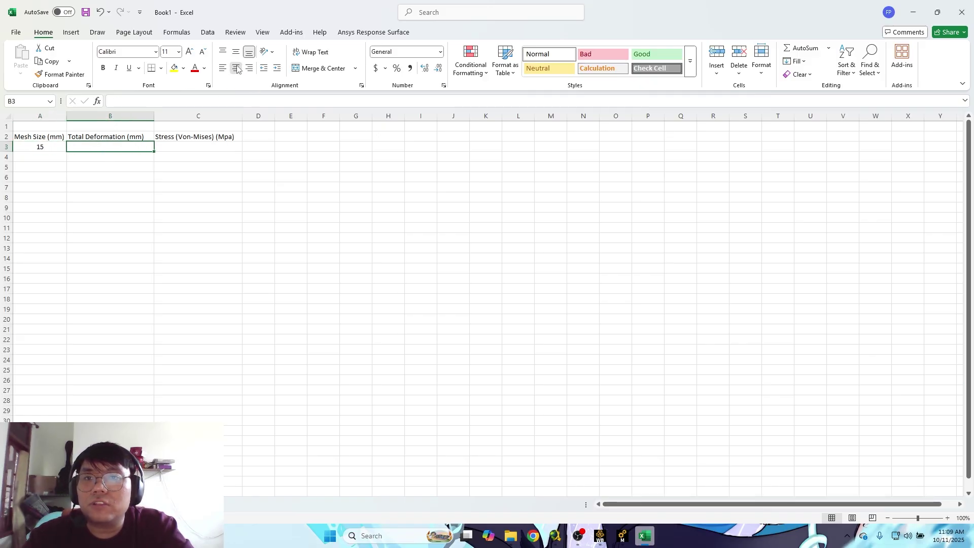
Check the maximum Total Deformation in Mechanical and record it in Excel cell B3 as 0.13.
key("alt+Tab")
key("alt+Tab")
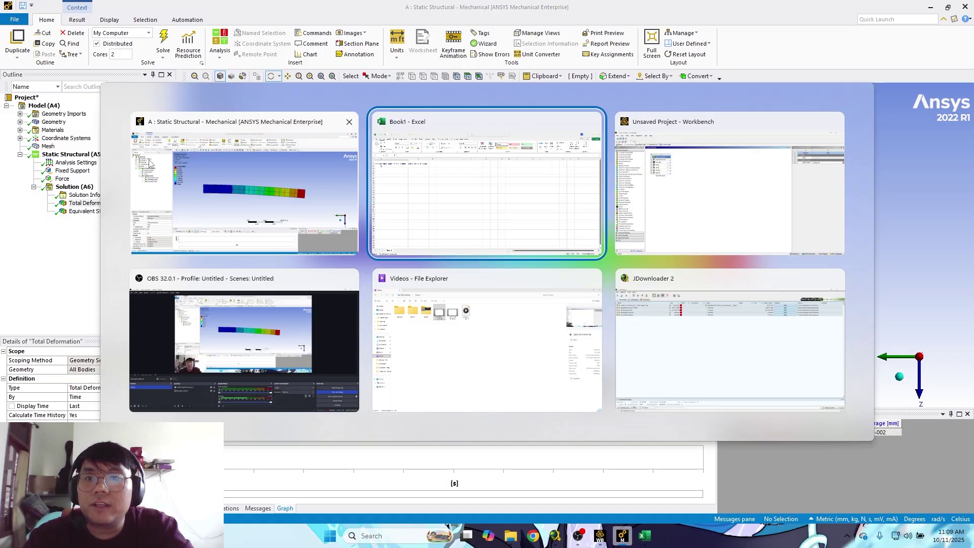
type("0")
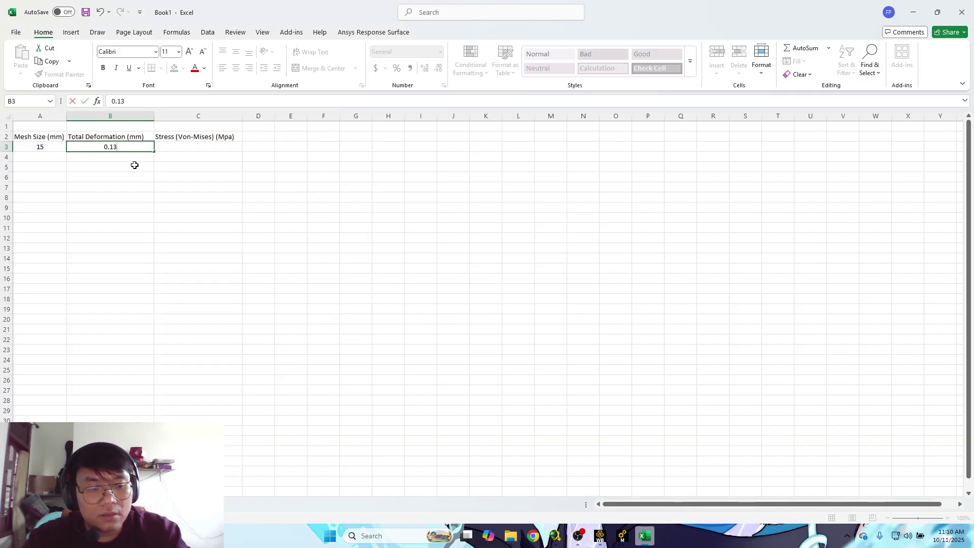
type(".13")
key("Return")
key("Right")
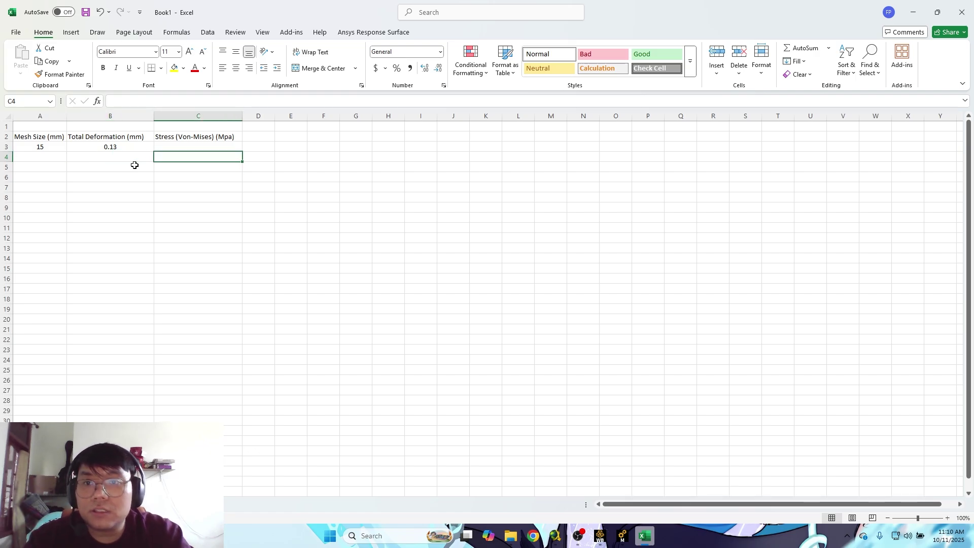
Check the maximum Equivalent Stress in Mechanical and record it in Excel cell C3 as 11.7.
key("alt+Tab")
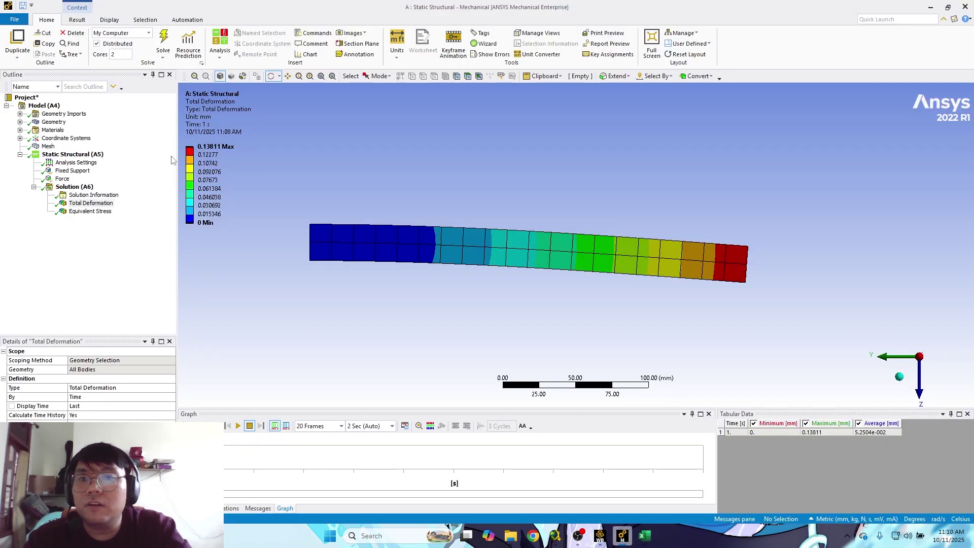
left_click(91, 211)
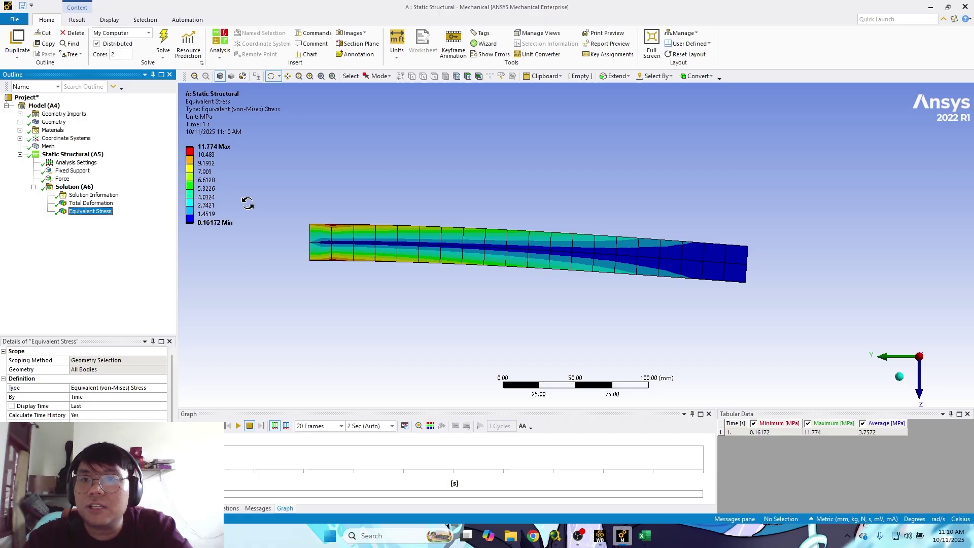
key("alt+Tab")
type("11")
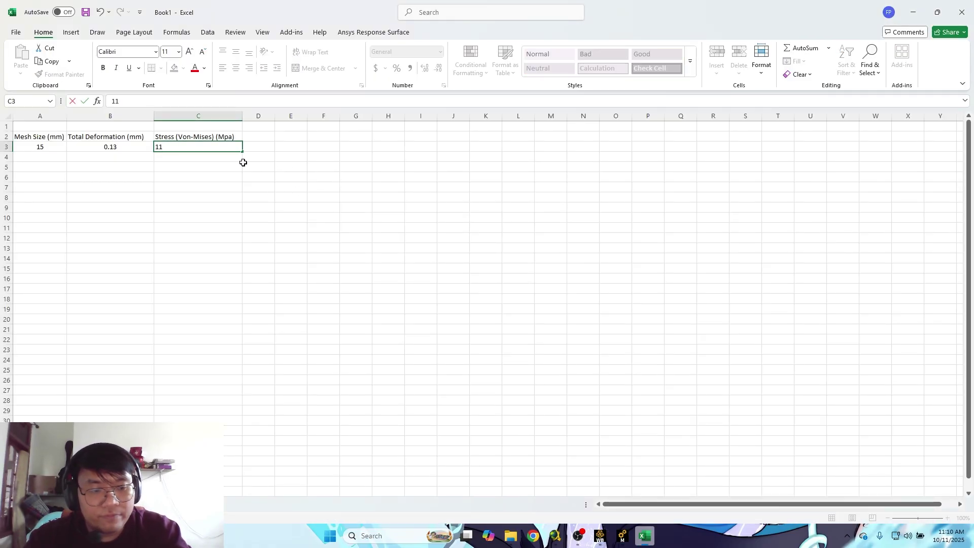
type(".7")
key("Return")
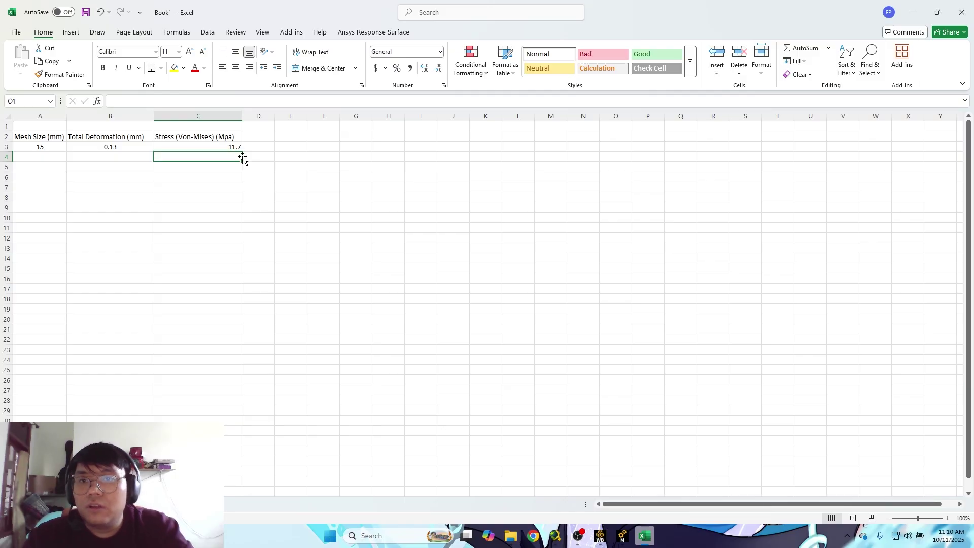
left_click_drag(60, 147, 41, 145)
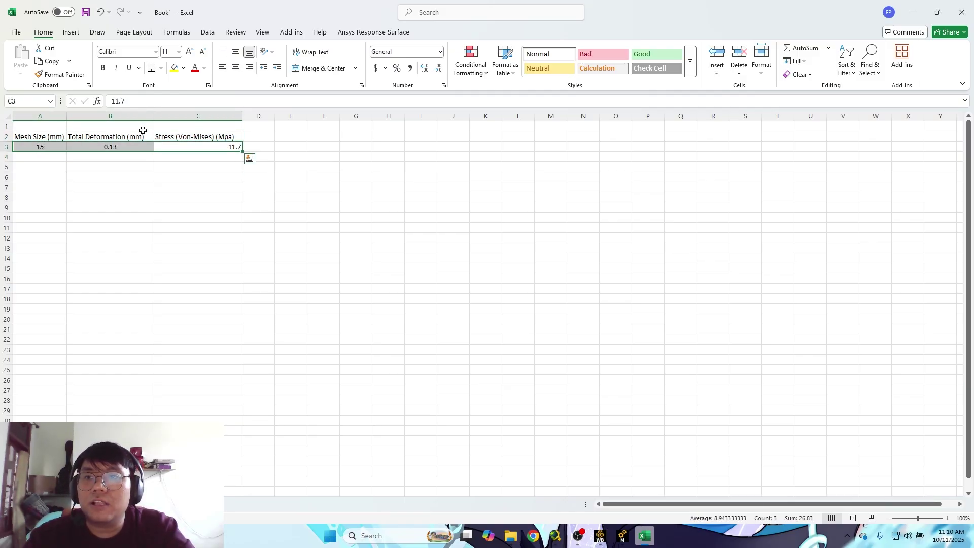
left_click(34, 154)
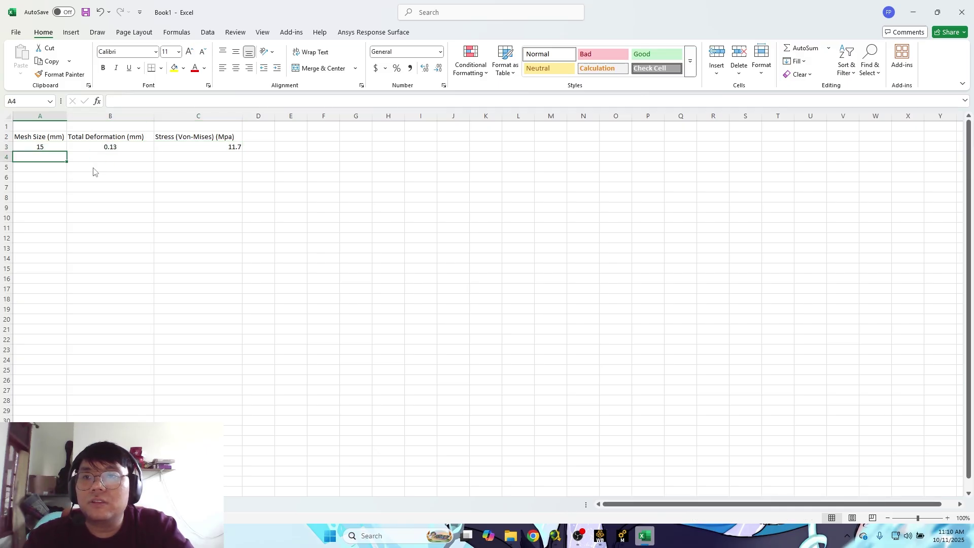
Switch to Mechanical and set the mesh element size to 10 mm.
key("alt+Tab")
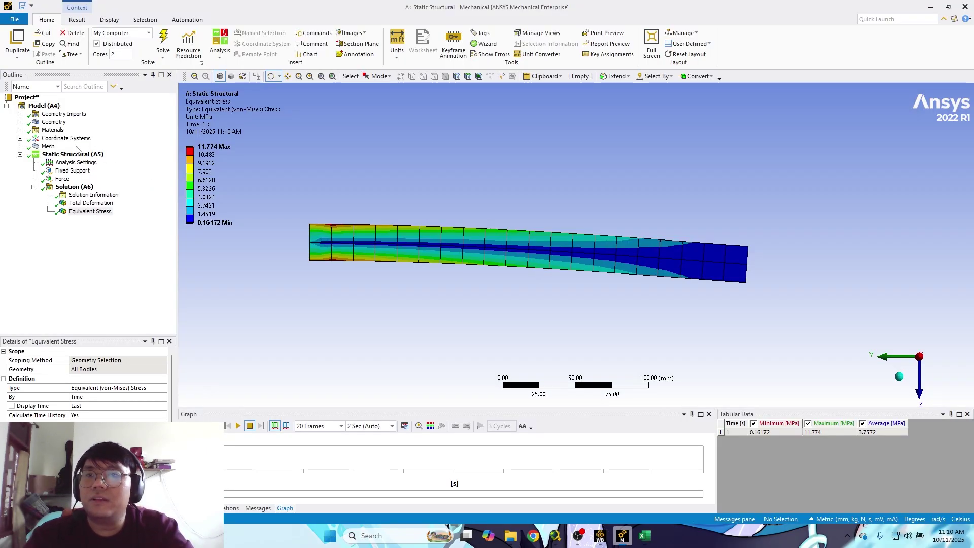
left_click(48, 146)
left_click(88, 398)
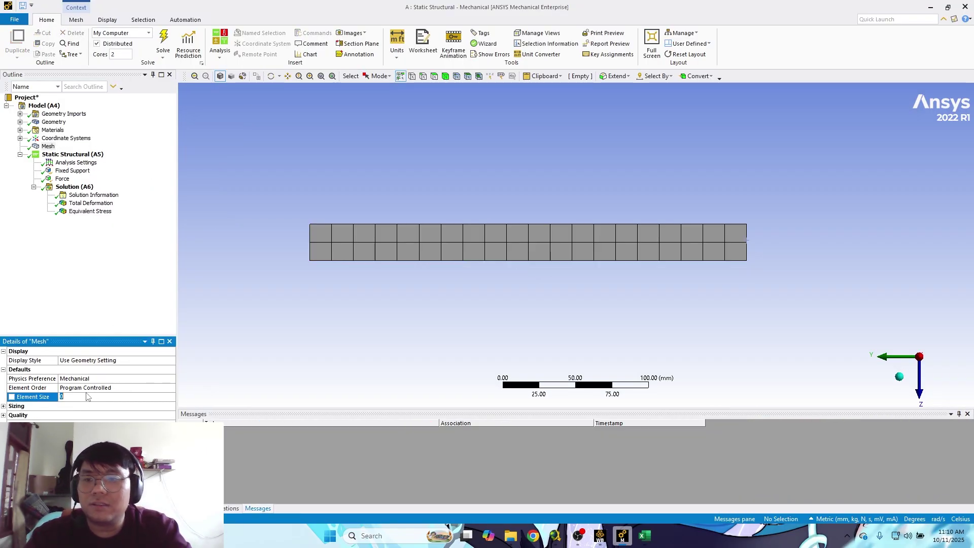
type("10")
key("Return")
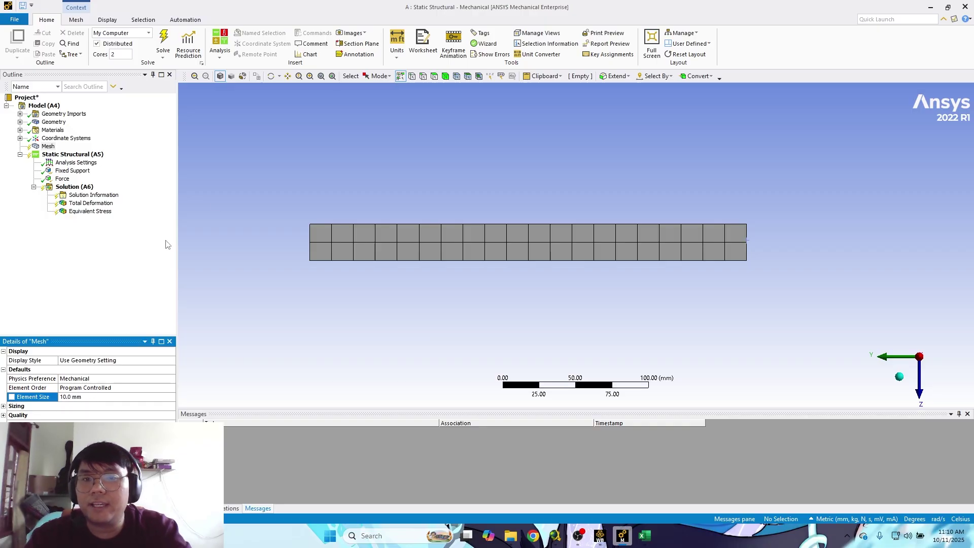
middle_click_drag(297, 172, 297, 203)
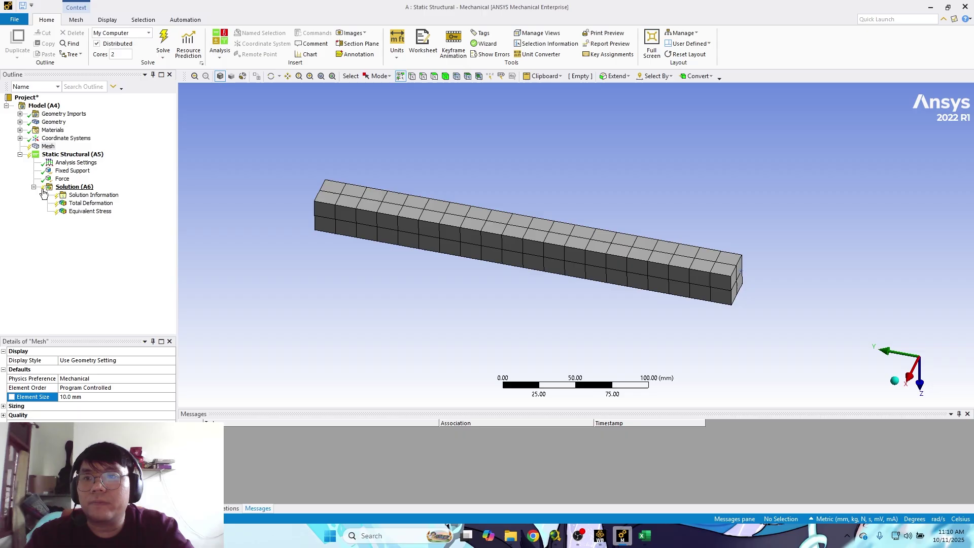
Switch to Excel and list the mesh sizes 10, 5, 1, 0.5 and 0.1 in cells A4 to A8.
key("alt+Tab")
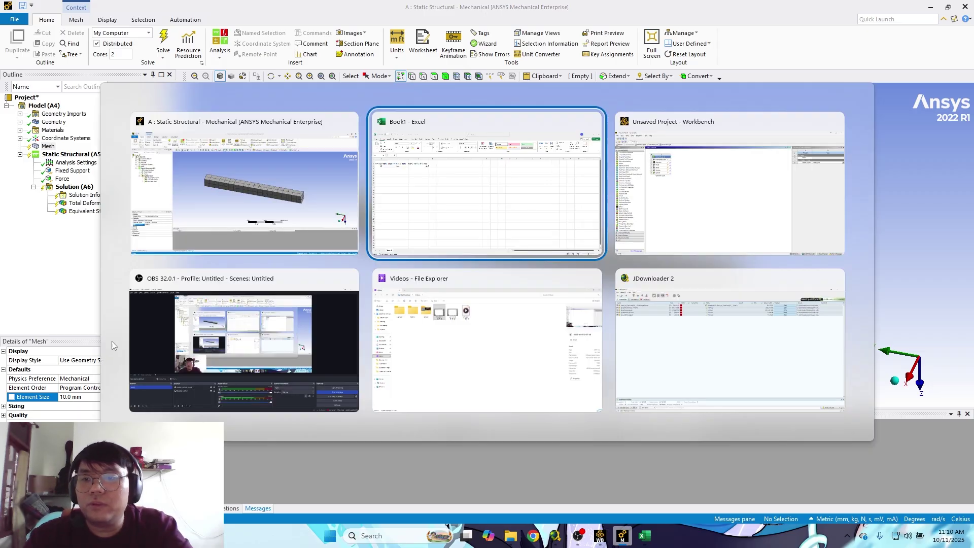
type("100")
key("Return")
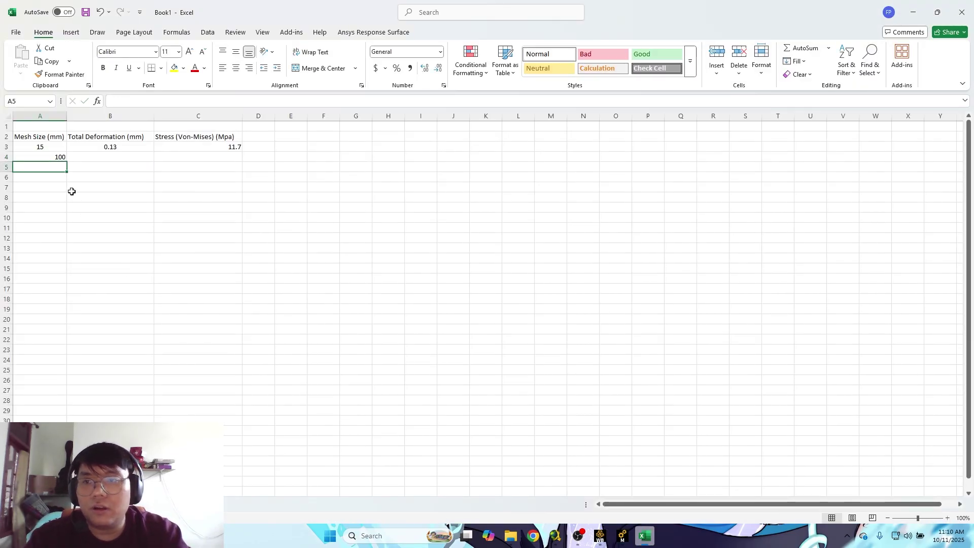
key("Up")
type("10")
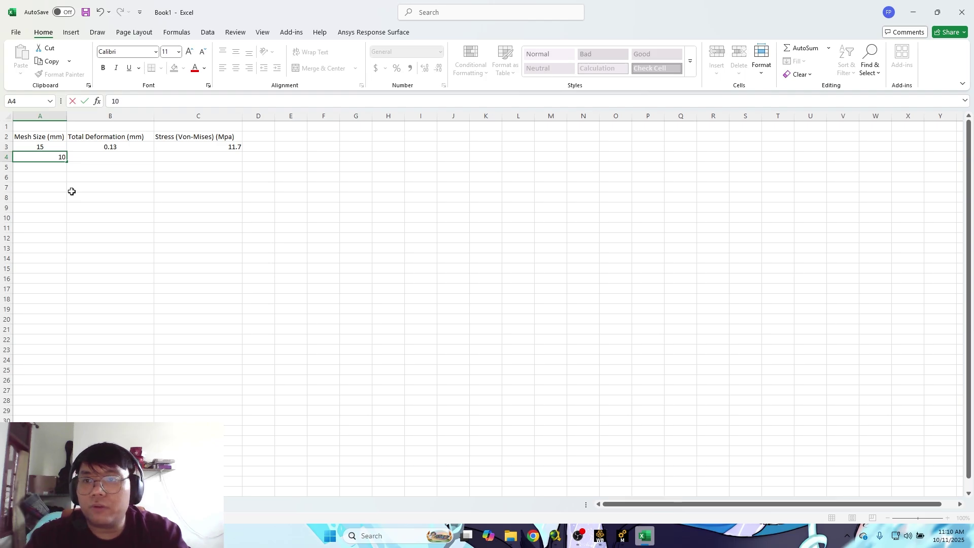
key("Return")
type("5")
key("Return")
type("1")
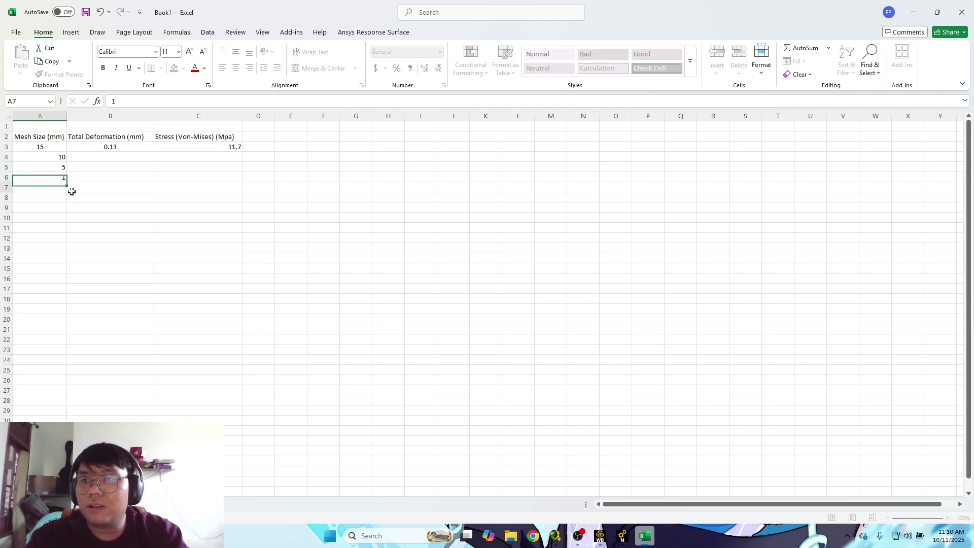
key("Return")
type("0.5")
key("Return")
type("0.1")
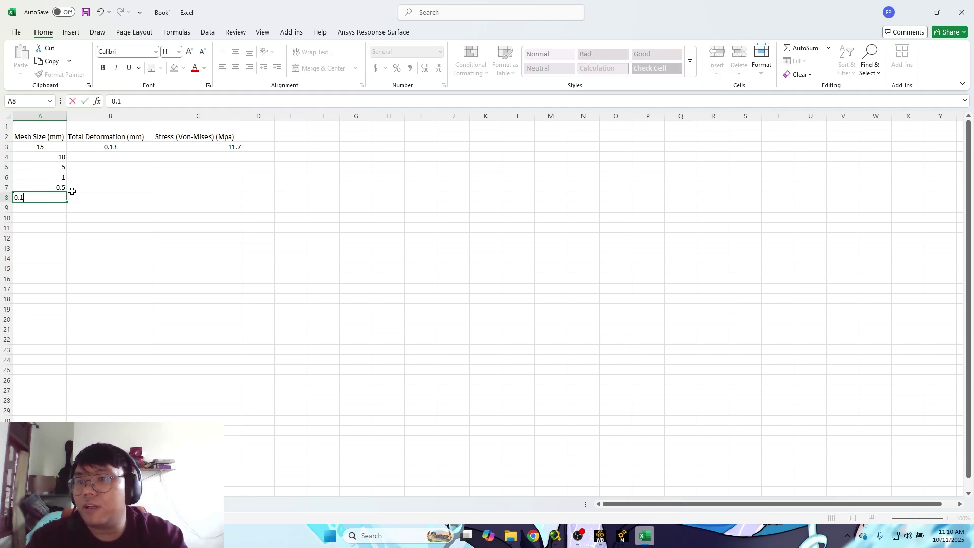
key("Return")
Center-align the mesh size values in A4 to A8.
left_click_drag(64, 165, 61, 196)
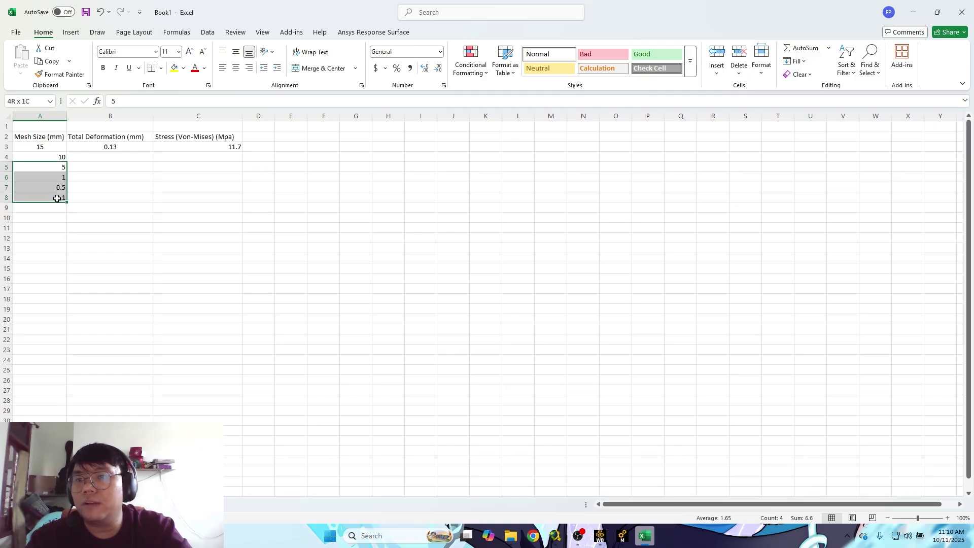
left_click(236, 68)
left_click(189, 136)
left_click_drag(64, 155, 57, 195)
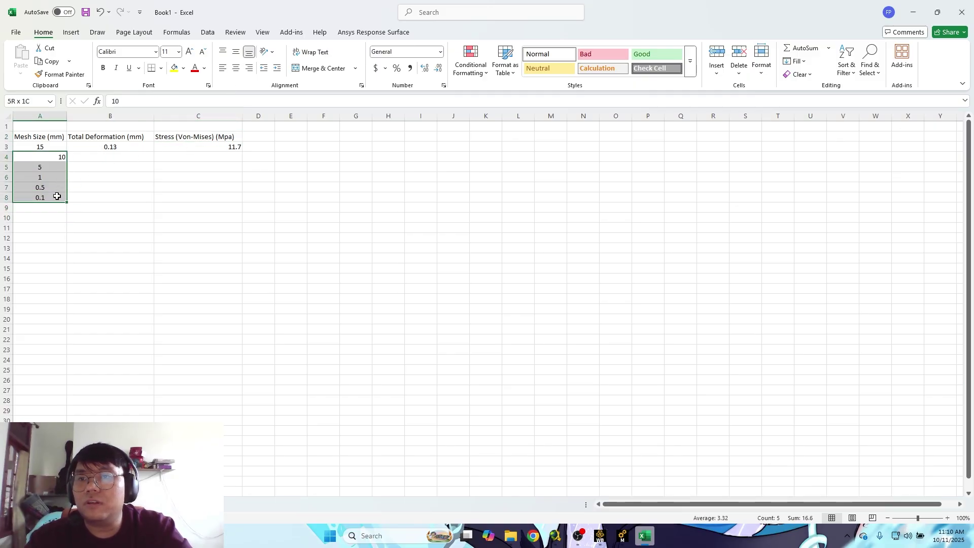
left_click(236, 68)
left_click(122, 177)
Center-align the deformation and stress values in B3 and C3, and widen column B slightly.
left_click_drag(126, 150, 197, 155)
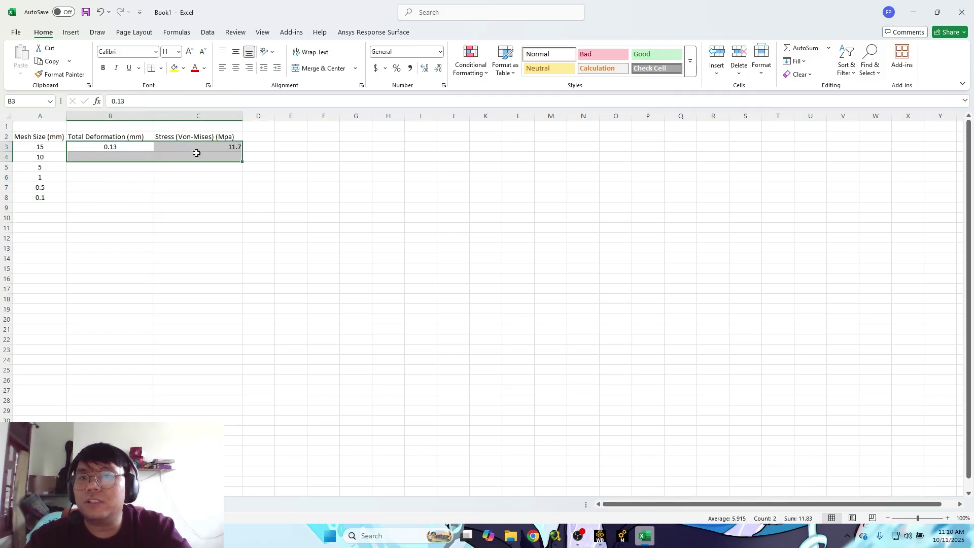
left_click_drag(108, 146, 196, 148)
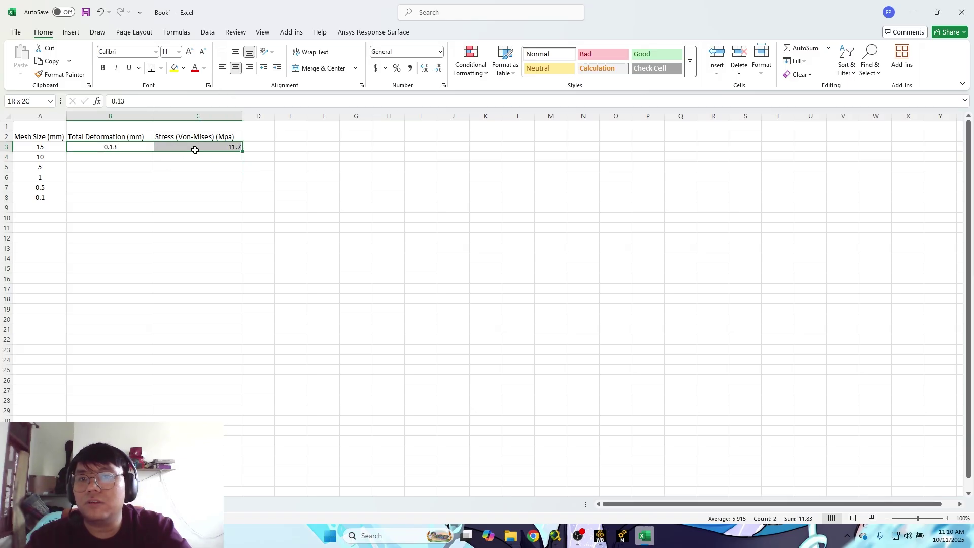
left_click(235, 69)
left_click(236, 68)
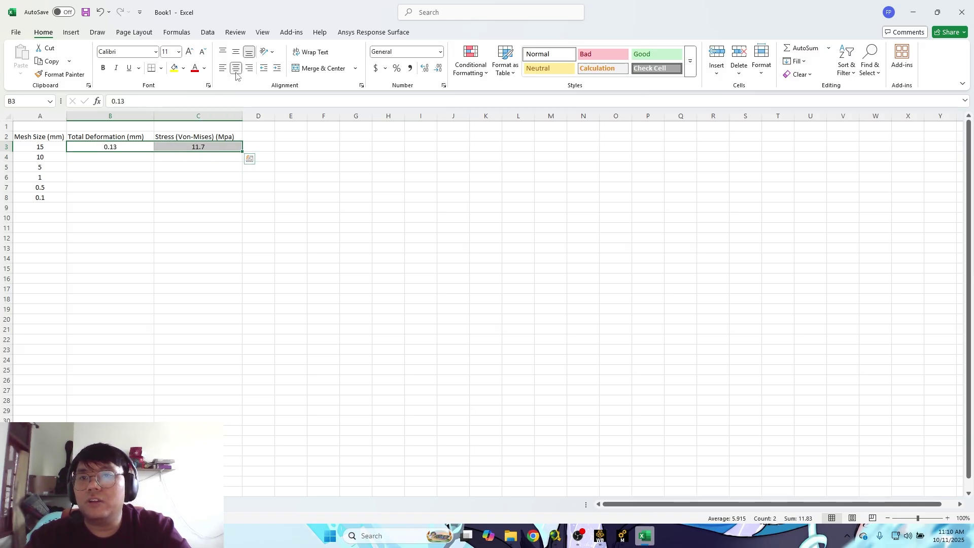
left_click(279, 127)
left_click_drag(153, 116, 155, 116)
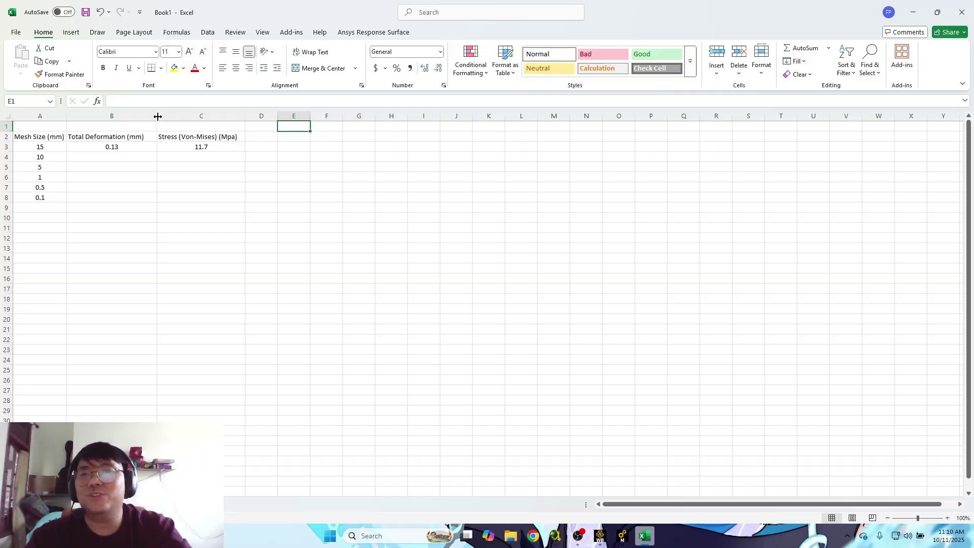
Switch to Mechanical, solve the 10 mm mesh, and check its Total Deformation and Equivalent Stress results.
key("alt+Tab")
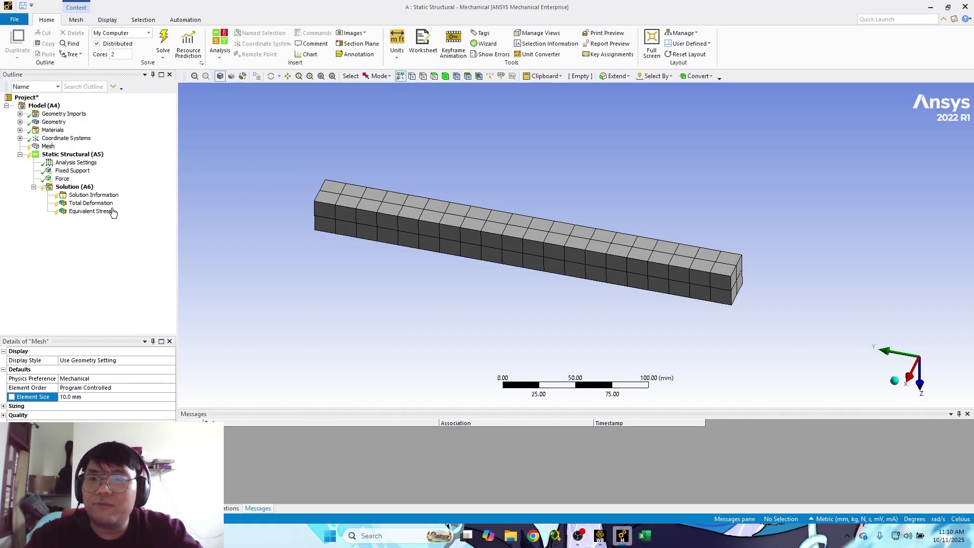
left_click(165, 43)
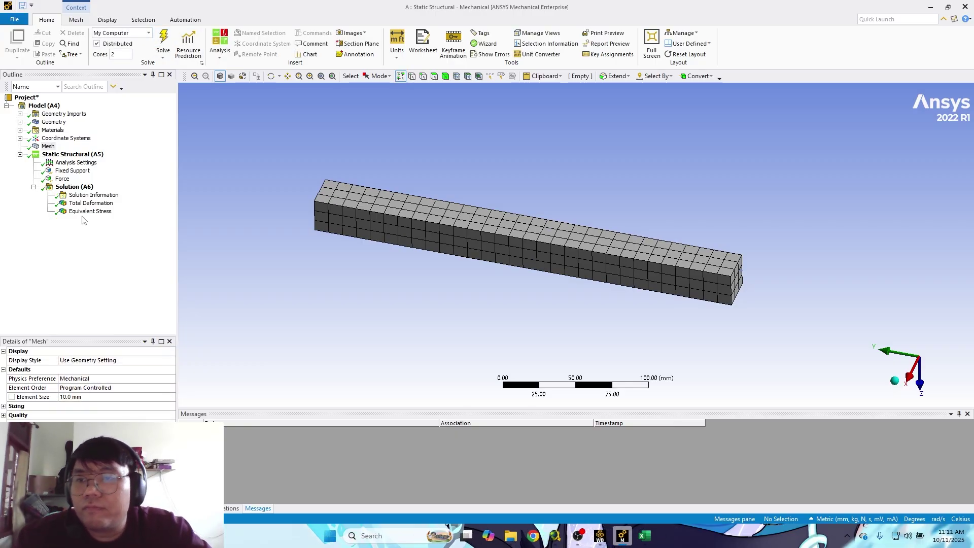
left_click(91, 203)
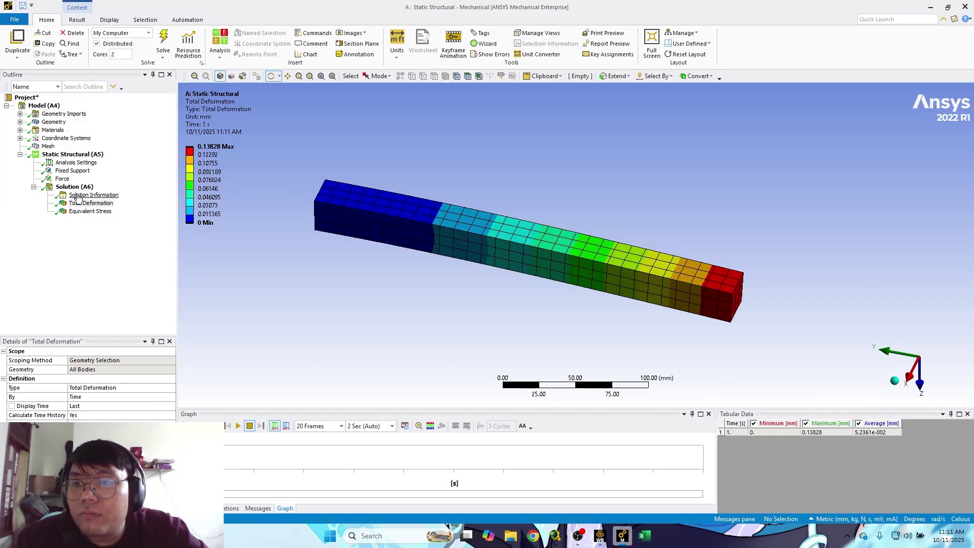
left_click(89, 211)
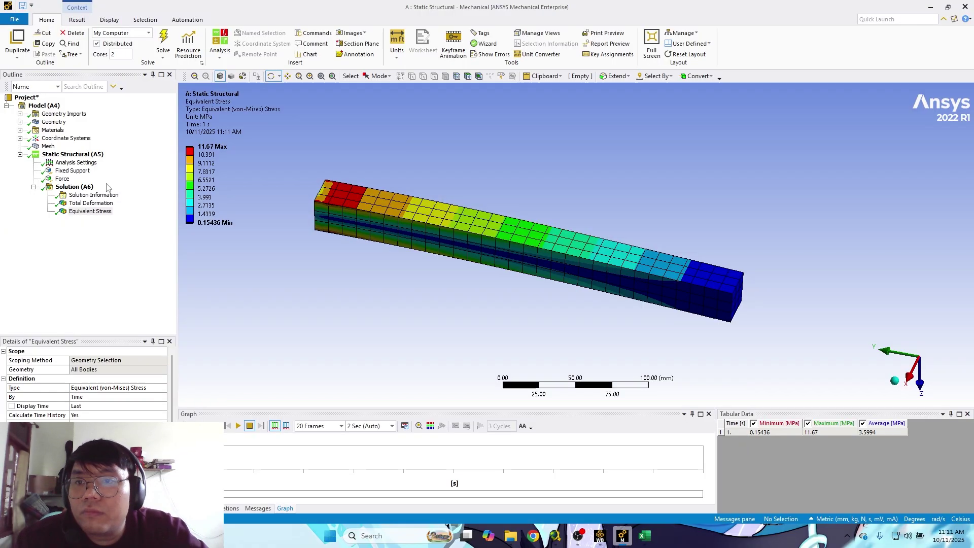
Set the mesh element size to 5 mm and solve the model.
left_click(48, 146)
left_click(117, 396)
type("5")
key("Return")
left_click(162, 42)
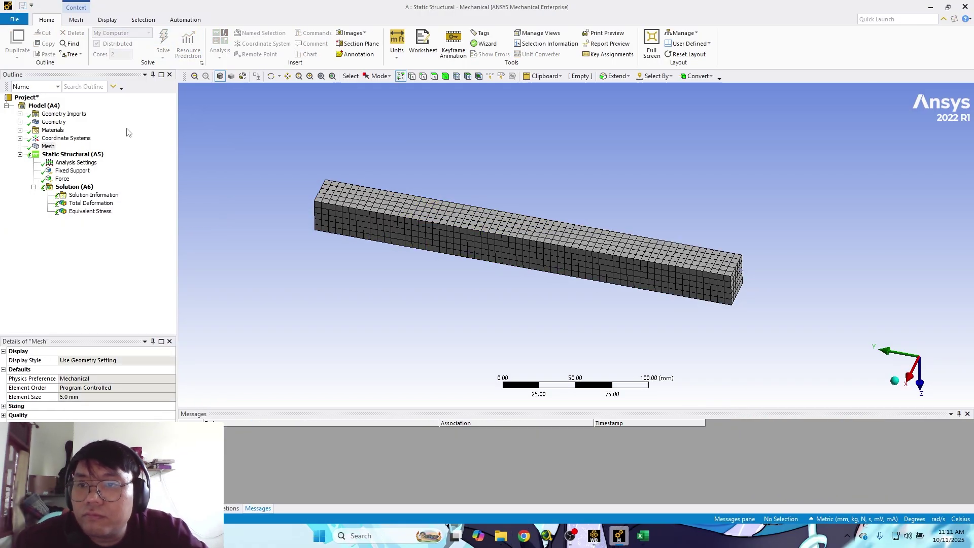
Check the maximum Total Deformation and Equivalent Stress for the 5 mm mesh.
left_click(102, 202)
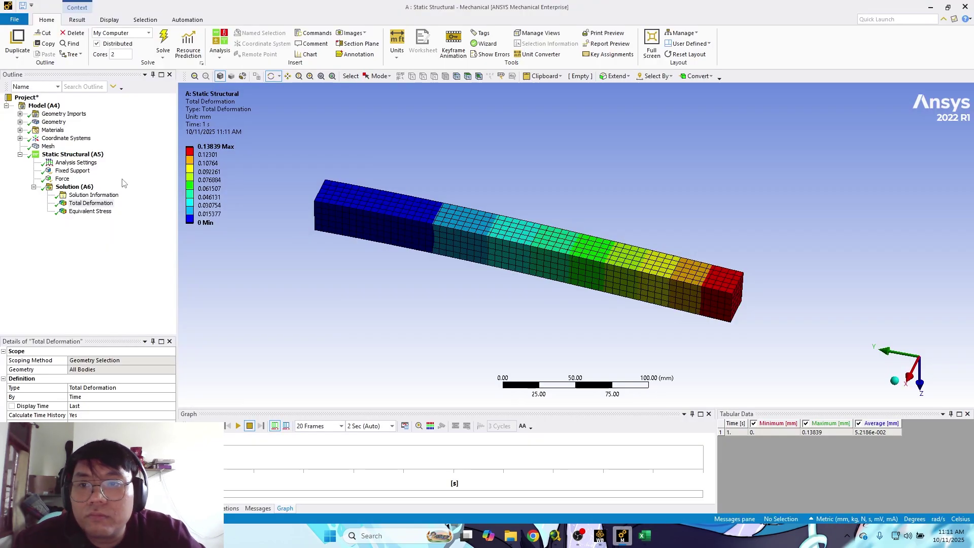
left_click(91, 211)
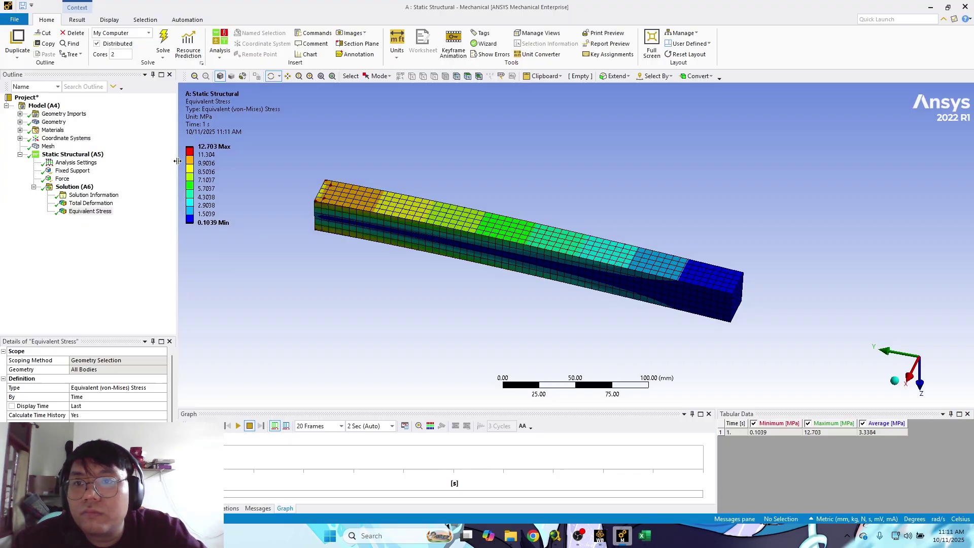
left_click(92, 203)
Set the mesh element size to 1 mm and solve the model.
left_click(47, 146)
left_click(81, 396)
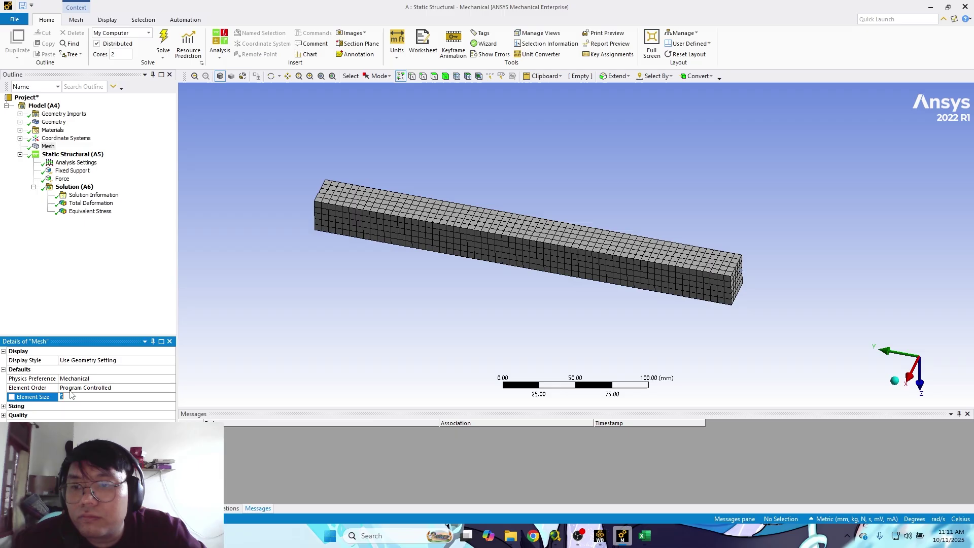
type("1")
key("Return")
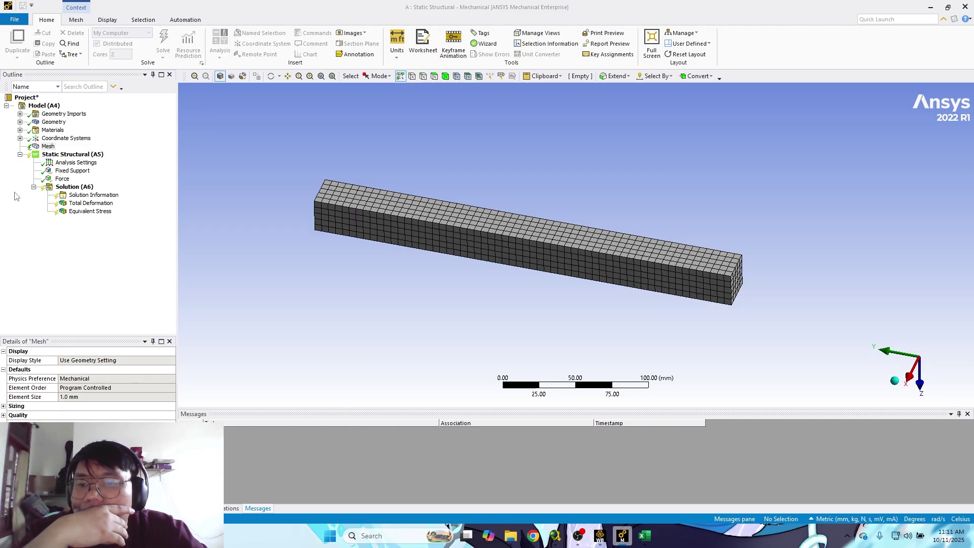
Check the maximum Total Deformation for the 1 mm mesh and record it in Excel cell B6 as 0.14.
left_click(84, 204)
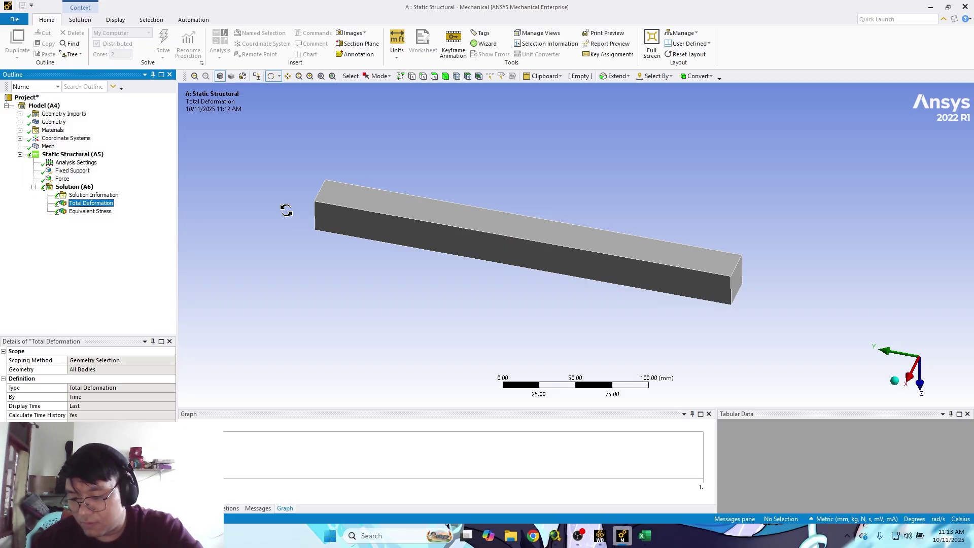
left_click(90, 212)
left_click(94, 203)
key("alt+Tab")
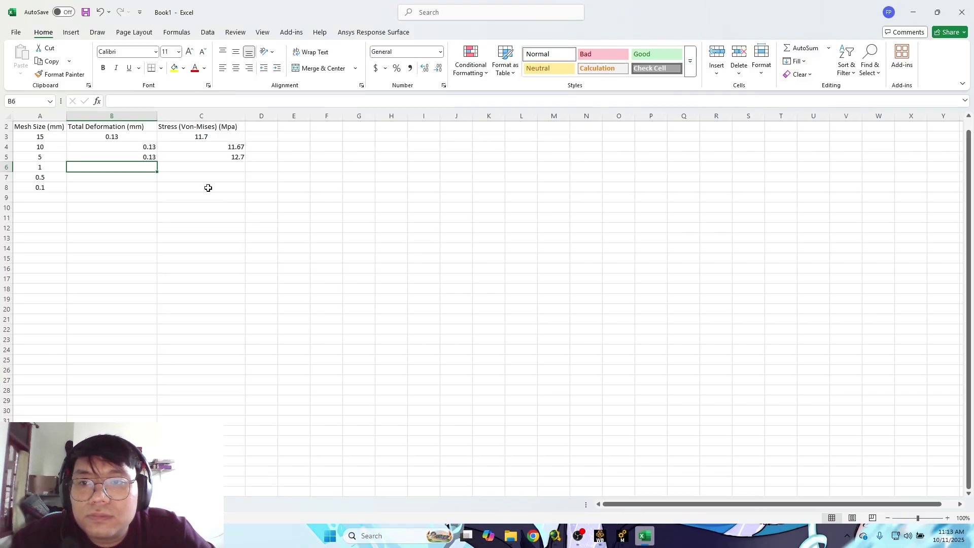
type("0.14")
key("Return")
Switch to Mechanical and check the maximum Equivalent Stress for the 1 mm mesh.
key("alt+Tab")
key("alt+Tab")
key("alt+Tab")
key("Down")
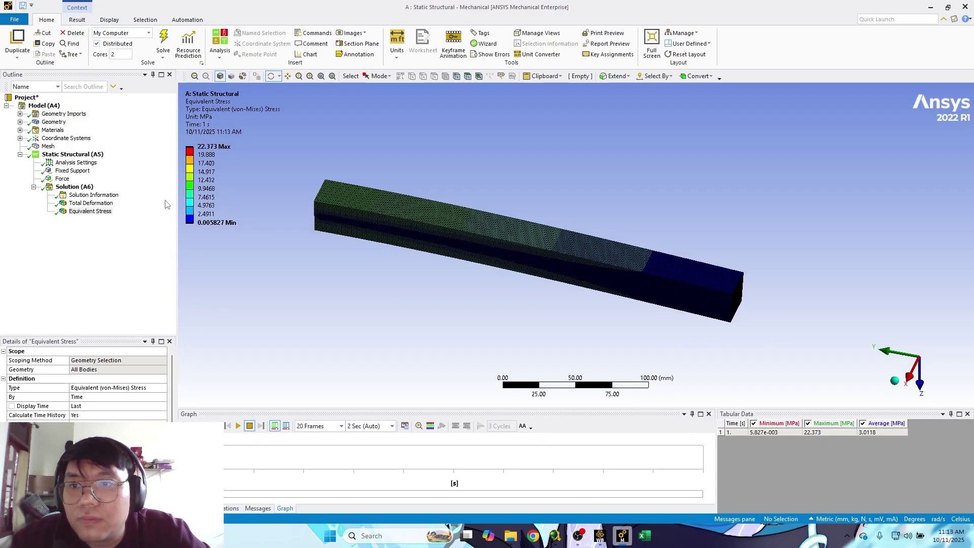
Set the mesh element size to 0.5 mm and start solving the model.
left_click(51, 147)
key("alt+Tab")
key("alt+Tab")
left_click(80, 397)
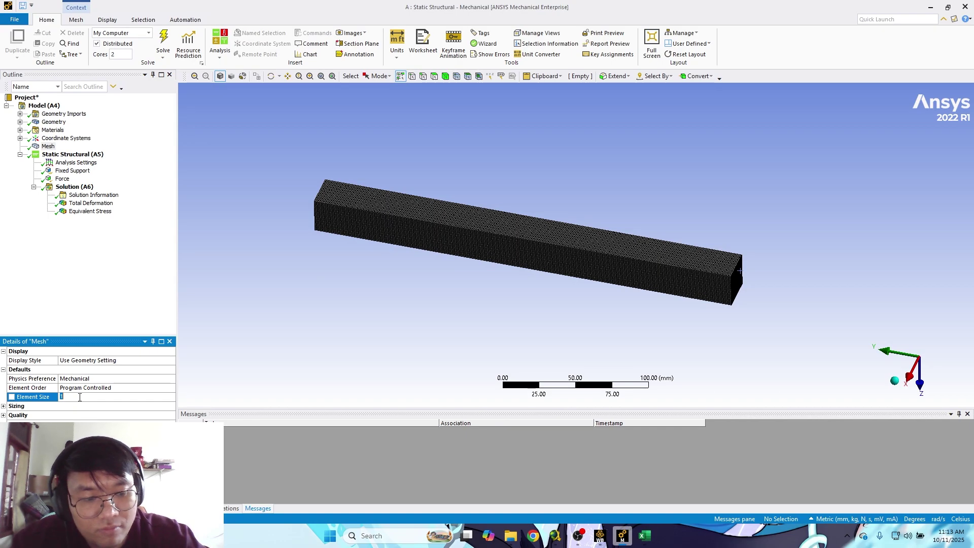
type("0.5")
key("Return")
left_click(163, 43)
key("alt+Tab")
key("alt+Tab")
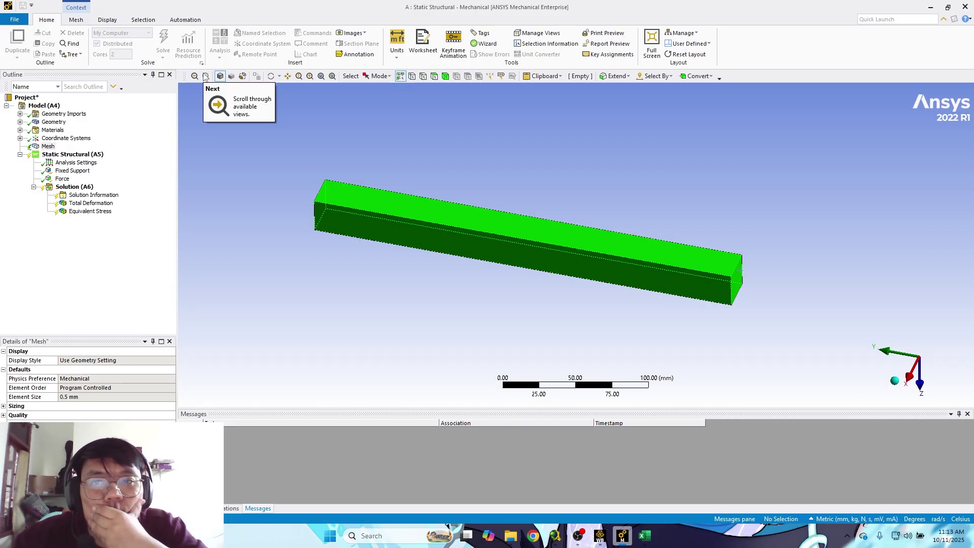
key("alt+Tab")
key("alt+Tab")
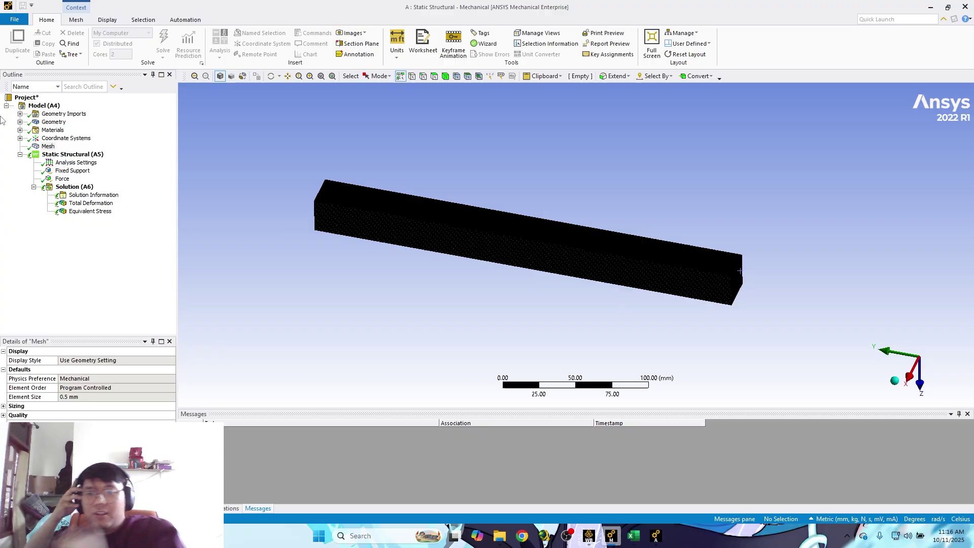
scroll(321, 204, "up", 2)
middle_click_drag(321, 204, 315, 348, "ctrl")
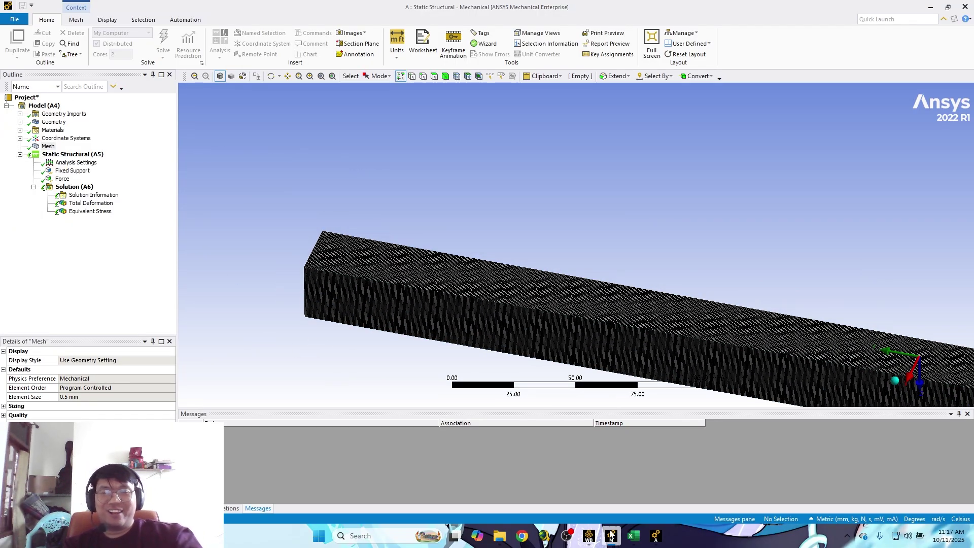
left_click(633, 536)
left_click(54, 190)
key("alt+Tab")
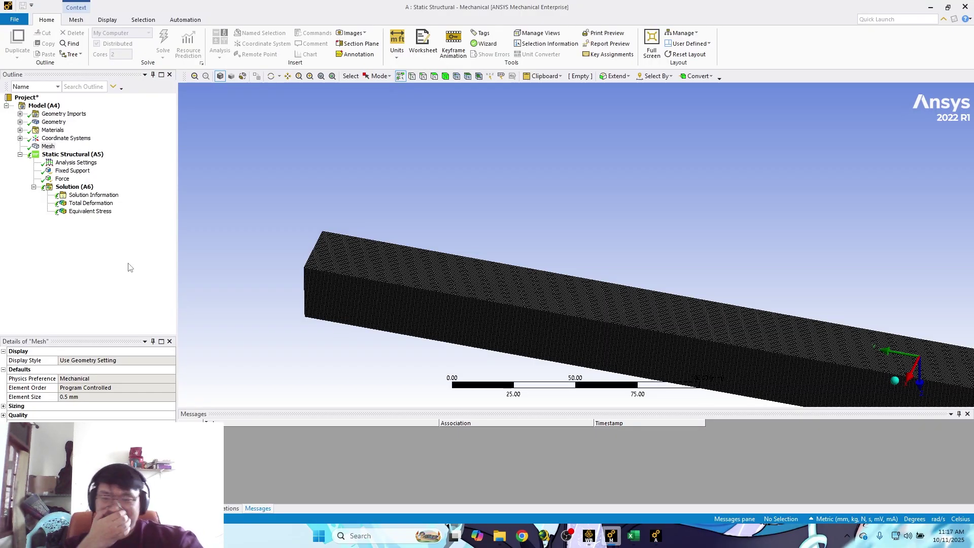
left_click(318, 396)
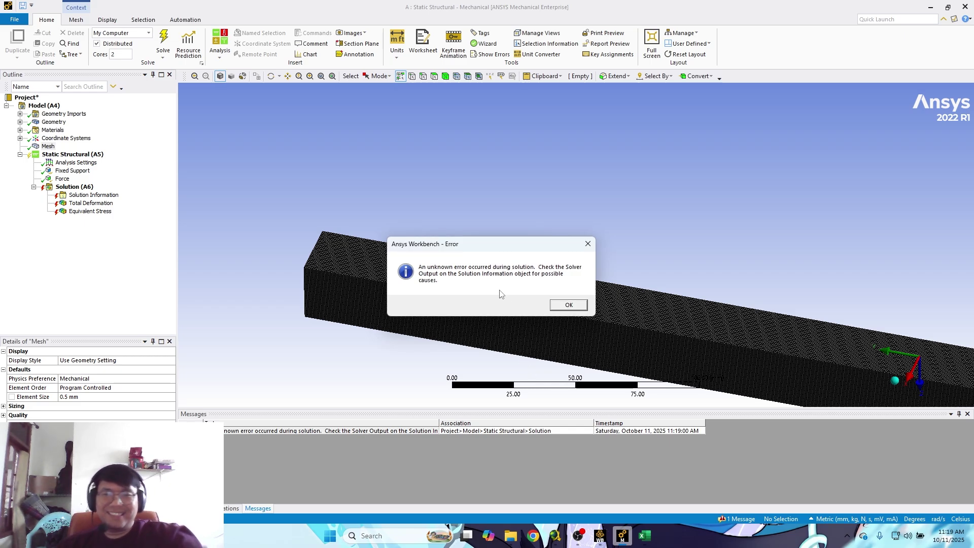
Dismiss the solver error and examine the 0.5 mm mesh elements up close at the beam's end corner.
left_click(560, 304)
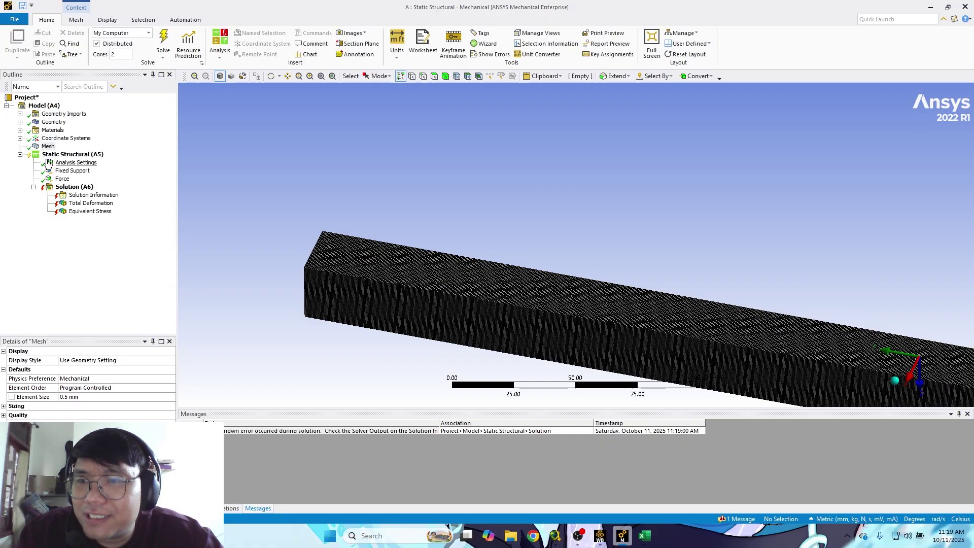
scroll(330, 273, "up", 3)
scroll(330, 273, "up", 5)
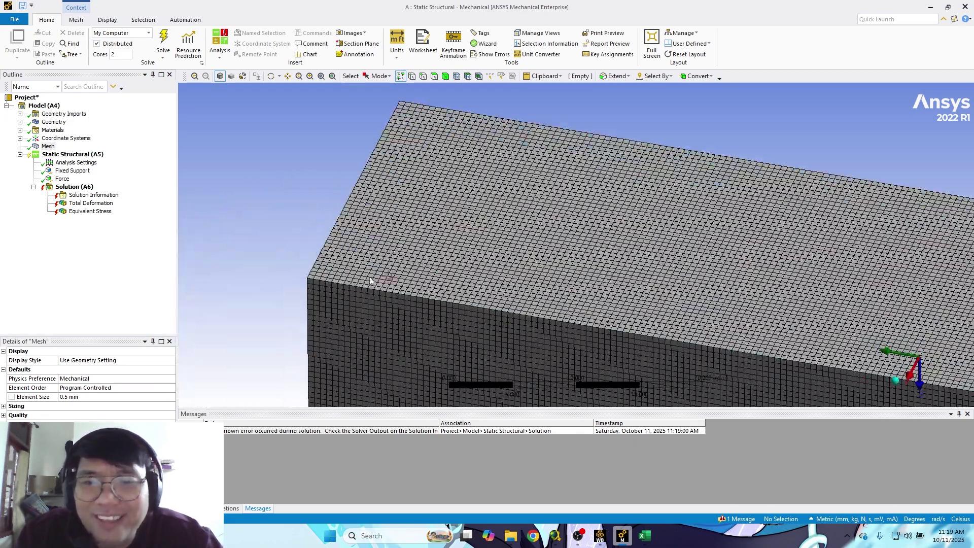
scroll(370, 278, "up", 2)
middle_click_drag(358, 270, 515, 238, "ctrl")
scroll(387, 262, "up", 5)
middle_click_drag(319, 257, 523, 239, "ctrl")
scroll(455, 257, "up", 5)
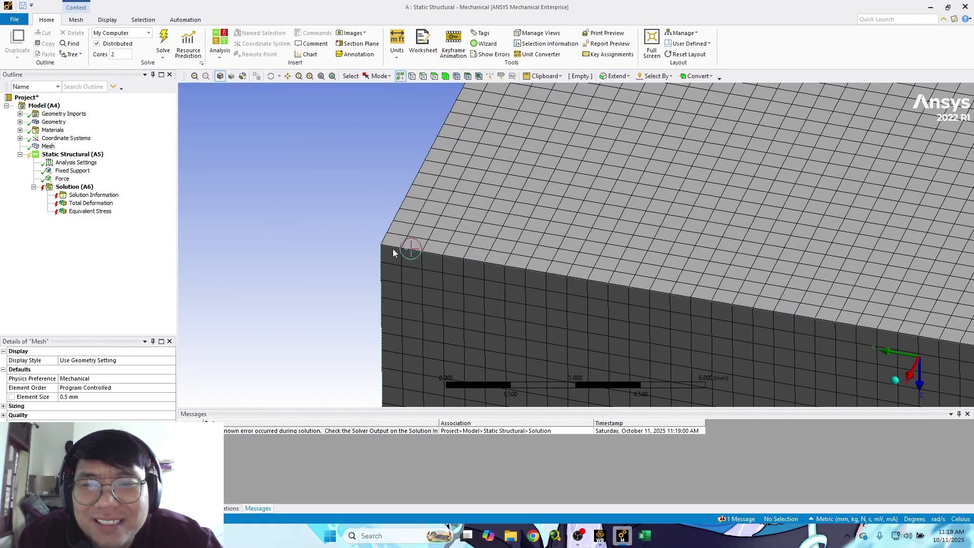
middle_click_drag(370, 246, 445, 239, "ctrl")
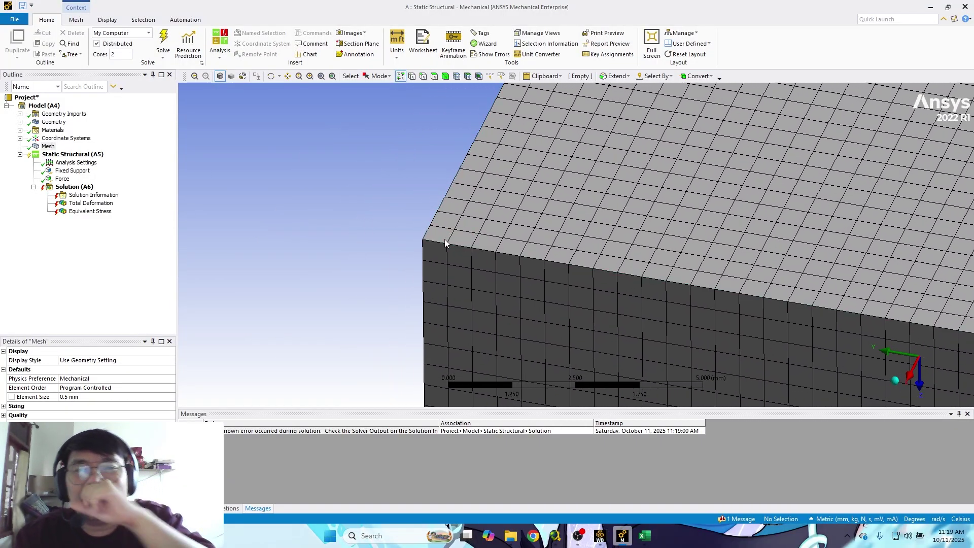
Check the Excel results table, return to Mechanical, and set the mesh element size to 1 mm and solve the model.
key("alt+Tab")
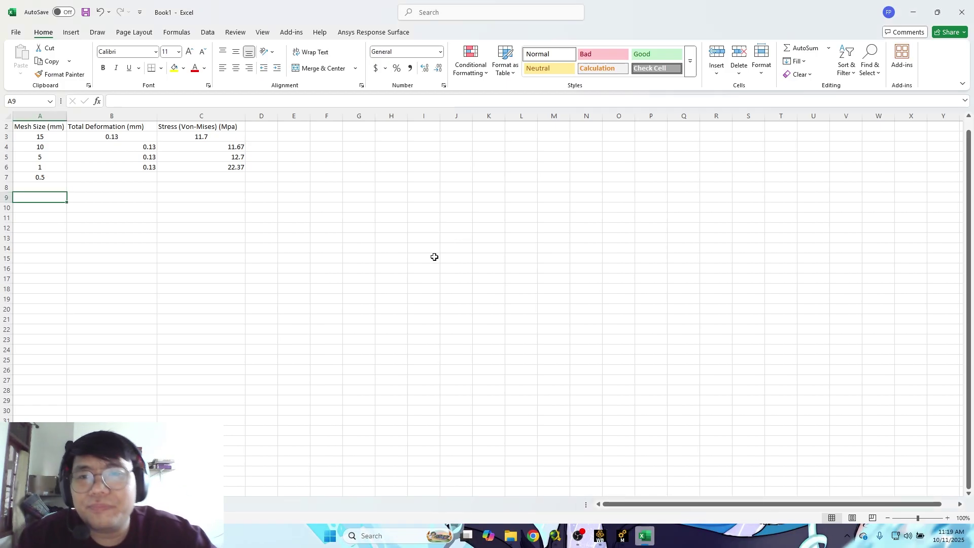
key("alt+Tab")
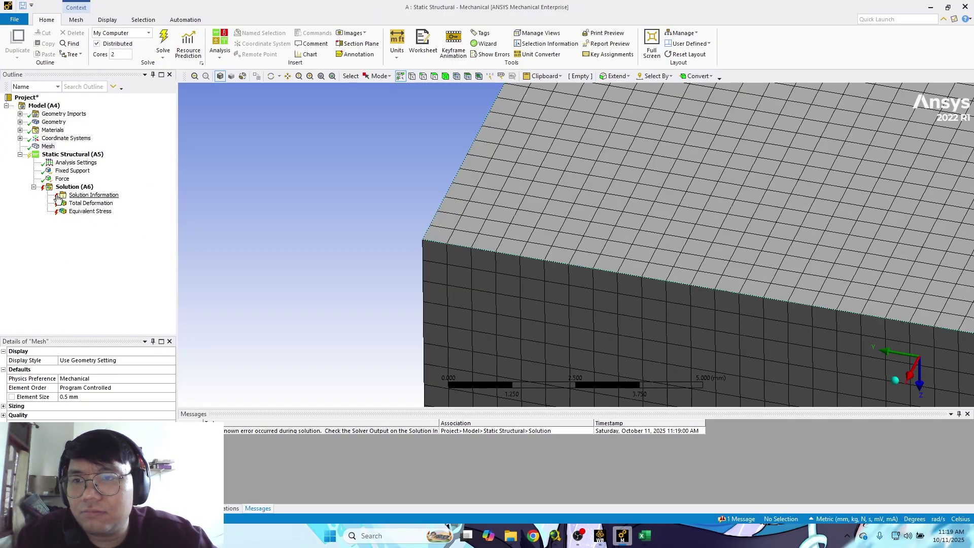
key("alt+Tab")
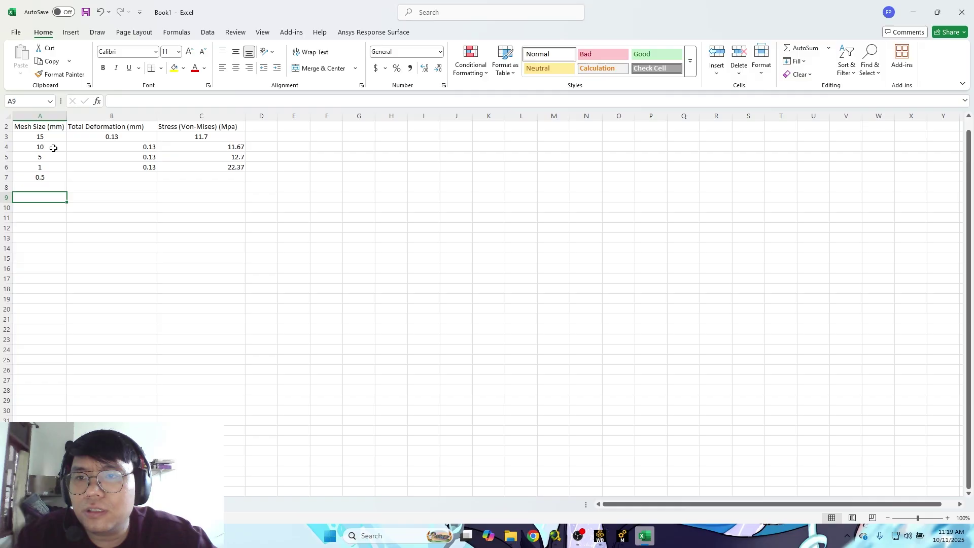
key("alt+Tab")
key("alt+Tab")
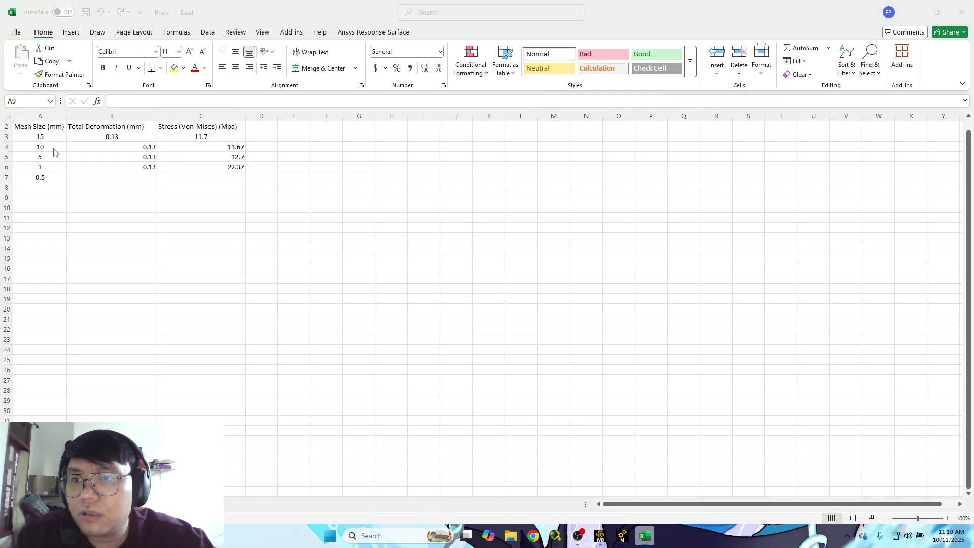
key("alt+Tab")
left_click(67, 397)
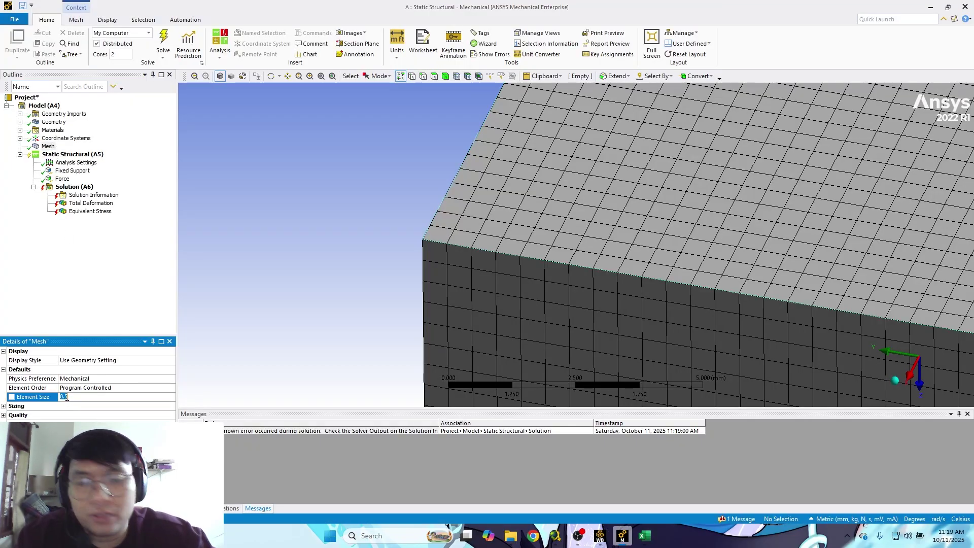
type("1")
key("Return")
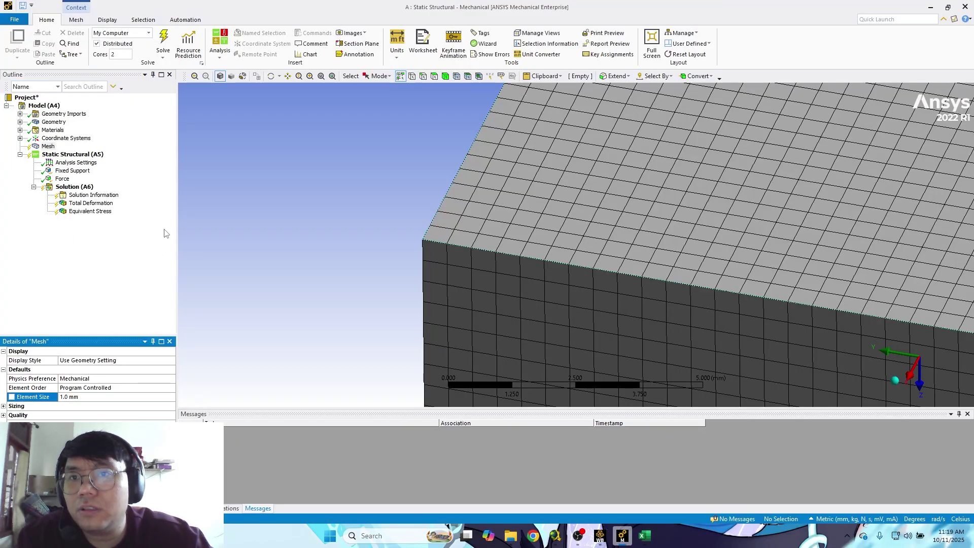
left_click(164, 42)
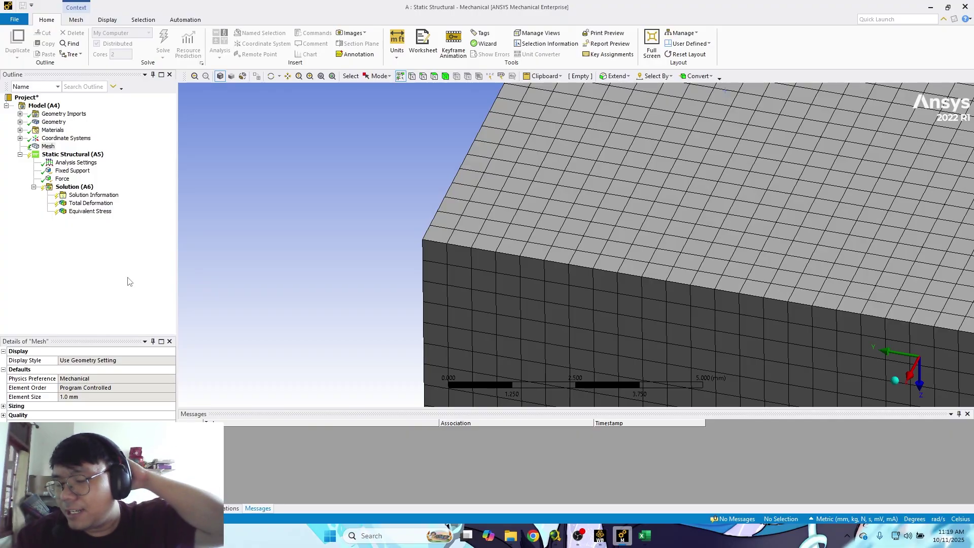
Switch to Excel and center-align the stress values in C3:C6 and the deformation values in B4:B6.
key("alt+Tab")
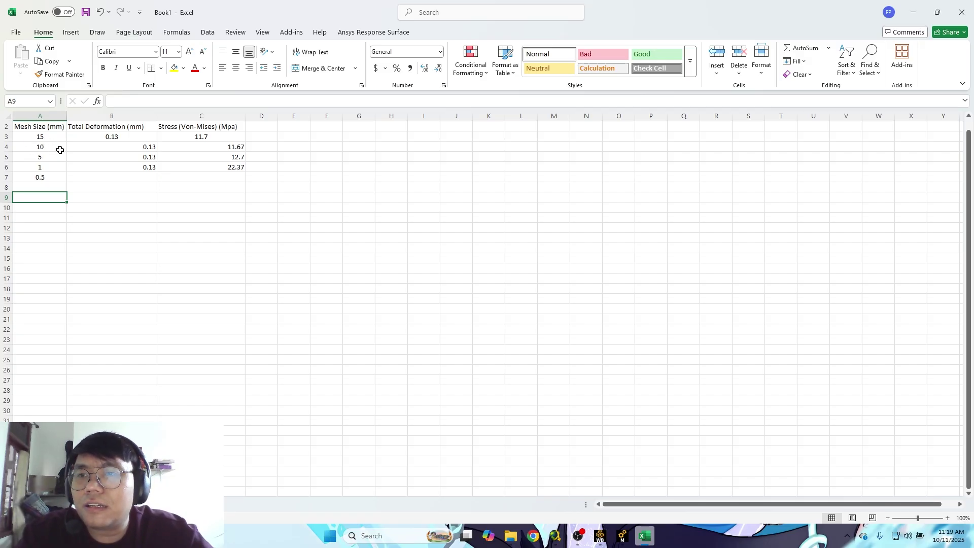
left_click_drag(47, 136, 219, 167)
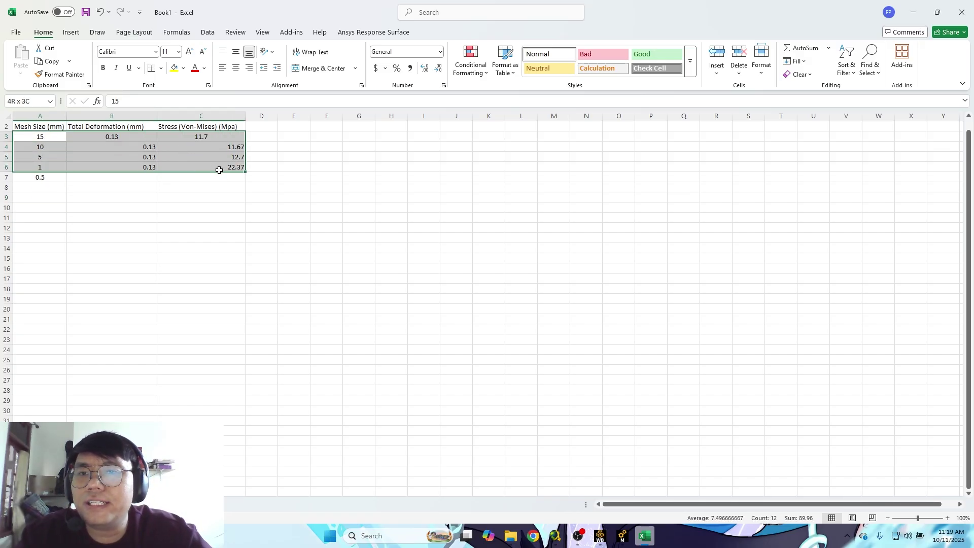
left_click_drag(139, 137, 140, 171)
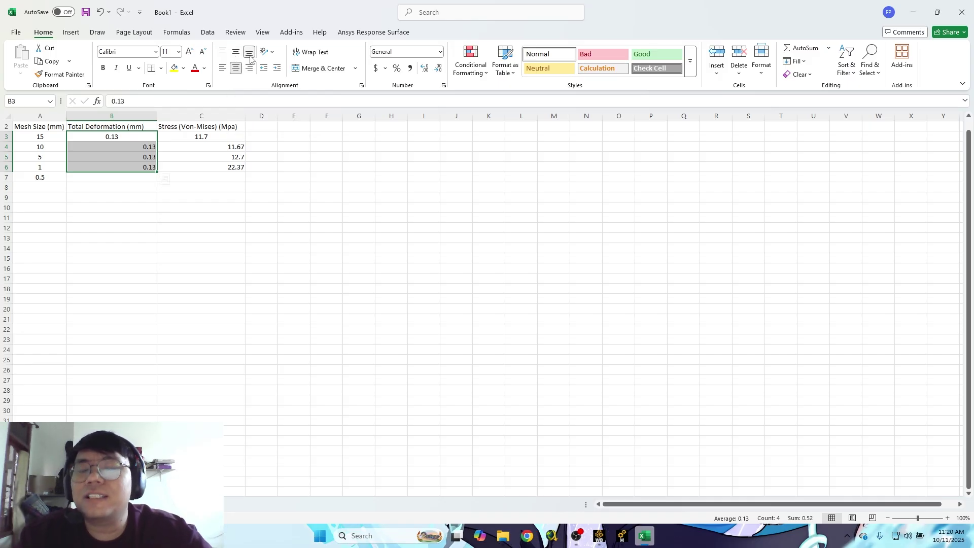
left_click_drag(132, 139, 137, 167)
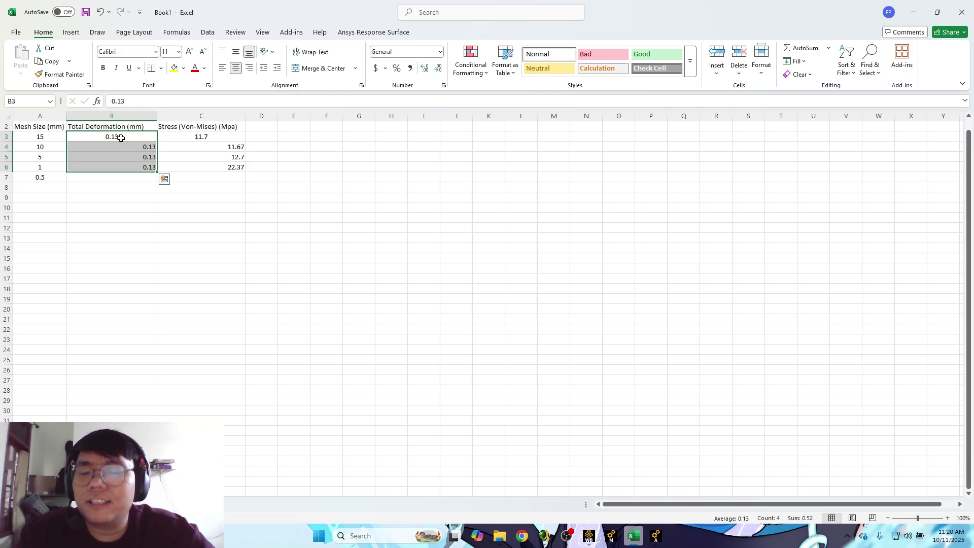
left_click_drag(202, 137, 216, 167)
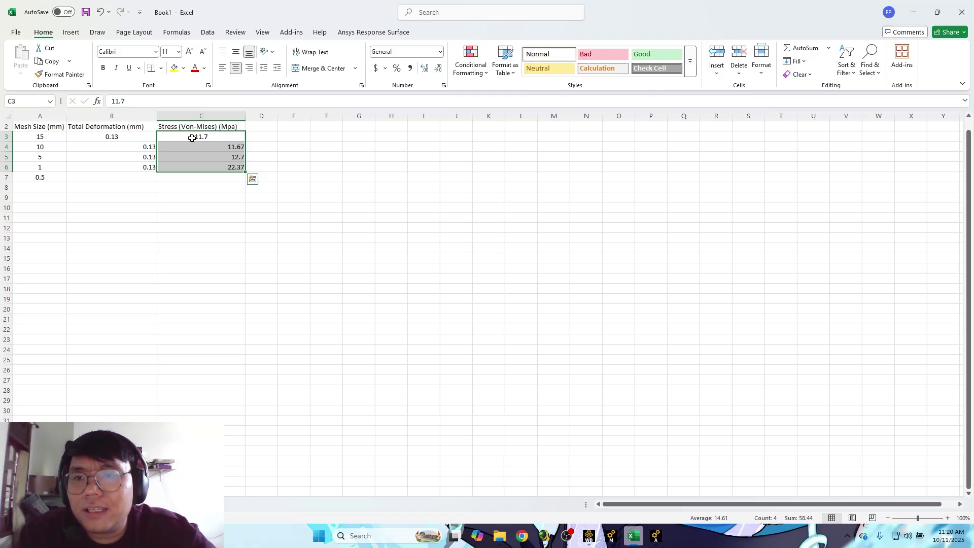
left_click(235, 69)
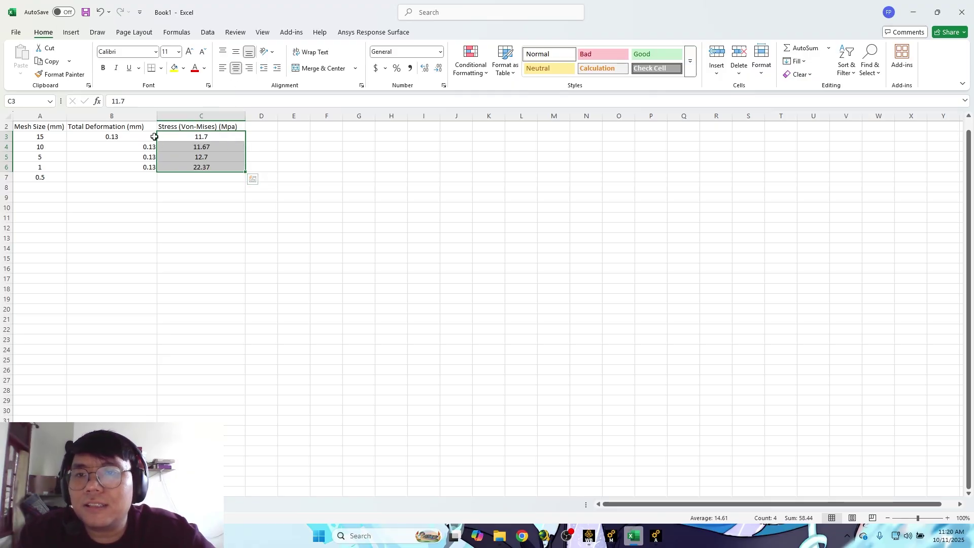
left_click_drag(130, 147, 131, 166)
left_click(235, 69)
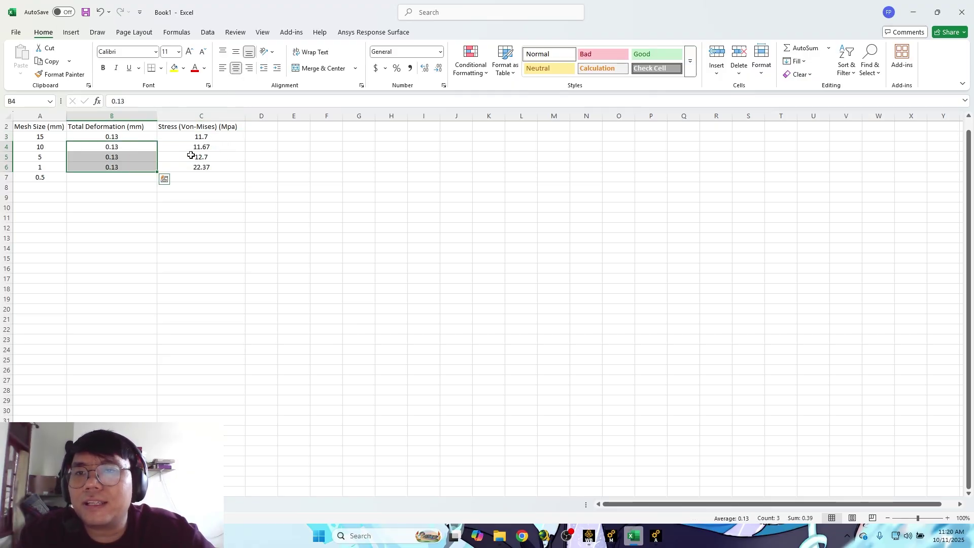
Compare the von-Mises stress values in the Excel table across the 15, 10, 5 and 1 mm mesh sizes.
left_click(210, 144)
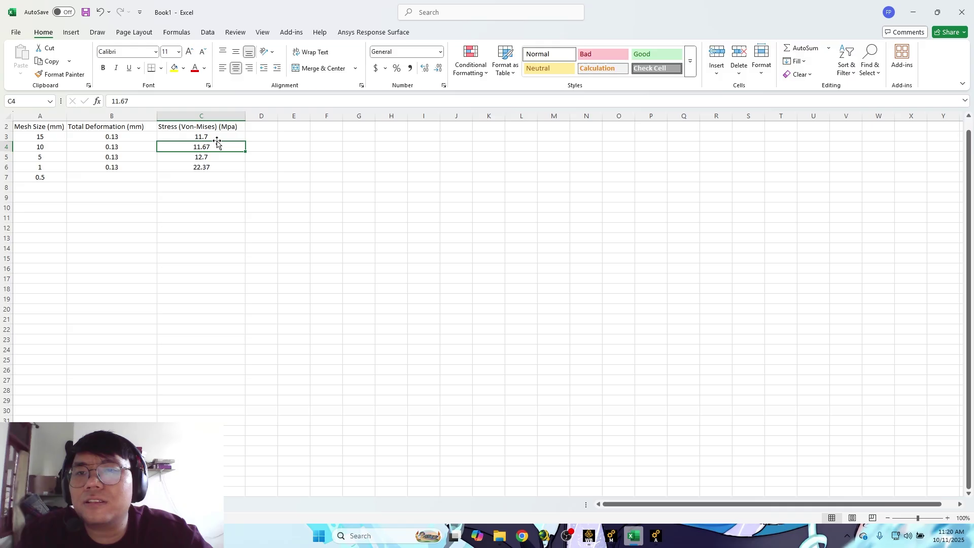
left_click_drag(201, 138, 201, 167)
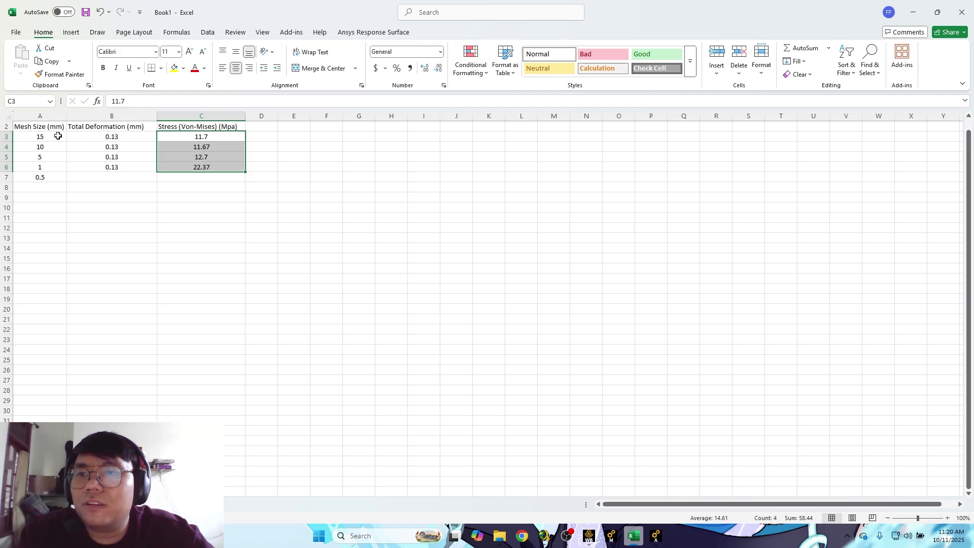
left_click_drag(57, 136, 51, 163)
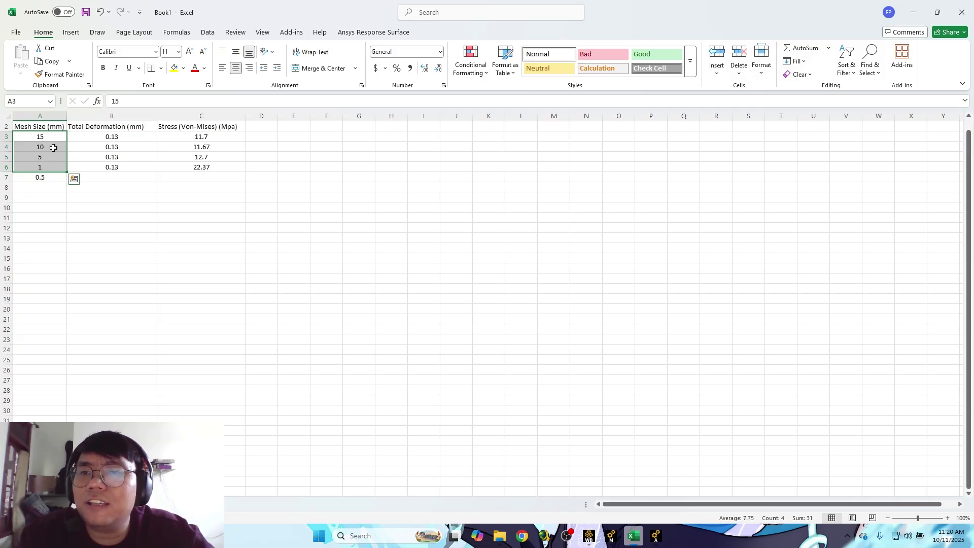
left_click_drag(184, 135, 182, 167)
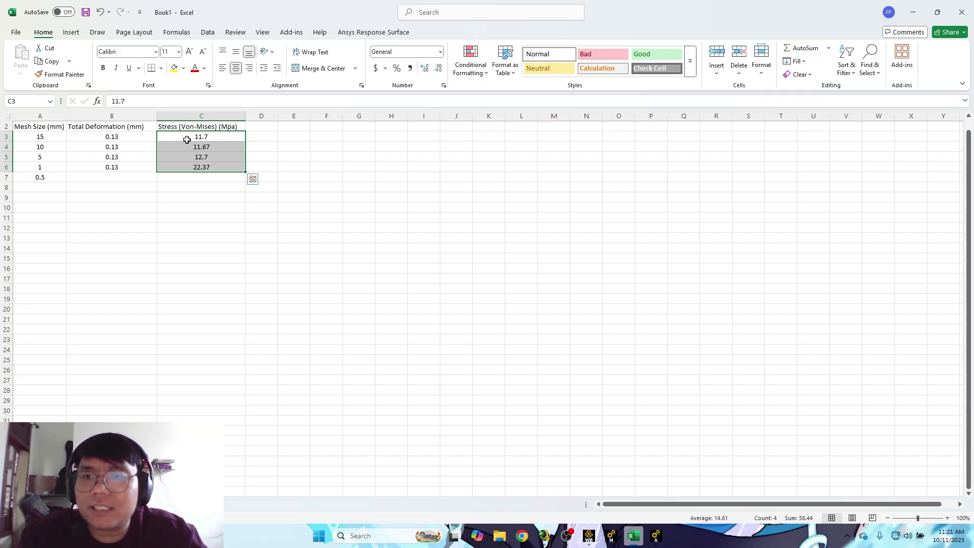
left_click_drag(224, 126, 30, 167)
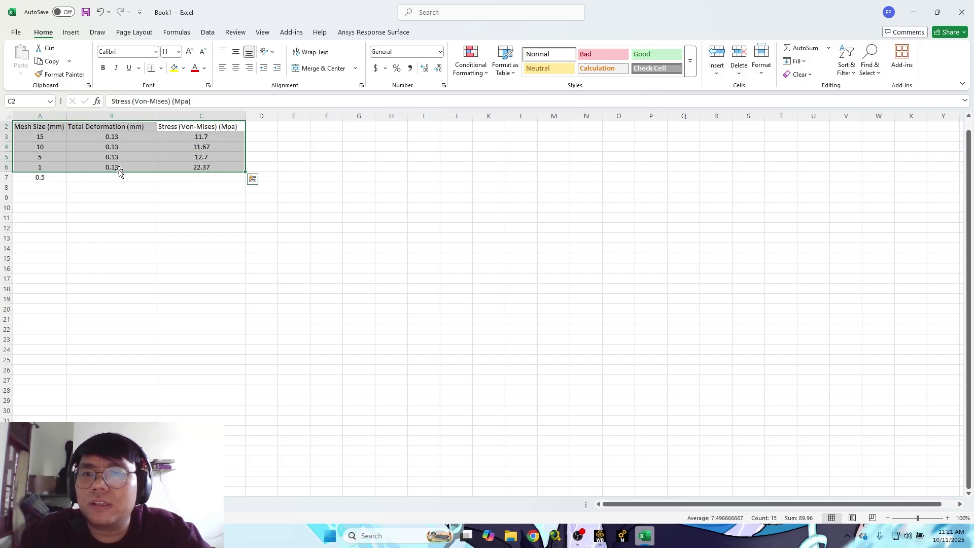
left_click(197, 136)
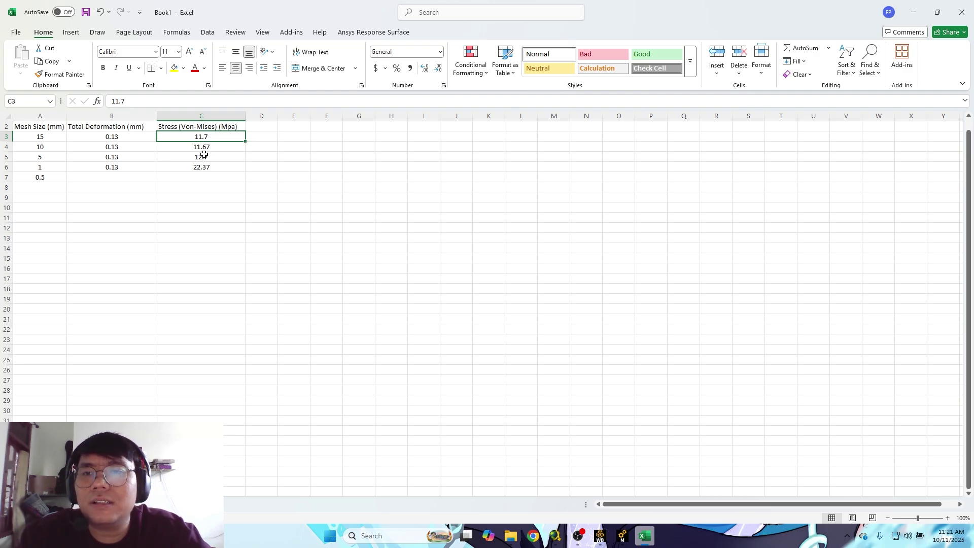
left_click_drag(202, 147, 203, 168)
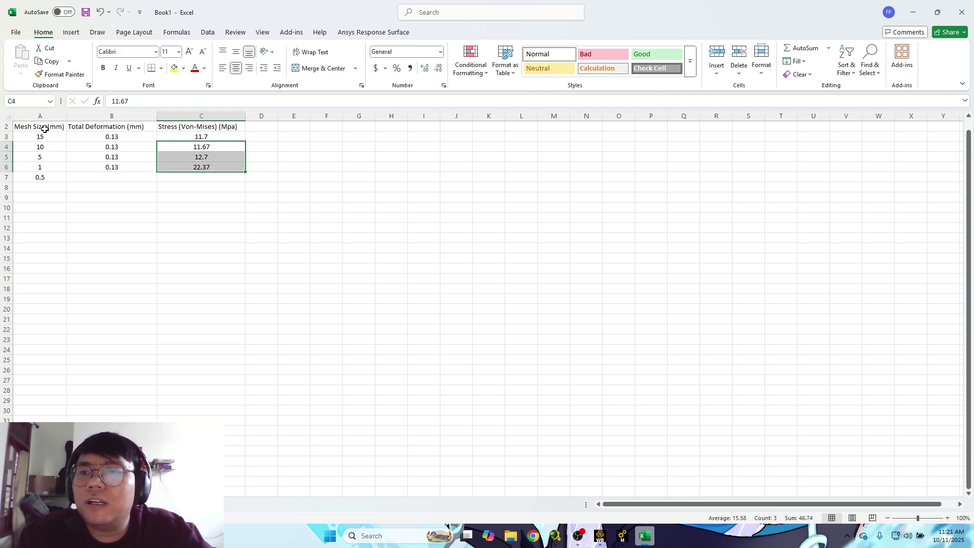
left_click_drag(45, 129, 192, 166)
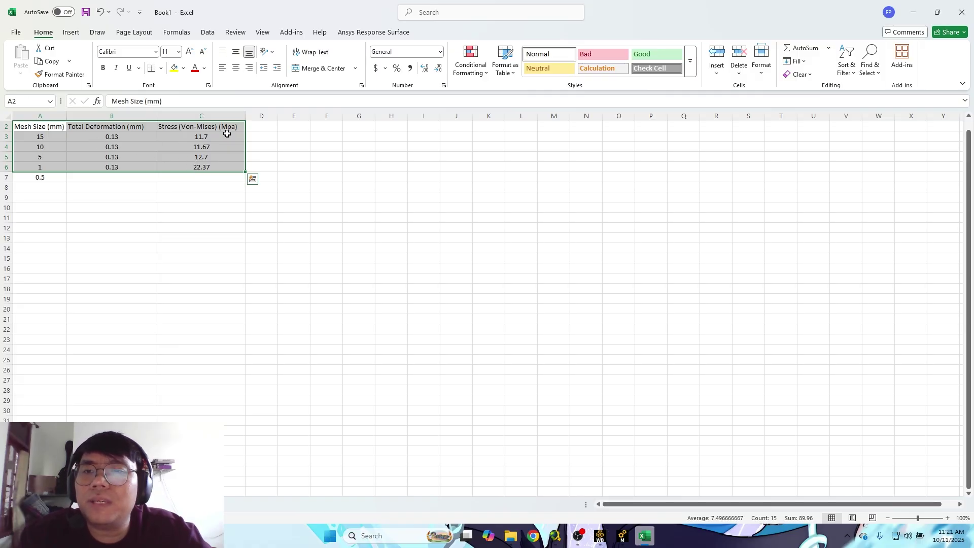
left_click_drag(227, 134, 51, 168)
Switch to Mechanical and examine the 1 mm mesh along the whole beam from different angles.
key("alt+Tab")
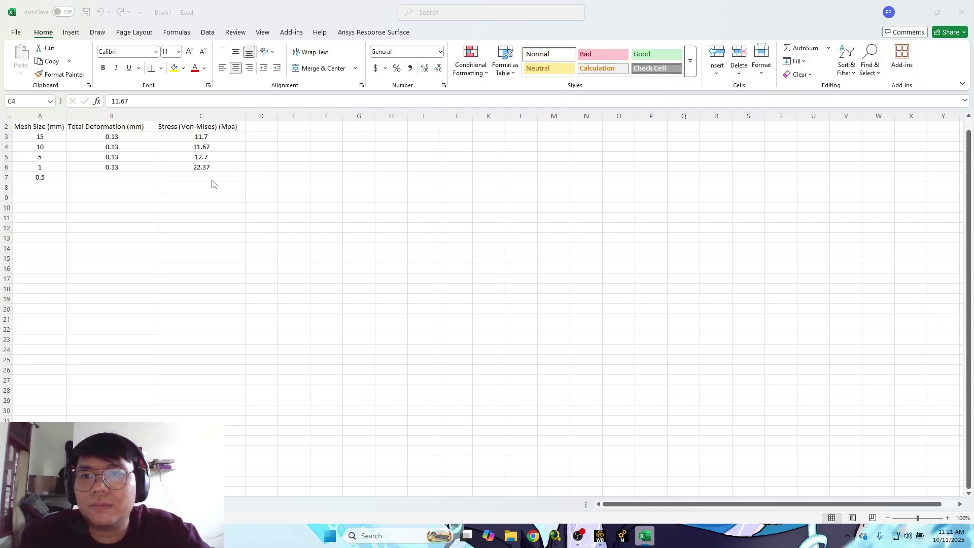
scroll(279, 169, "down", 10)
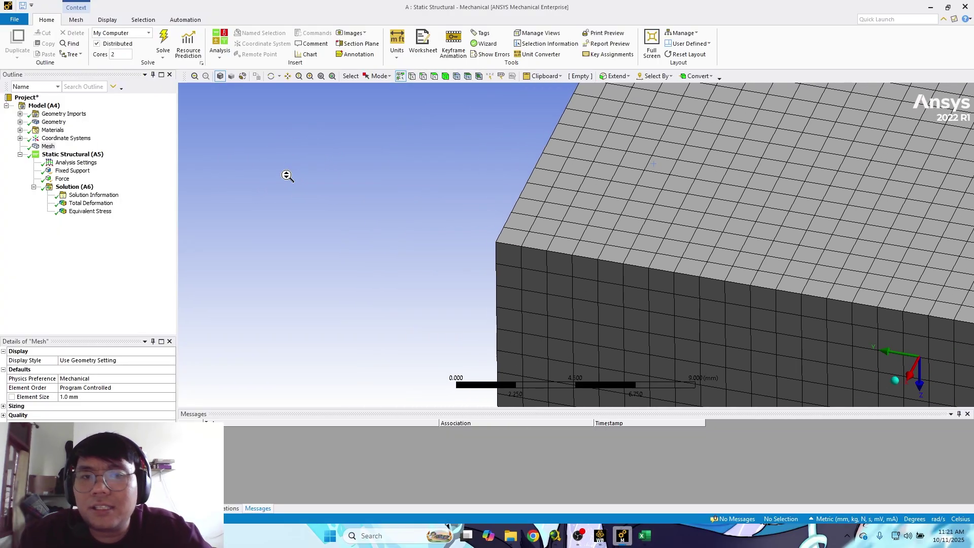
middle_click_drag(582, 202, 228, 155, "ctrl")
scroll(339, 154, "down", 5)
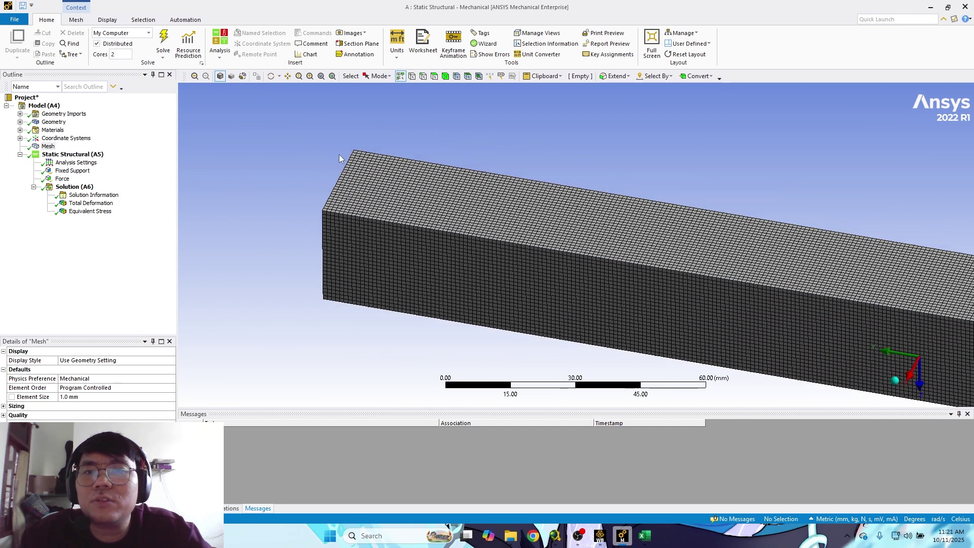
middle_click_drag(510, 166, 384, 158, "ctrl")
scroll(399, 159, "down", 5)
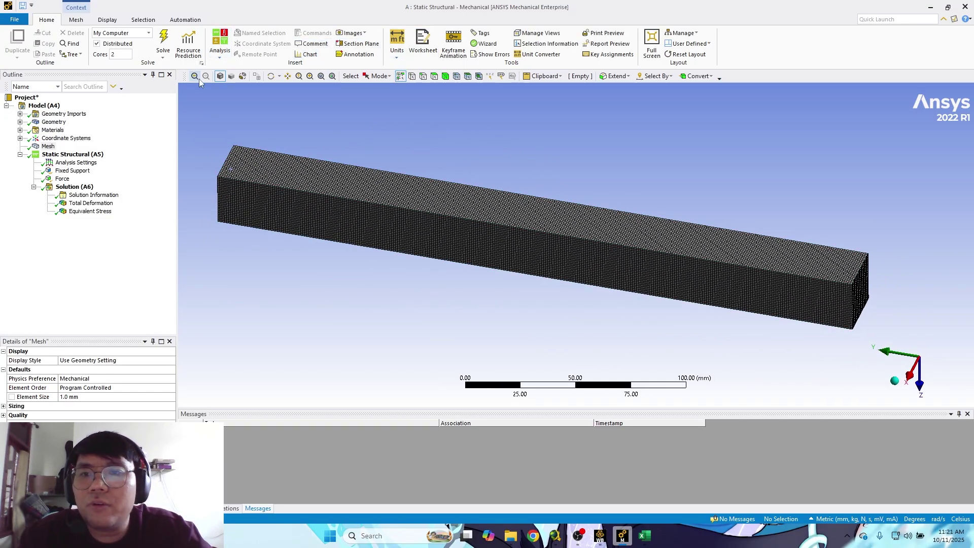
middle_click_drag(243, 121, 279, 231)
scroll(260, 244, "up", 5)
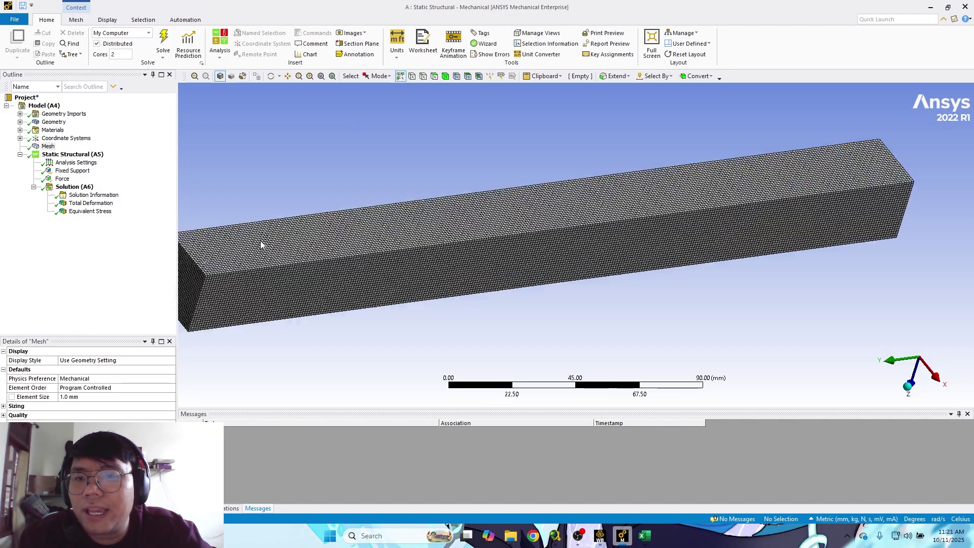
Show the equivalent (von-Mises) stress result and examine the stress concentration at the top corner of the beam's fixed end.
scroll(308, 201, "up", 3)
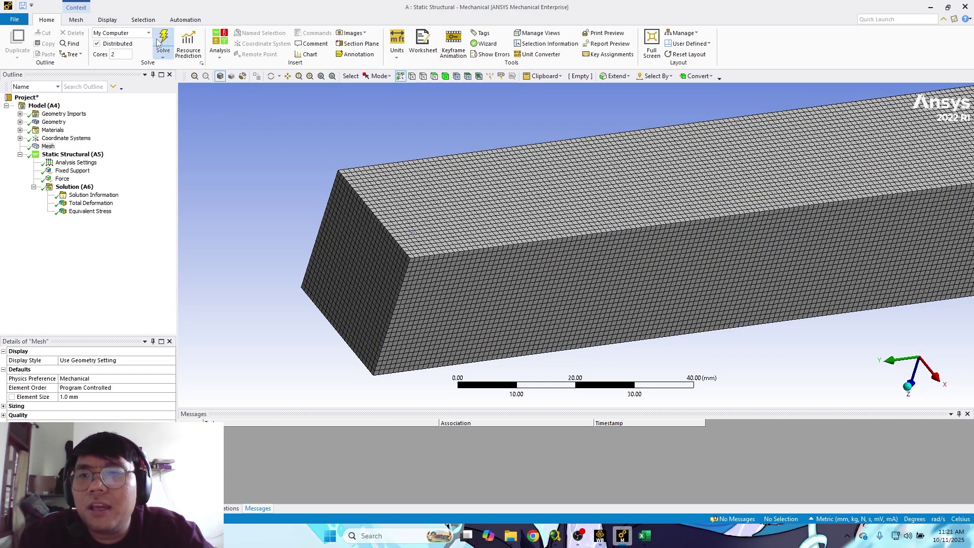
left_click(82, 213)
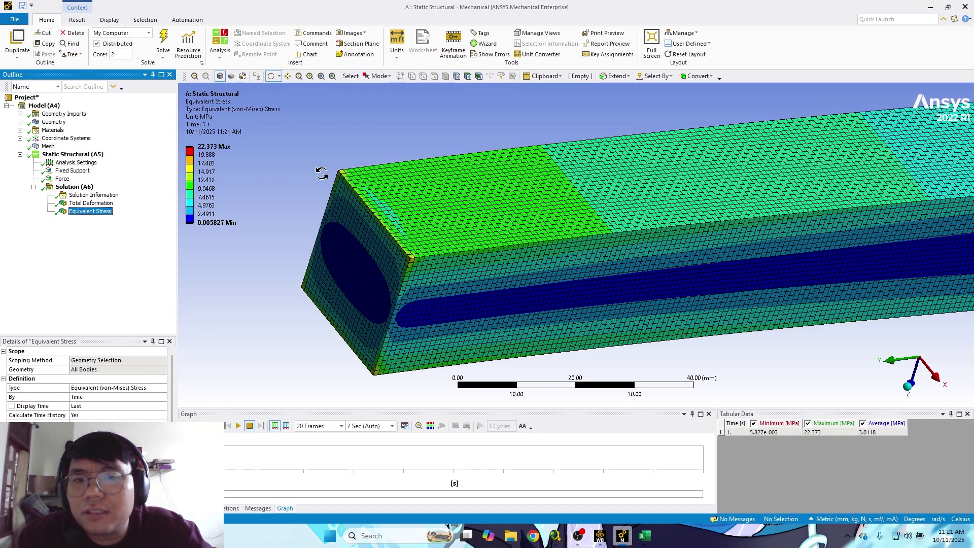
scroll(294, 183, "down", 5)
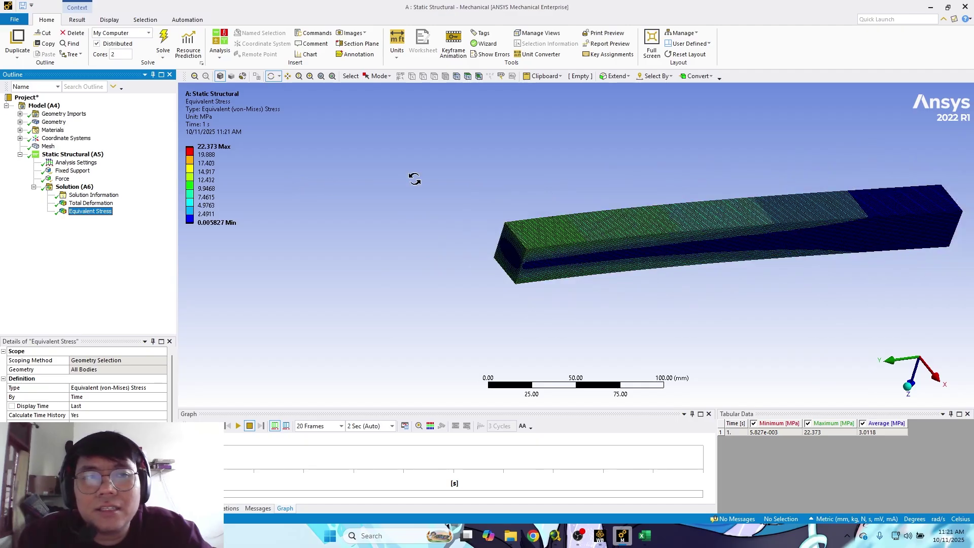
middle_click_drag(414, 178, 411, 229)
scroll(479, 167, "up", 5)
middle_click_drag(349, 183, 355, 192)
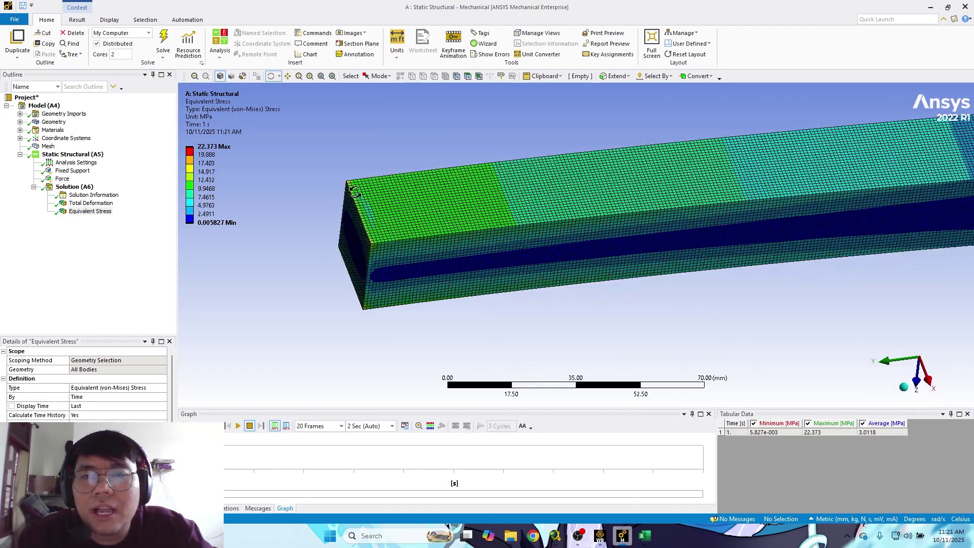
middle_click_drag(382, 159, 348, 200, "ctrl")
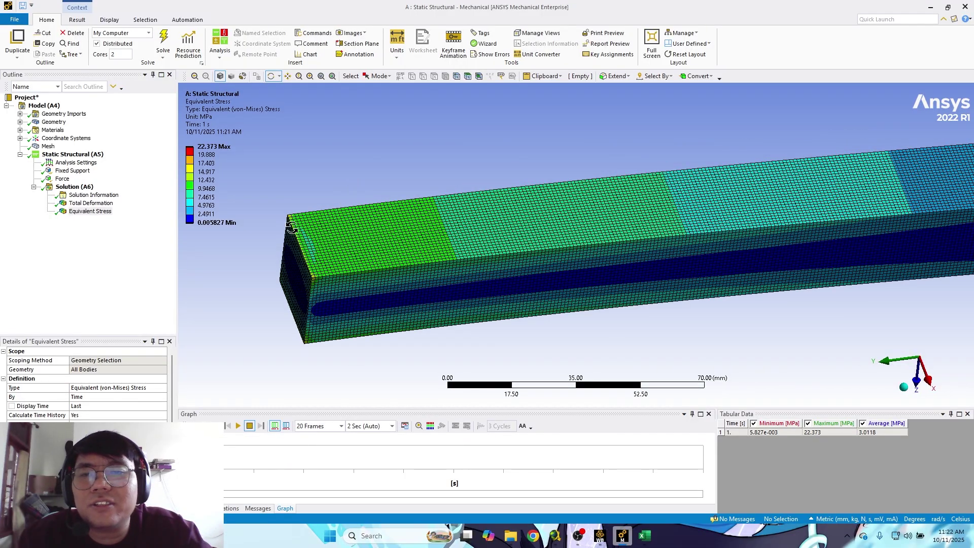
scroll(284, 217, "up", 4)
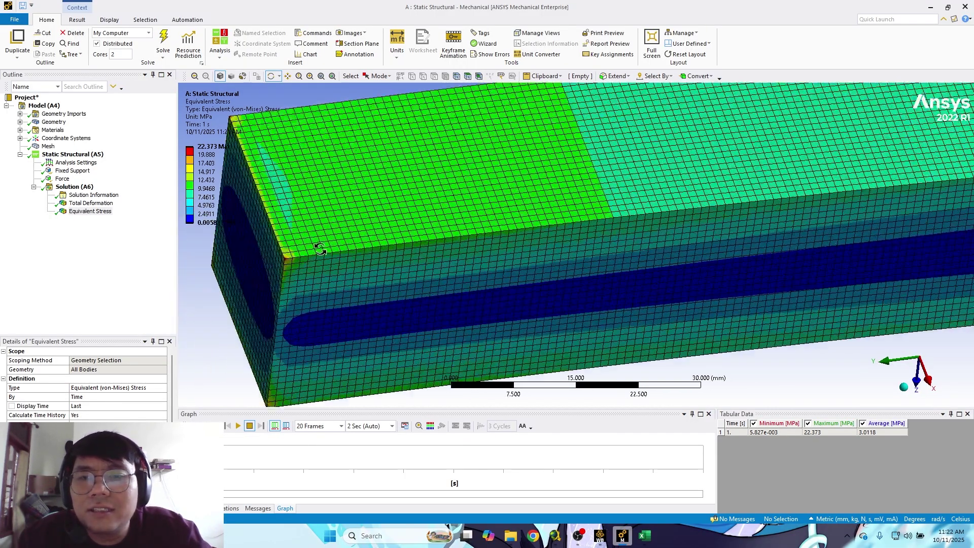
middle_click_drag(320, 248, 447, 230, "ctrl")
scroll(426, 231, "up", 2)
middle_click_drag(348, 223, 458, 226, "ctrl")
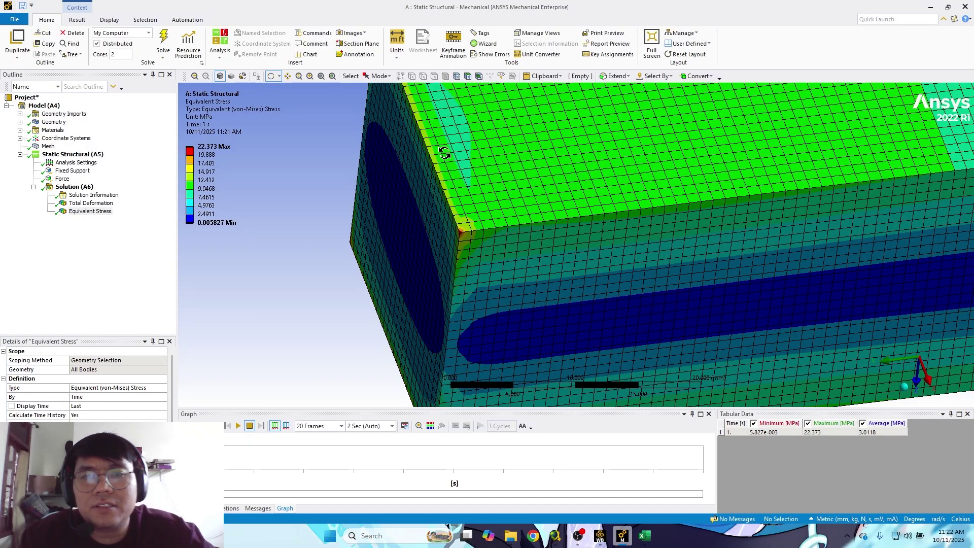
middle_click_drag(444, 141, 446, 175, "ctrl")
scroll(464, 269, "up", 4)
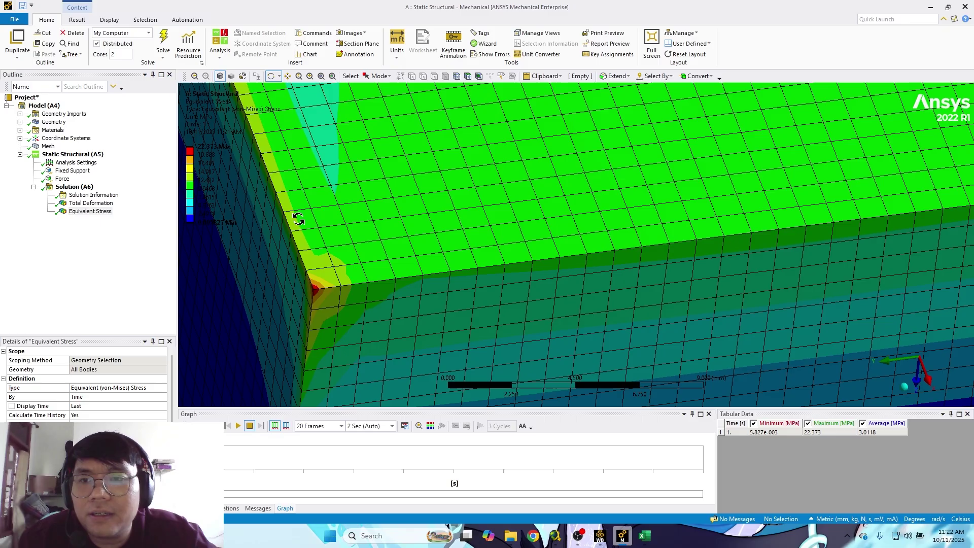
Probe the von-Mises stress at the red top corner node of the fixed end and at the neighbouring node along the top edge.
scroll(300, 206, "down", 2)
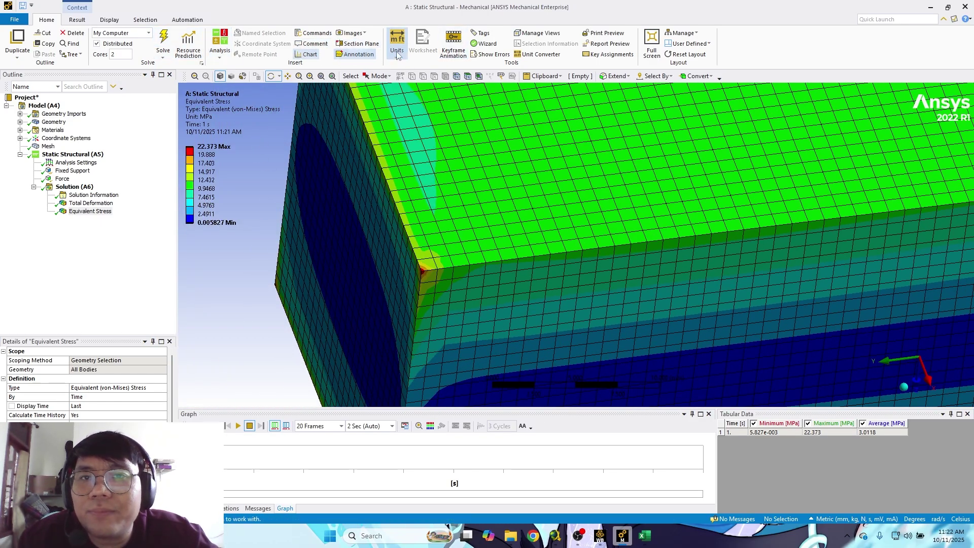
left_click(86, 20)
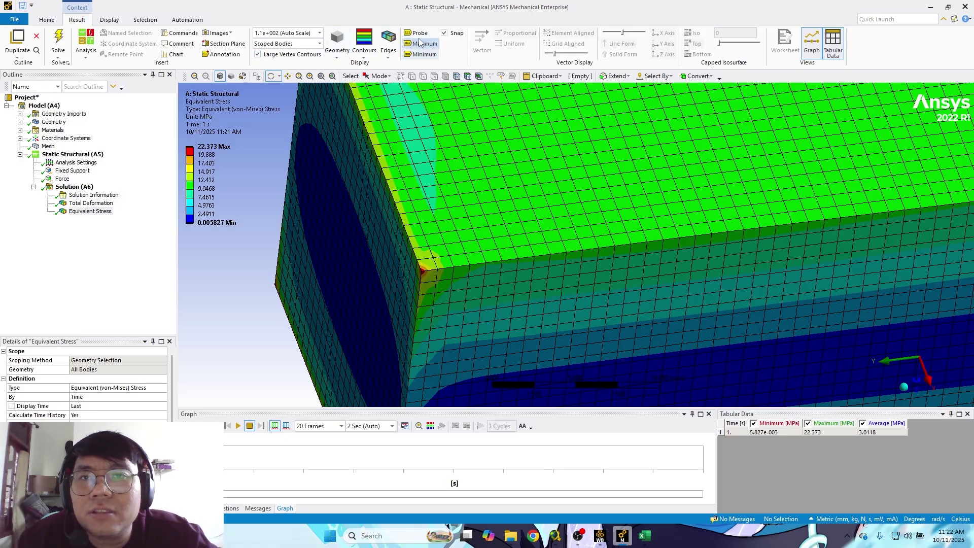
left_click(416, 33)
scroll(433, 273, "up", 3)
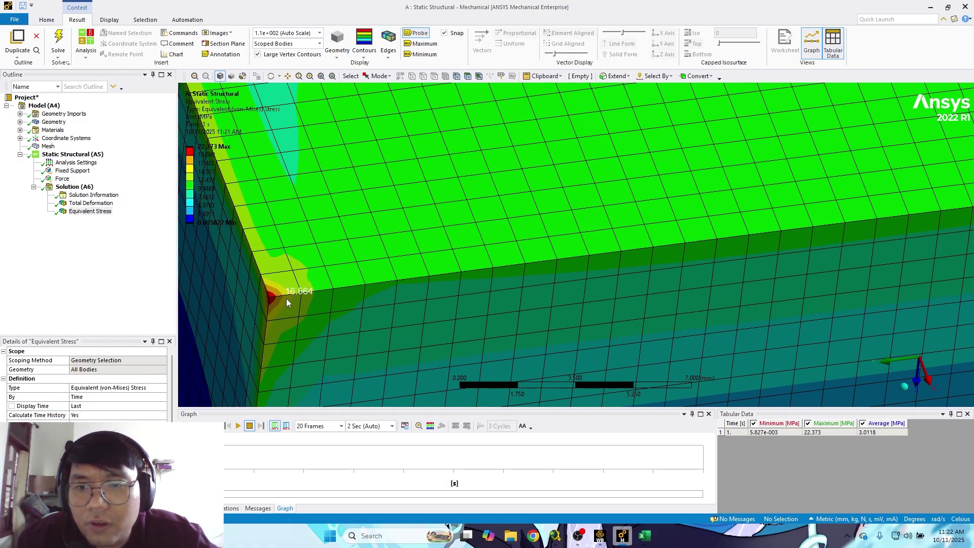
left_click(270, 296)
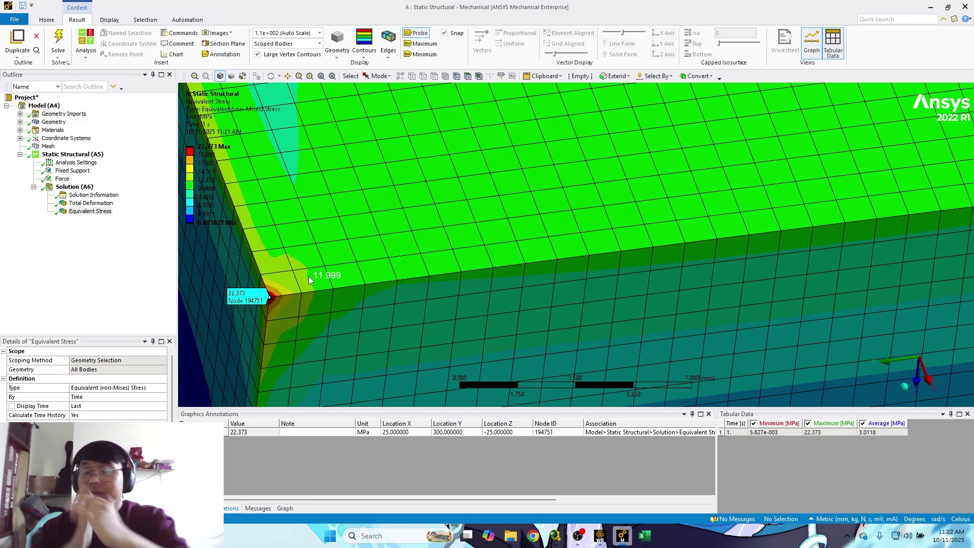
mouse_move(342, 202)
middle_mouse_down()
mouse_move(402, 174)
mouse_move(354, 190)
mouse_move(361, 212)
middle_mouse_up()
left_click(310, 294)
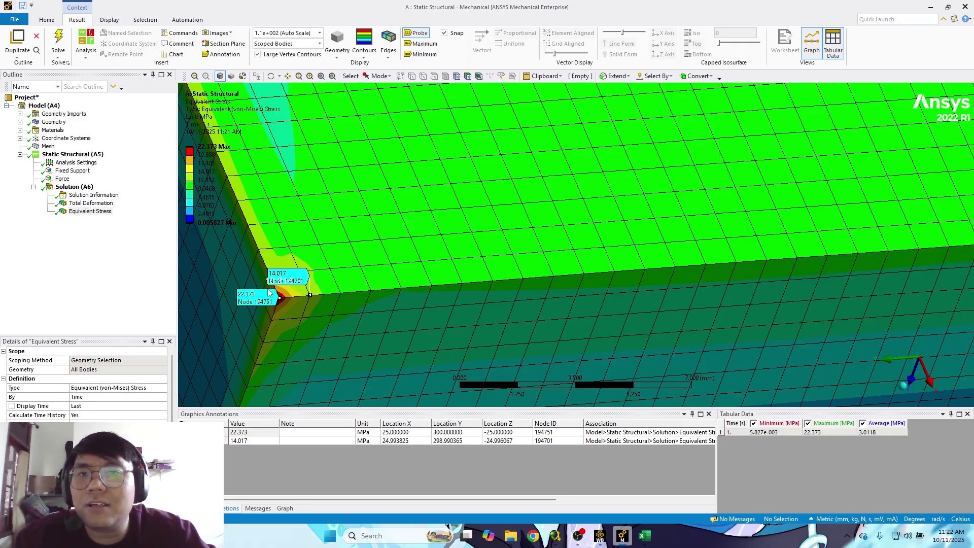
Compare the stress contours around the two probed nodes with those on the top face and along the fixed-end edge.
scroll(298, 217, "up", 2)
scroll(298, 217, "down", 3)
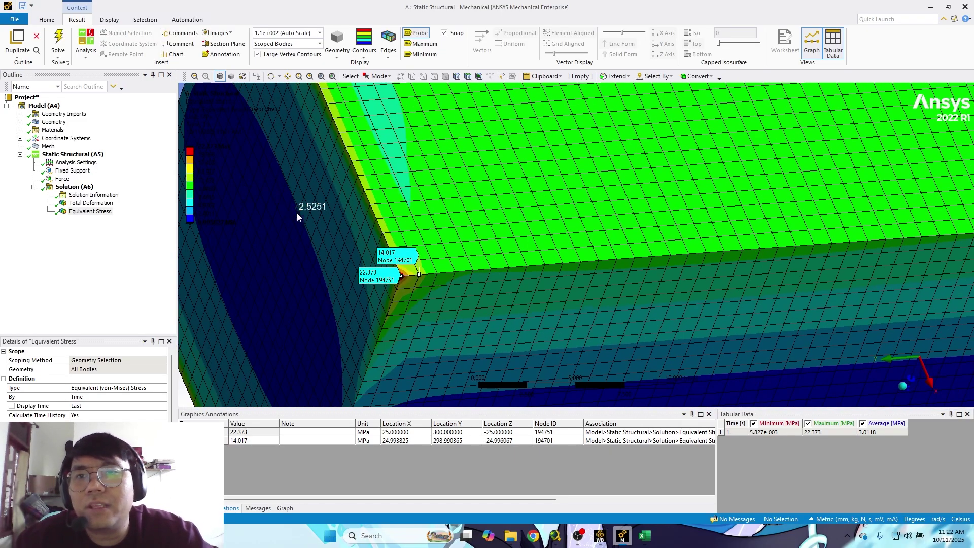
scroll(391, 192, "down", 1)
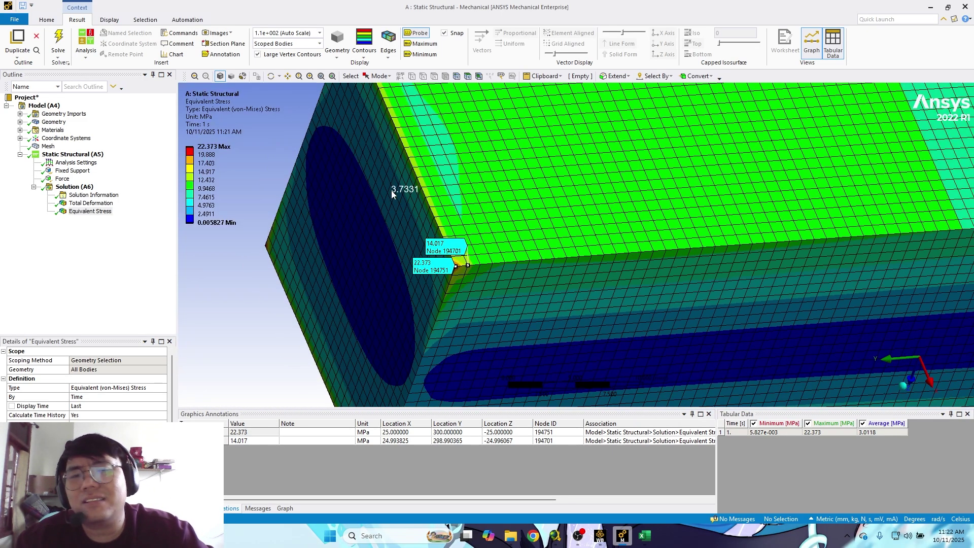
scroll(444, 199, "down", 3)
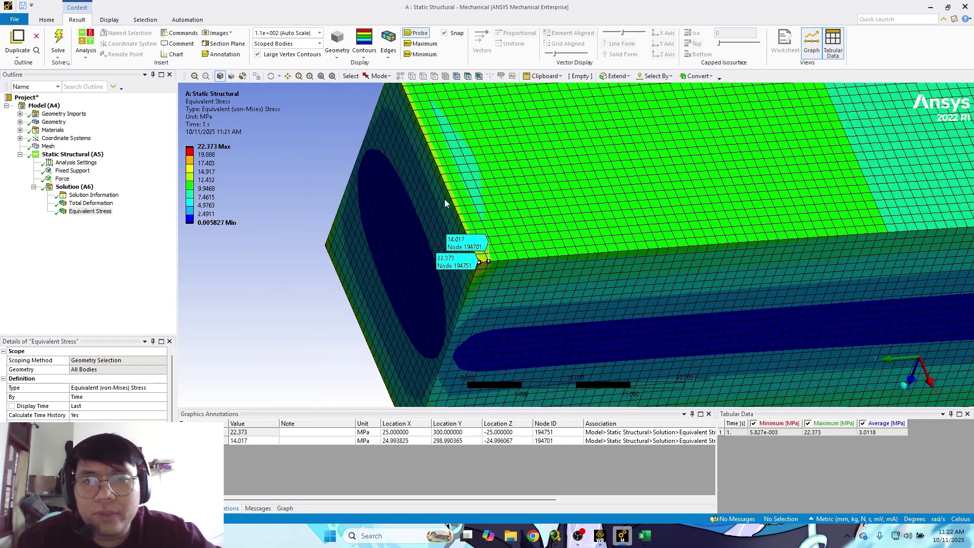
scroll(462, 219, "down", 4)
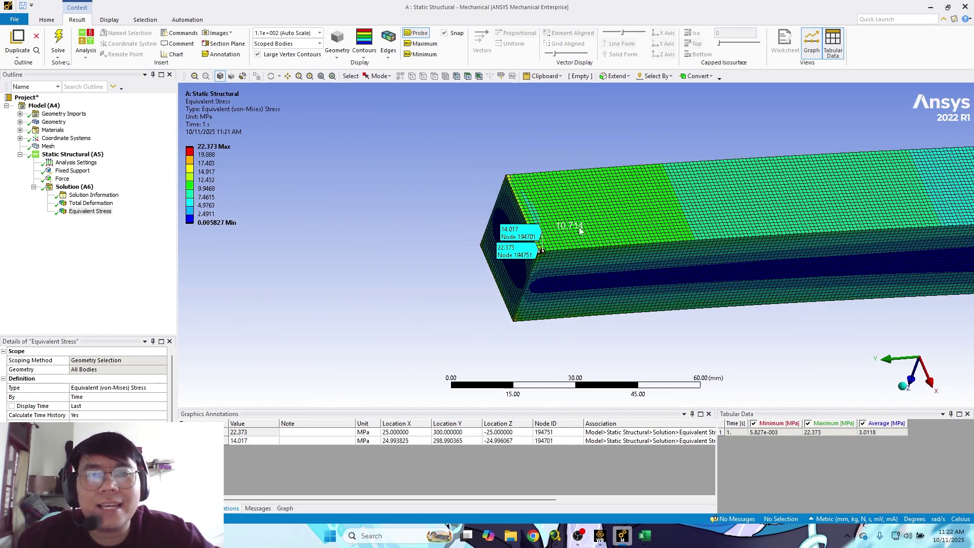
scroll(361, 210, "down", 1)
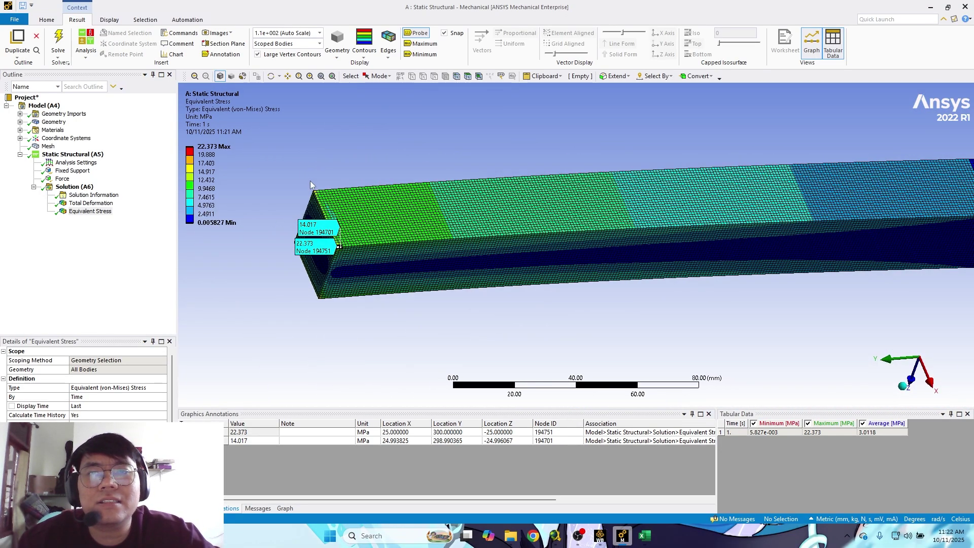
middle_click_drag(753, 183, 582, 198)
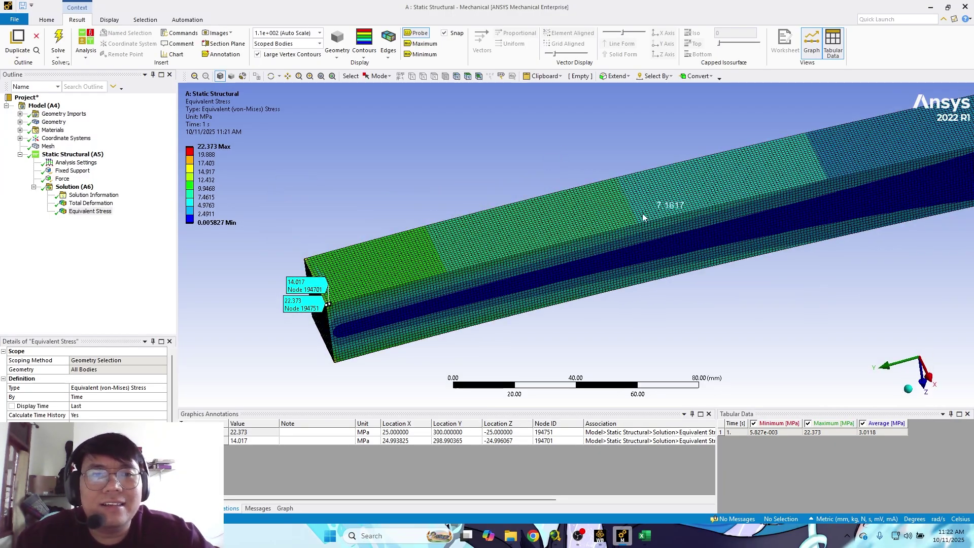
scroll(663, 206, "up", 3)
middle_click_drag(309, 300, 546, 199, "ctrl")
scroll(450, 221, "up", 3)
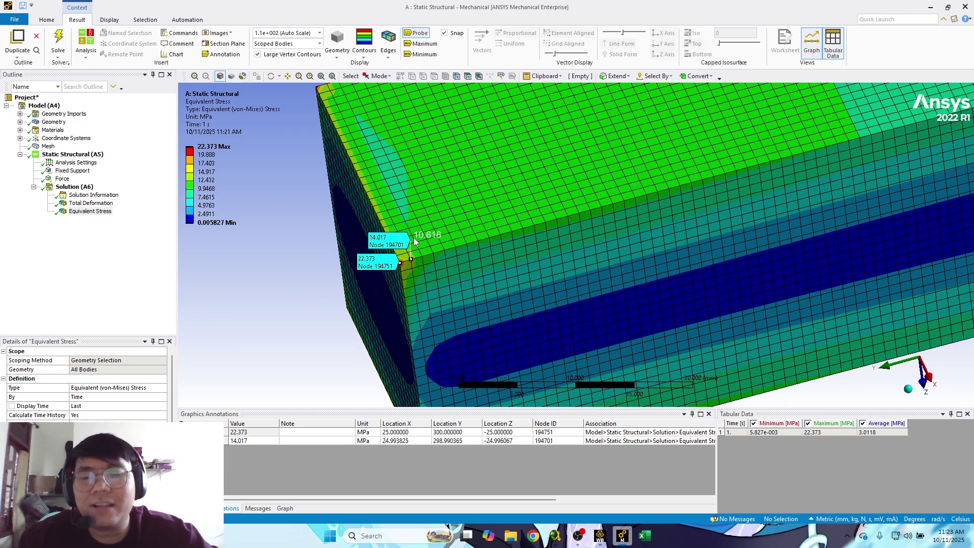
scroll(403, 256, "up", 3)
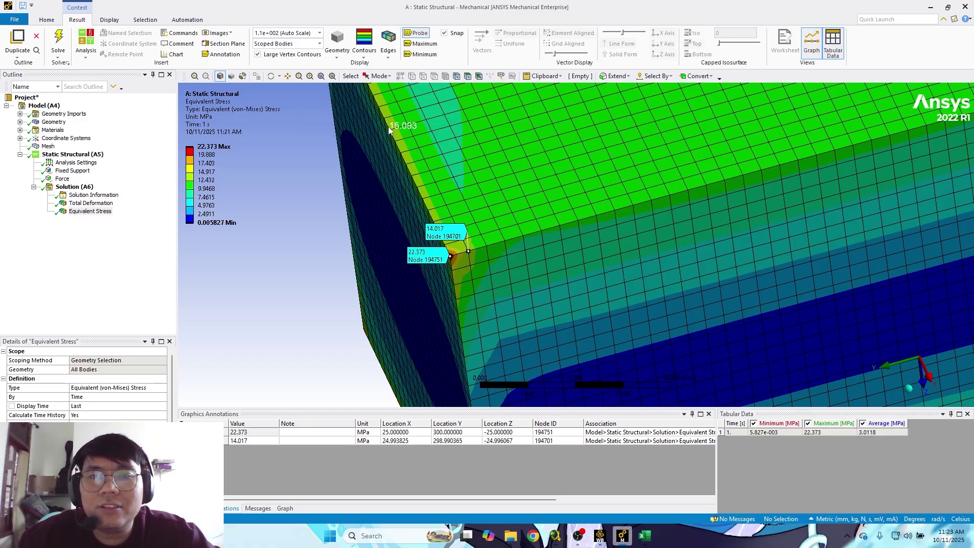
middle_click_drag(389, 130, 508, 248, "ctrl")
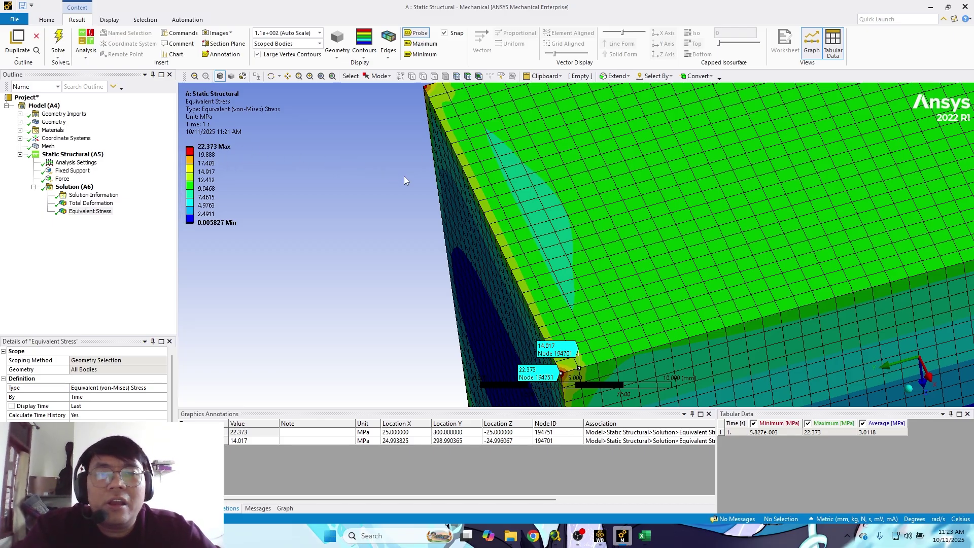
middle_click_drag(421, 157, 420, 166)
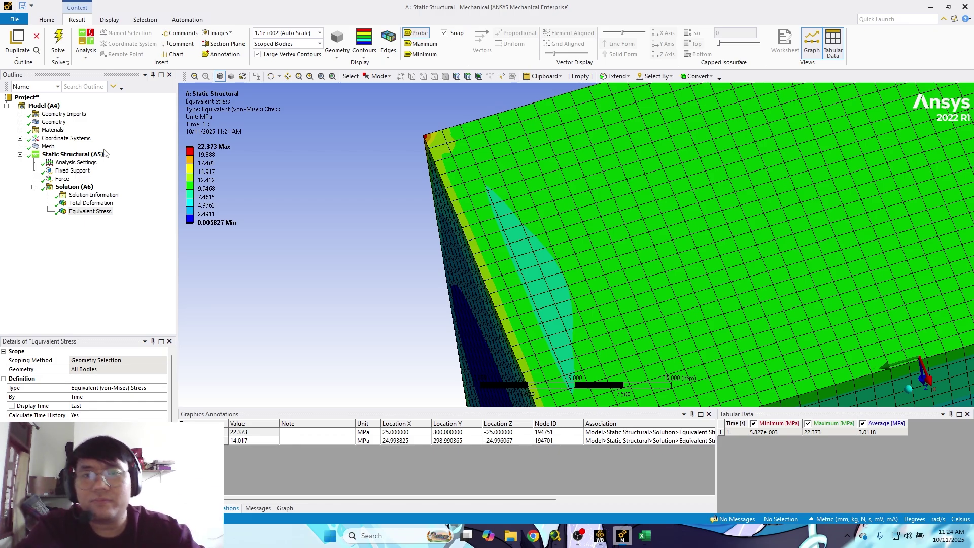
left_click(213, 147)
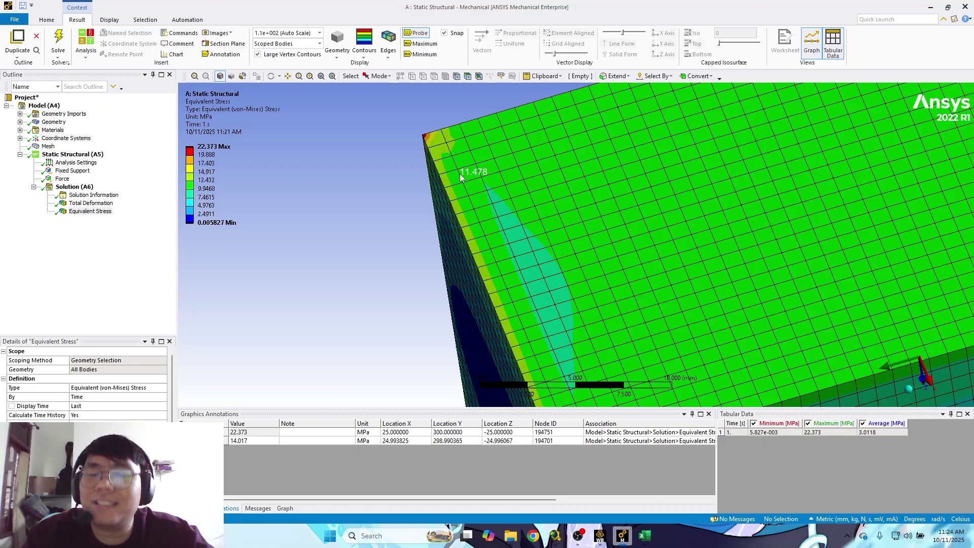
Examine how the von-Mises stress varies along the beam's side and top faces away from the fixed end.
scroll(461, 193, "down", 5)
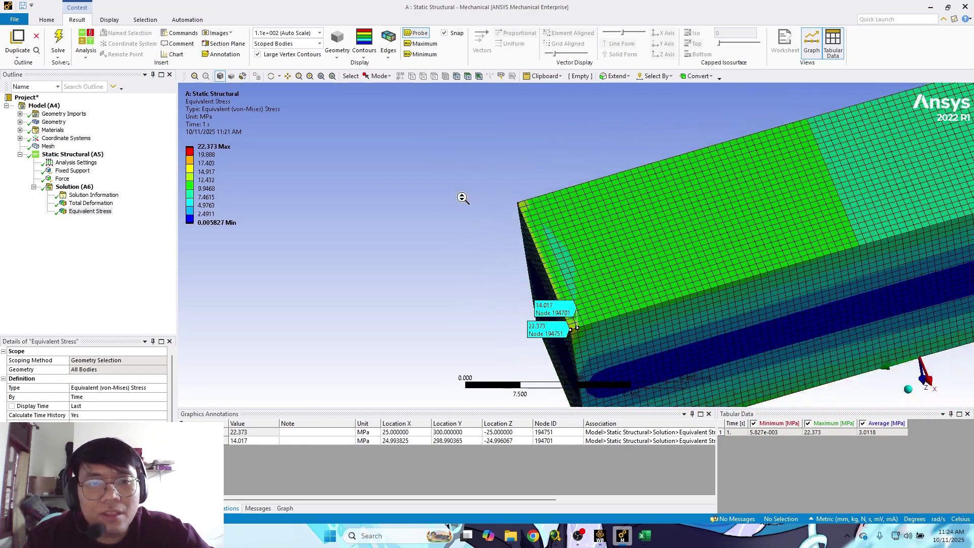
middle_click_drag(462, 198, 496, 176)
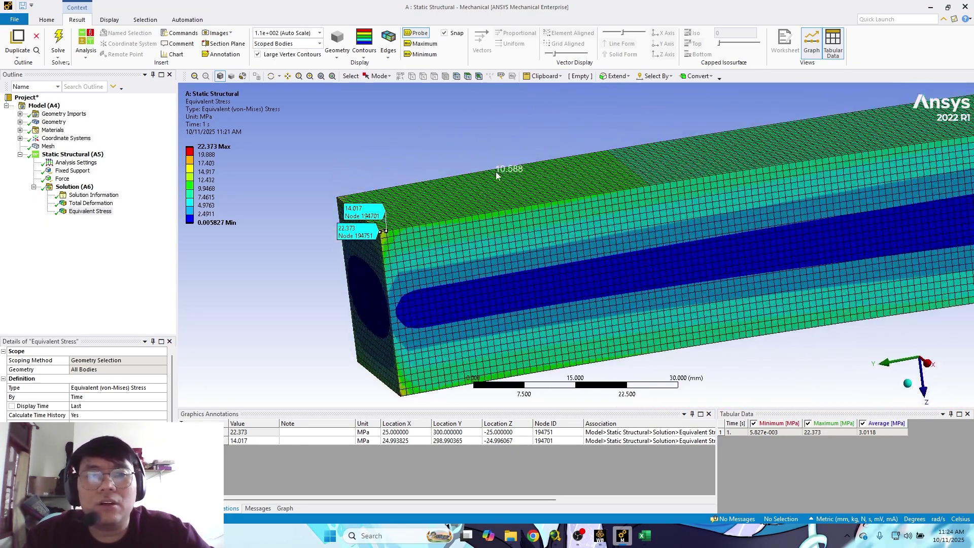
scroll(497, 171, "down", 2)
scroll(498, 176, "down", 2)
middle_click_drag(665, 187, 491, 157, "ctrl")
middle_click_drag(574, 160, 572, 167)
middle_click_drag(573, 167, 527, 203, "ctrl")
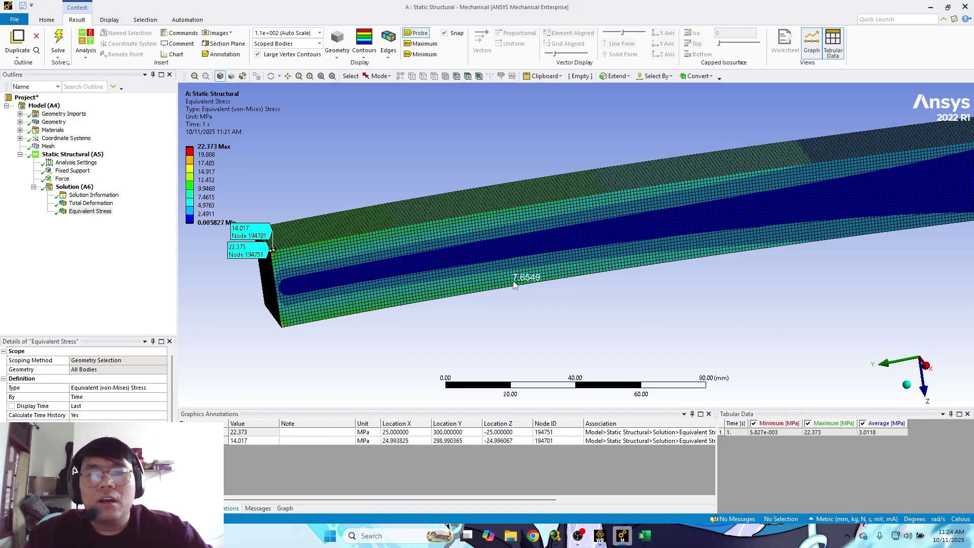
middle_click_drag(515, 278, 480, 331)
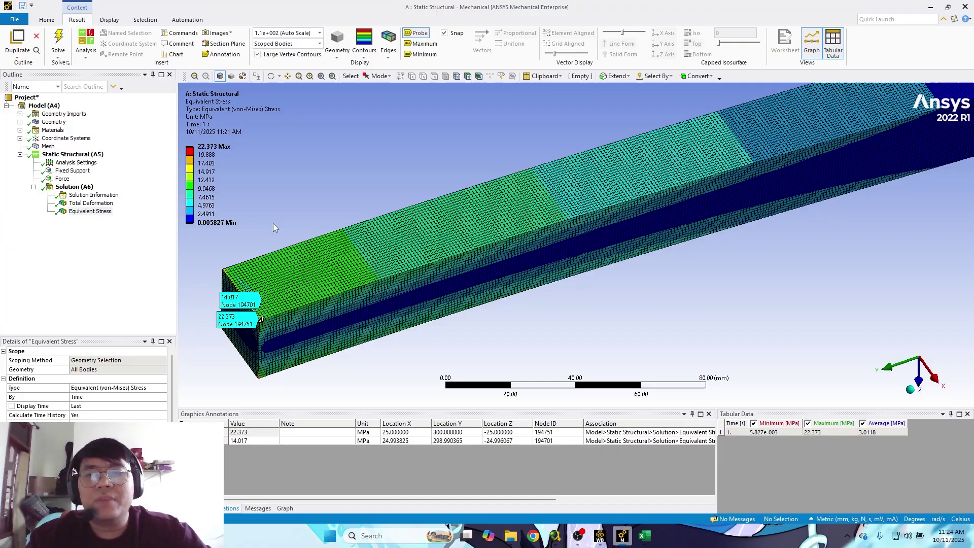
Inspect the fixed-end face and both of its top corners for localized peak stress.
middle_click_drag(260, 226, 422, 202, "ctrl")
scroll(384, 244, "down", 1)
scroll(384, 243, "up", 5)
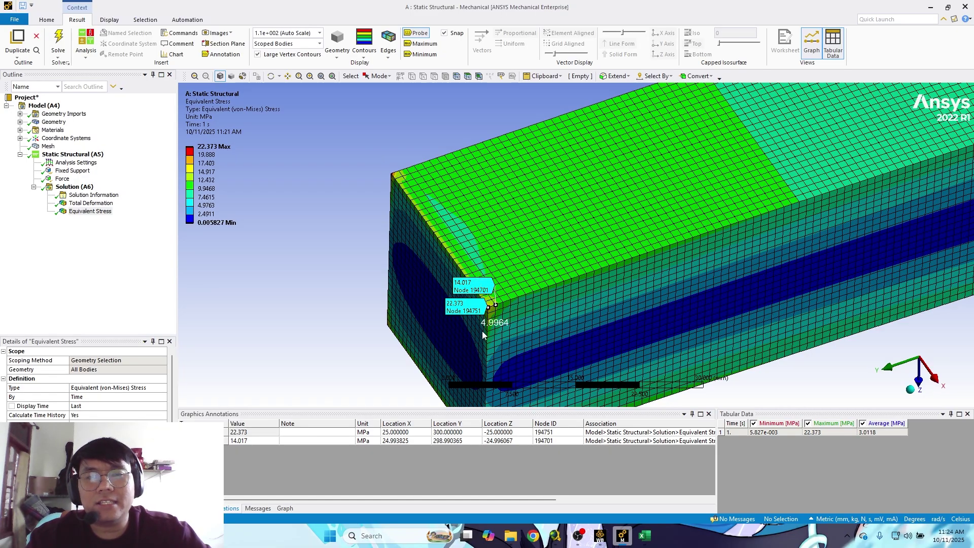
middle_click_drag(492, 330, 507, 303, "ctrl")
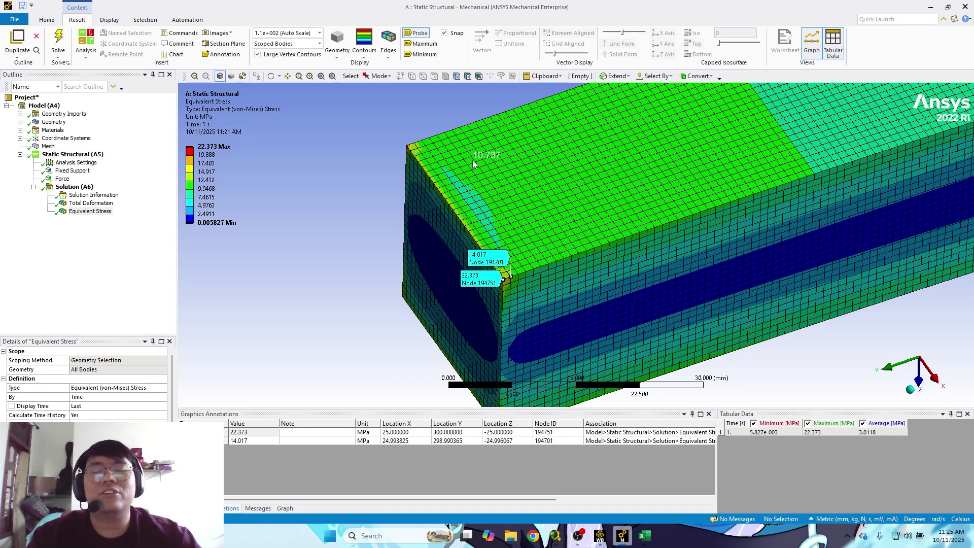
scroll(442, 173, "down", 1)
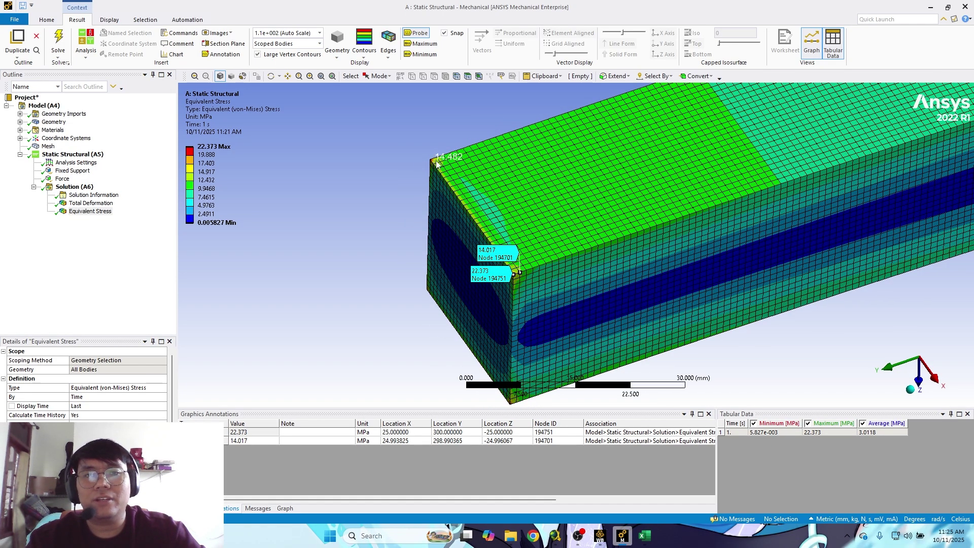
scroll(437, 164, "down", 1)
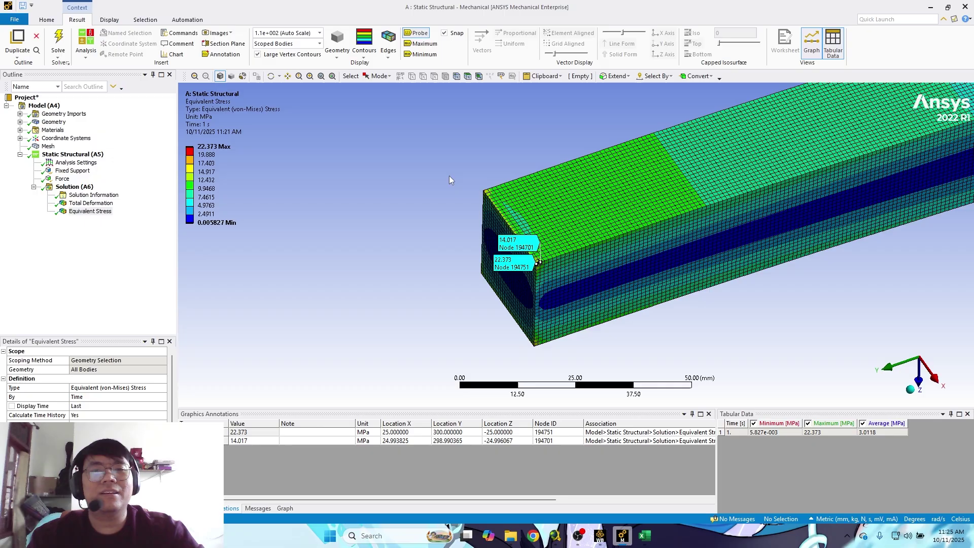
scroll(506, 205, "up", 2)
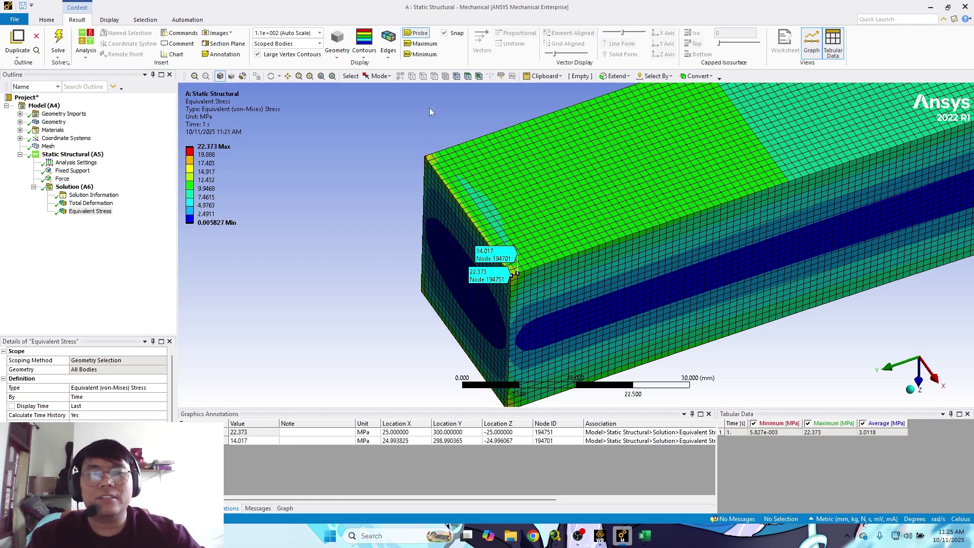
mouse_move(401, 132)
middle_mouse_down()
mouse_move(370, 146)
mouse_move(379, 133)
mouse_move(386, 139)
middle_mouse_up()
scroll(384, 146, "down", 3)
scroll(384, 146, "down", 2)
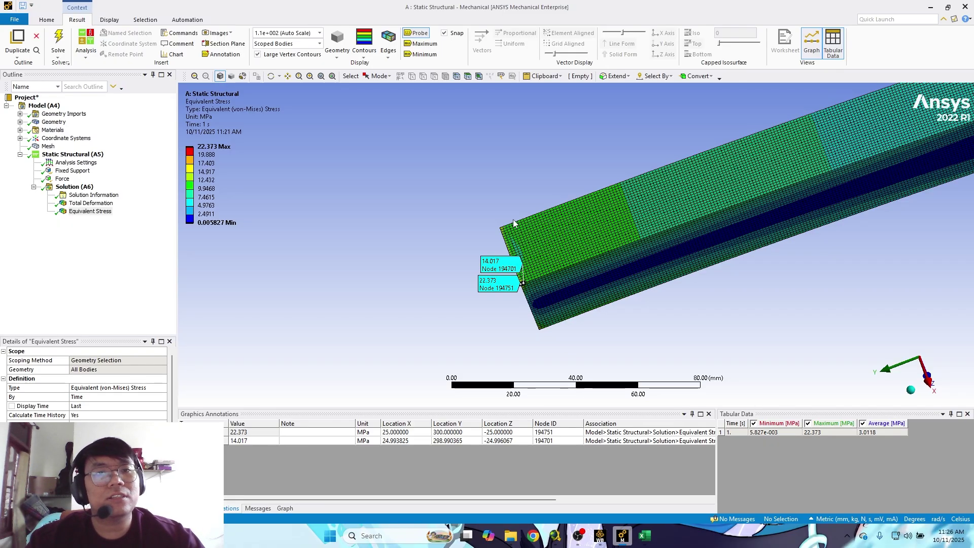
Examine the stress distribution over the whole beam from the side, in isometric view and from the free end.
mouse_move(513, 219)
middle_mouse_down("shift")
mouse_move(548, 252)
mouse_move(503, 264)
mouse_move(528, 216)
middle_mouse_up("shift")
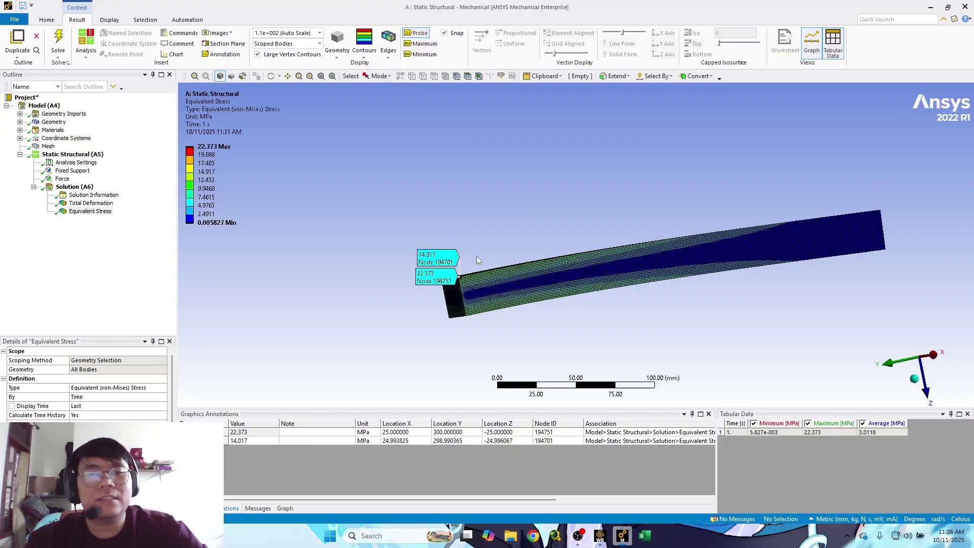
middle_click_drag(880, 226, 406, 198)
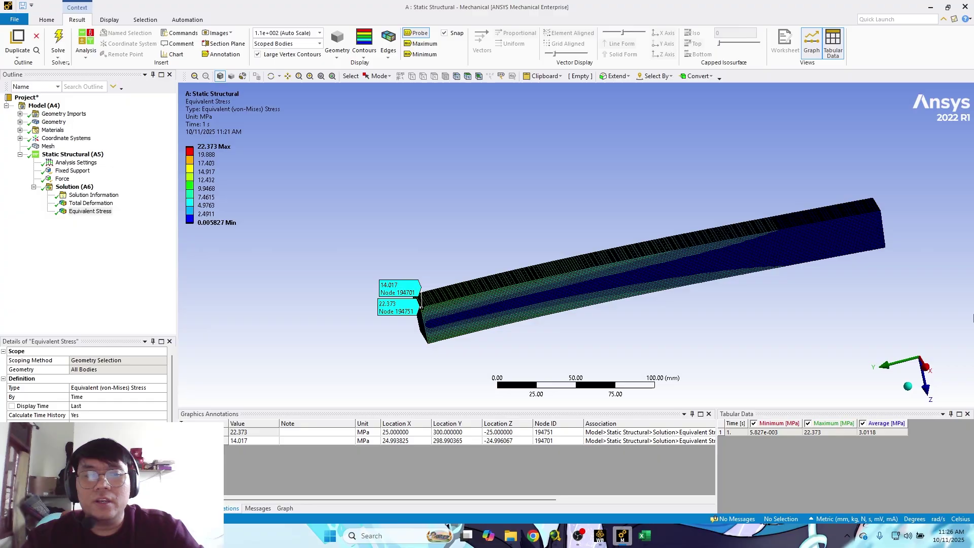
left_click(908, 387)
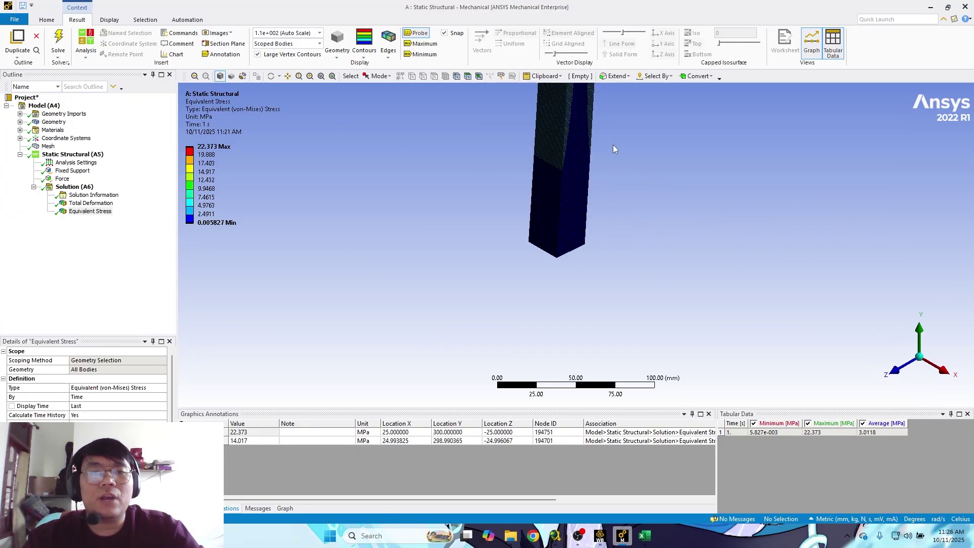
middle_click_drag(612, 146, 582, 312, "ctrl")
scroll(602, 172, "up", 1)
scroll(600, 167, "down", 6)
middle_click_drag(600, 166, 457, 221)
left_click(910, 389)
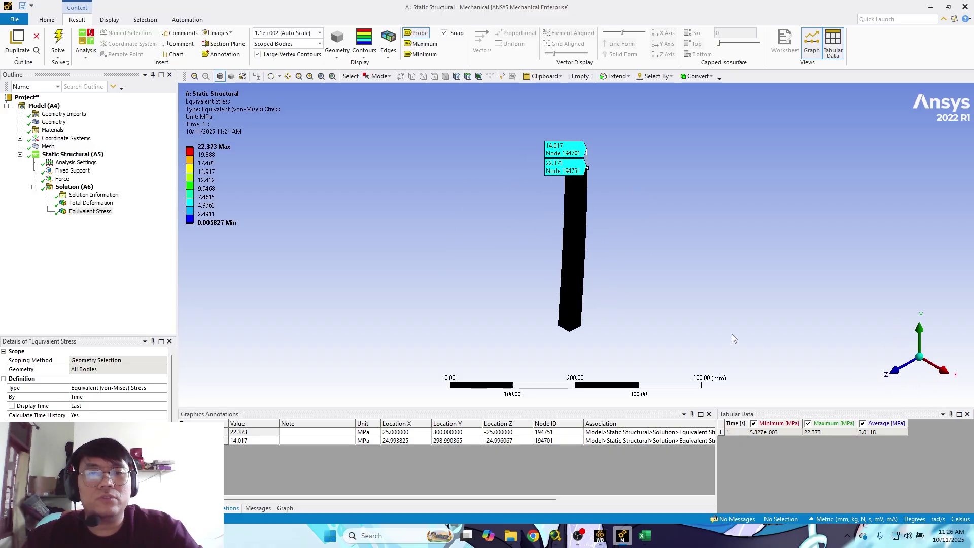
scroll(587, 208, "up", 5)
middle_click_drag(549, 201, 371, 224)
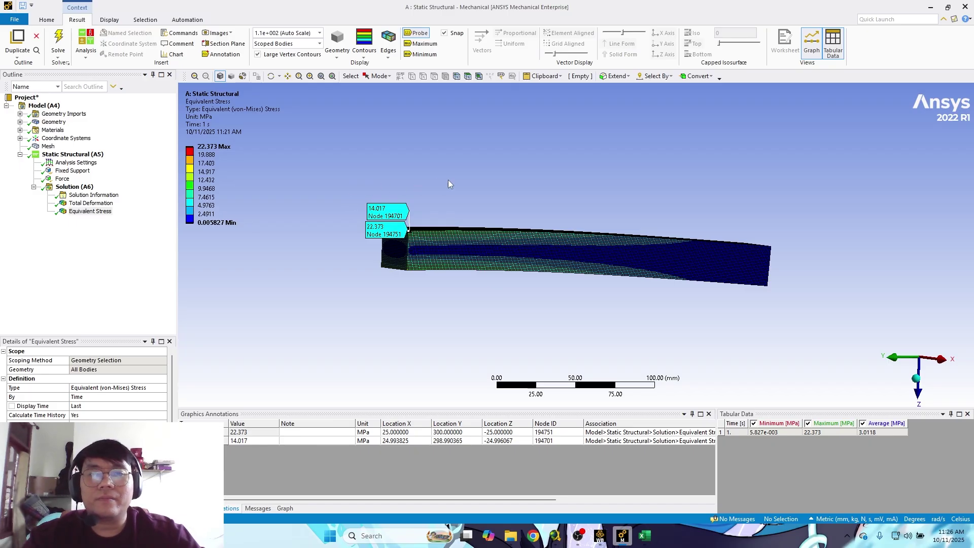
middle_click_drag(448, 180, 233, 190)
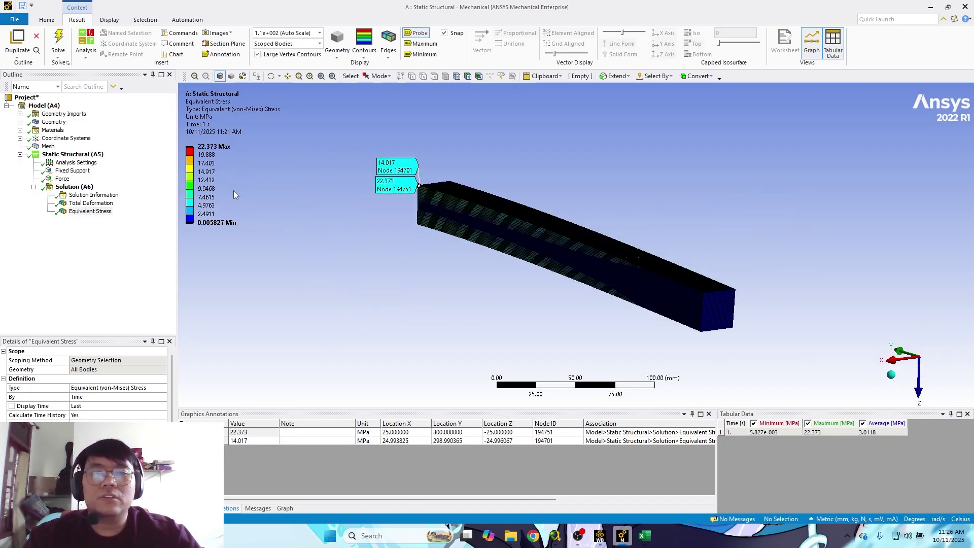